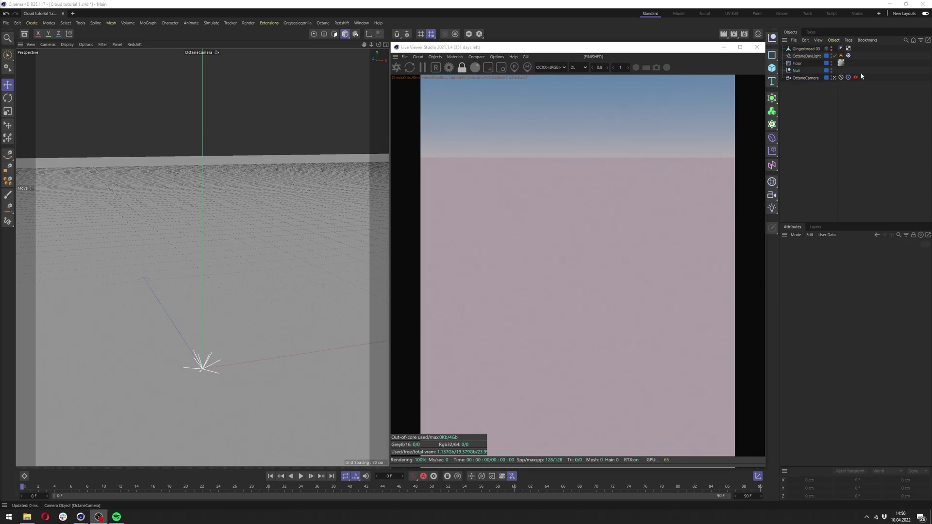
Make the gingerbread object visible in editor and renderer and nest it under a new Volume Builder
click(806, 49)
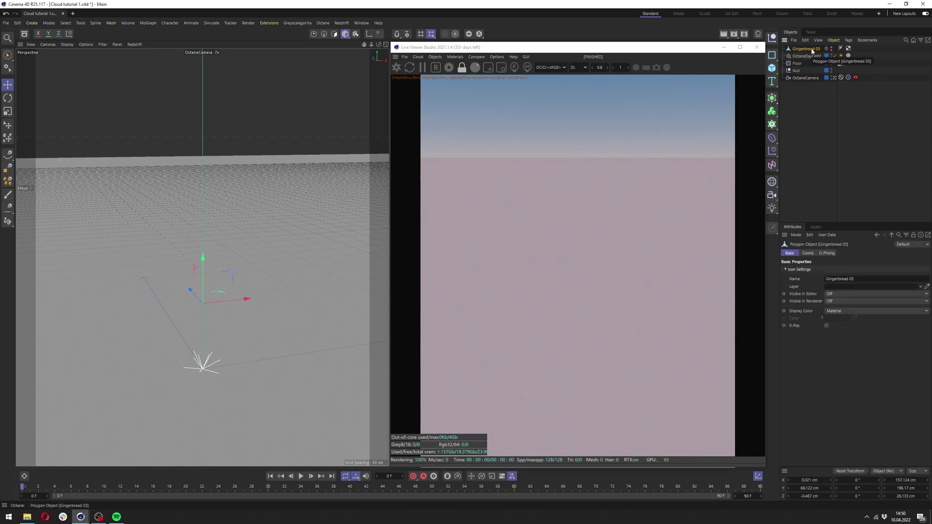
alt+click(831, 50)
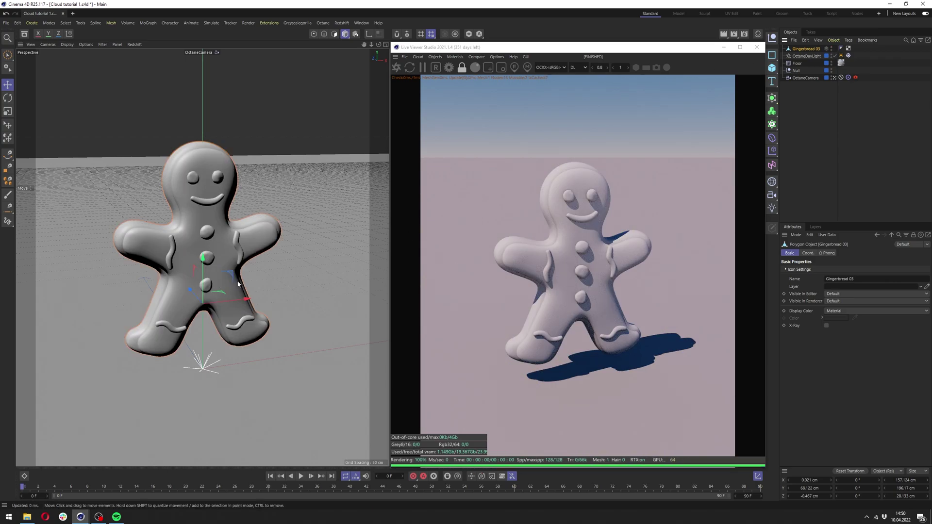
drag(771, 114, 801, 119)
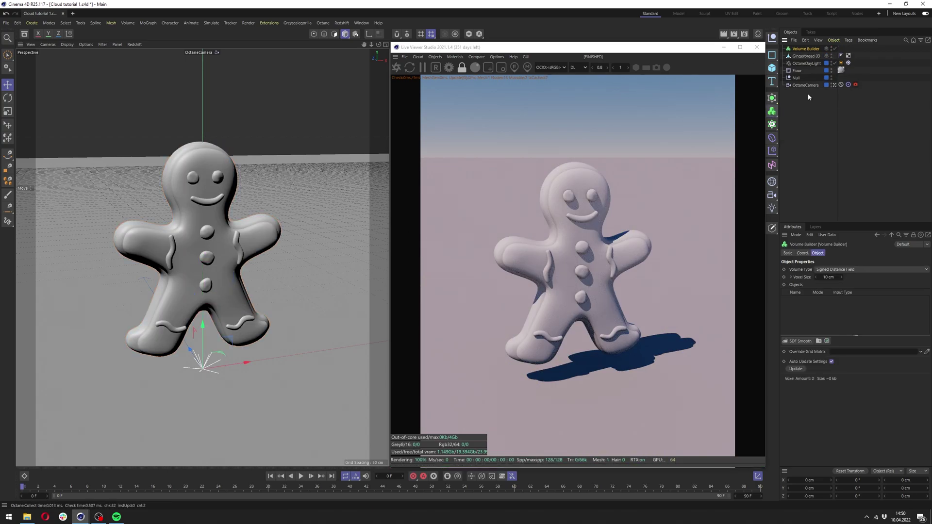
drag(803, 58, 810, 50)
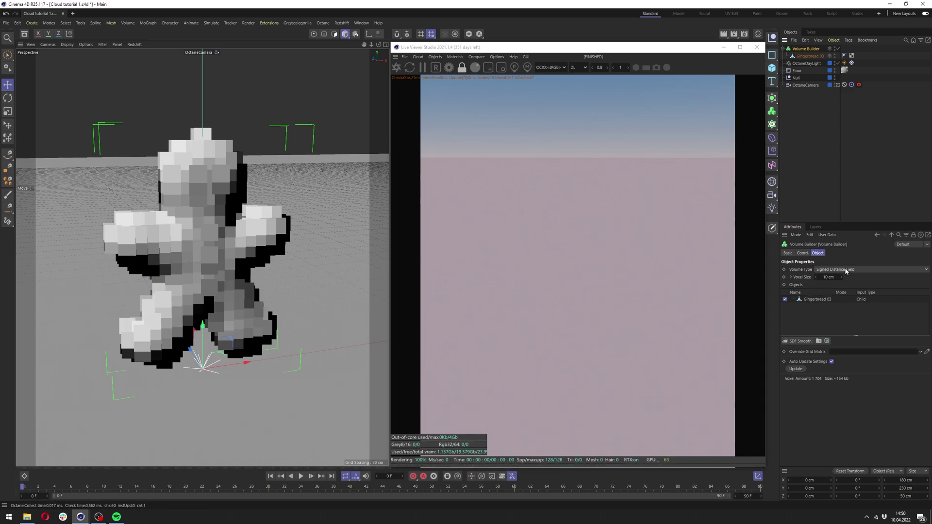
Set the Volume Builder's volume type to Fog and its voxel size to 2 cm
click(825, 269)
click(831, 286)
double_click(832, 277)
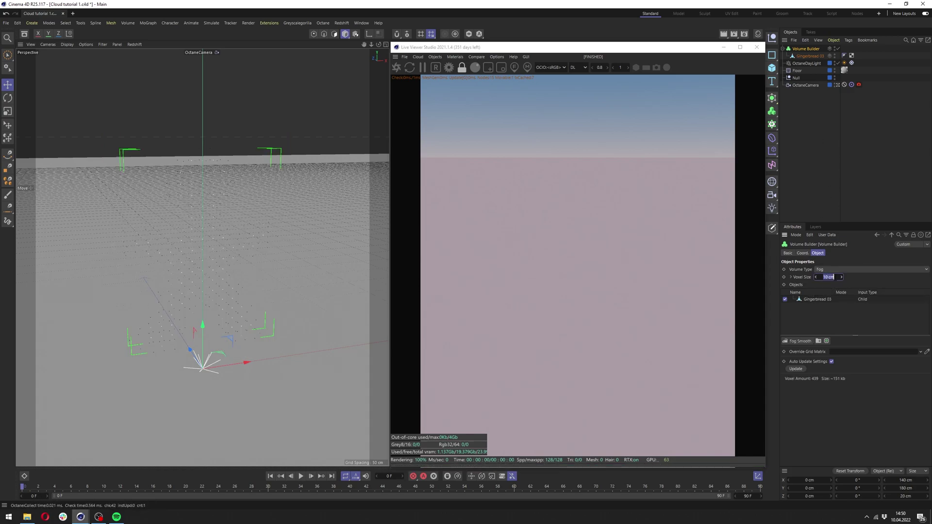
text(2)
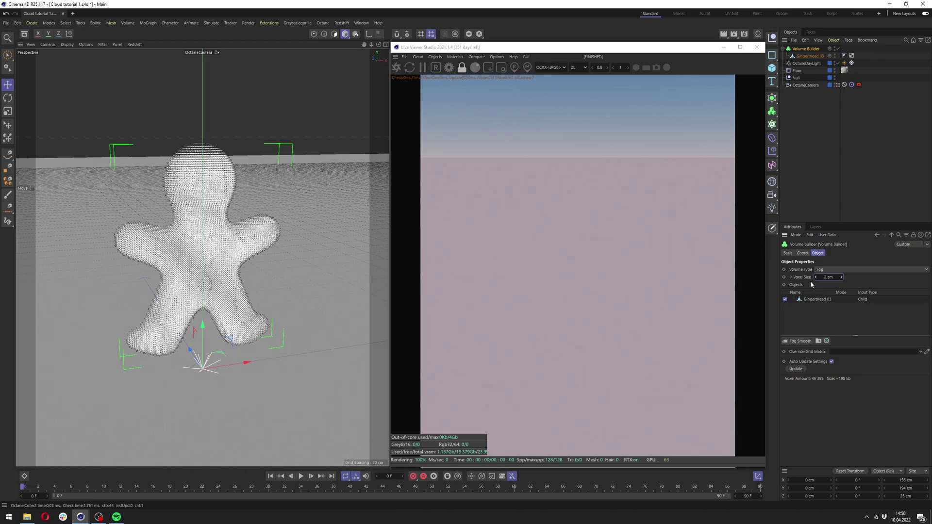
Add an Octane ObjectTag to the Volume Builder, keep its particle rendering on Voxel, add a volume medium and restart the live render
right_click(808, 49)
mouse_move(831, 72)
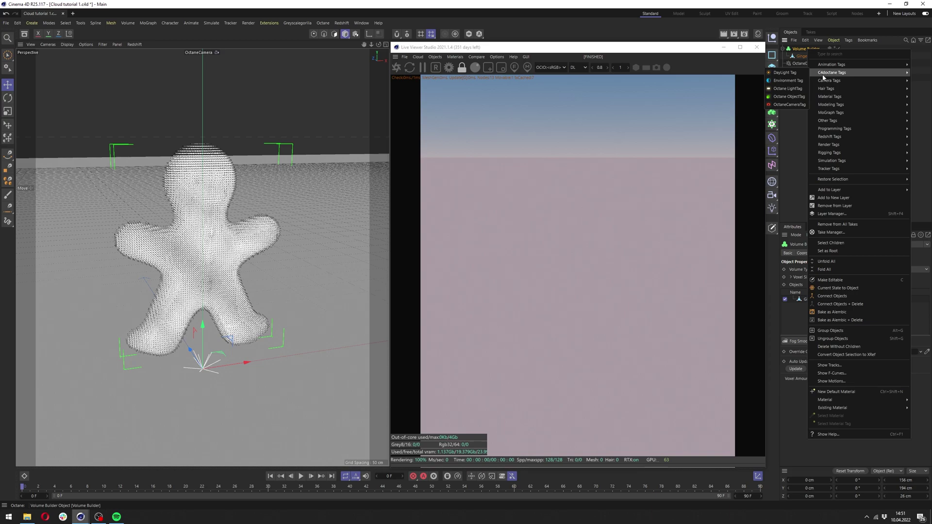
click(779, 97)
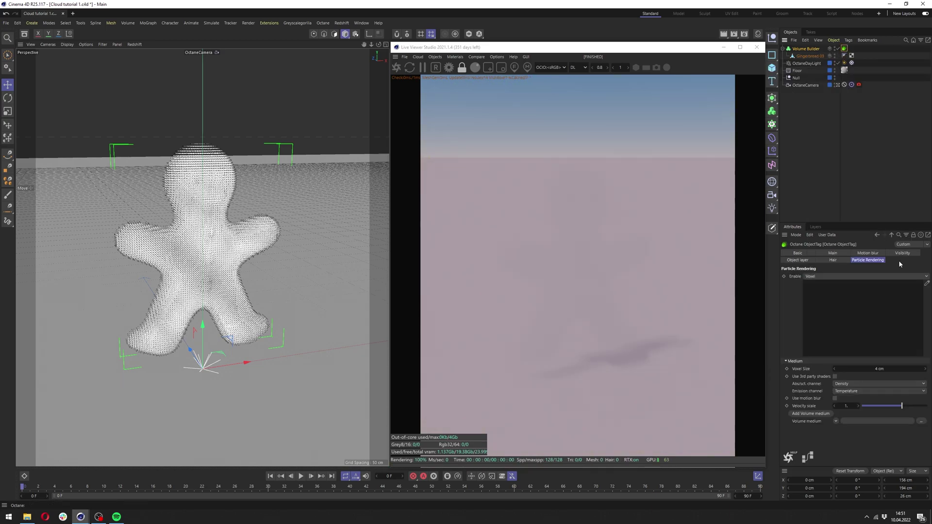
click(826, 277)
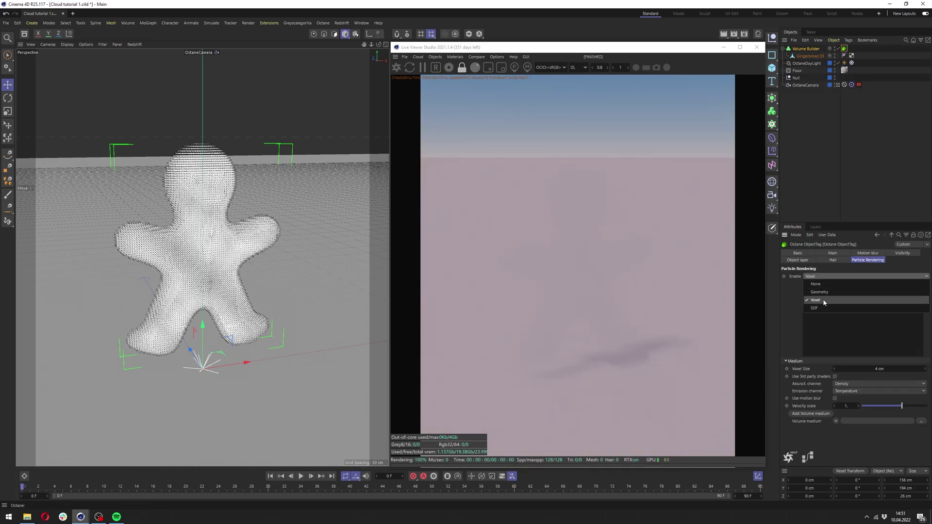
click(824, 301)
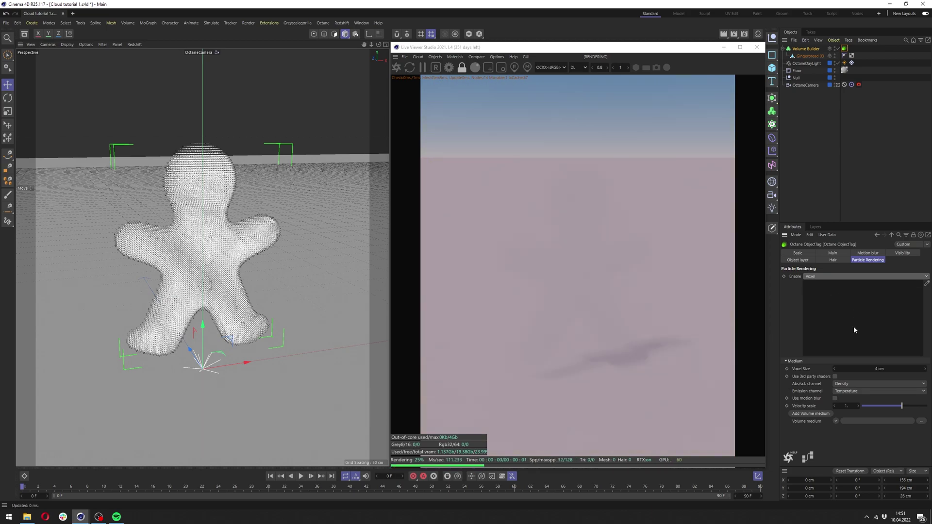
click(811, 414)
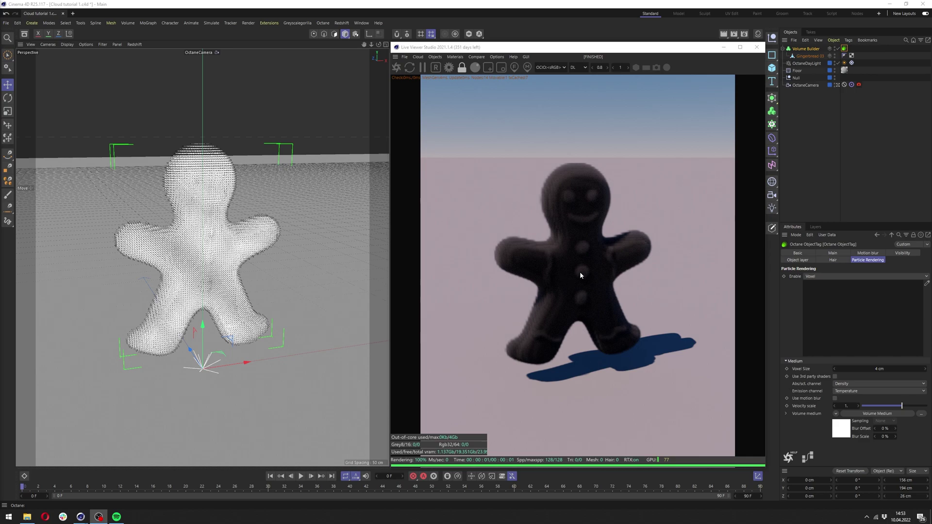
click(397, 67)
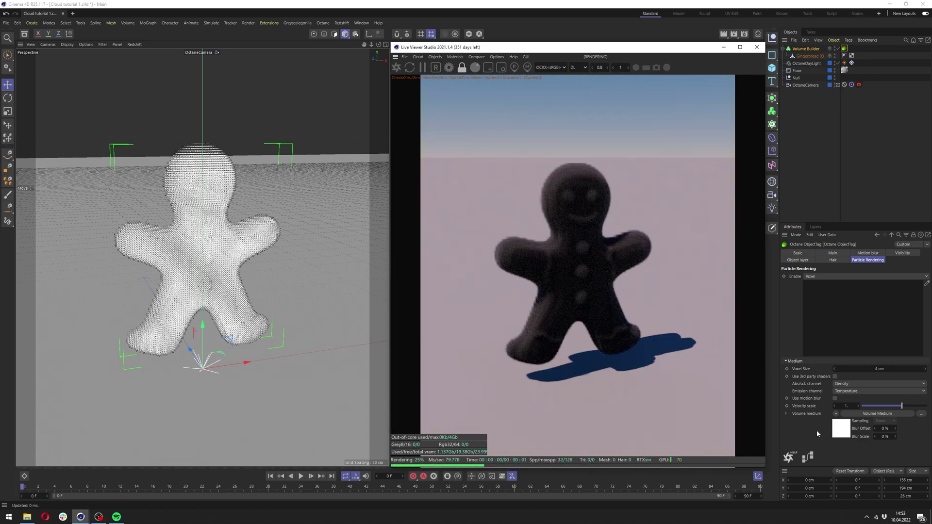
Open the volume medium in the Octane Node Editor and spread out its absorption and scattering RgbSpectrum nodes
click(808, 458)
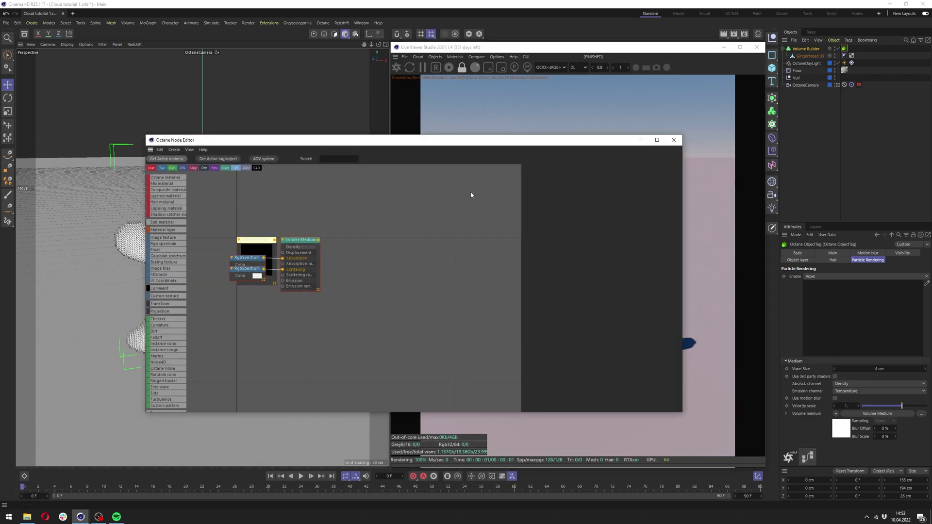
drag(614, 137, 524, 89)
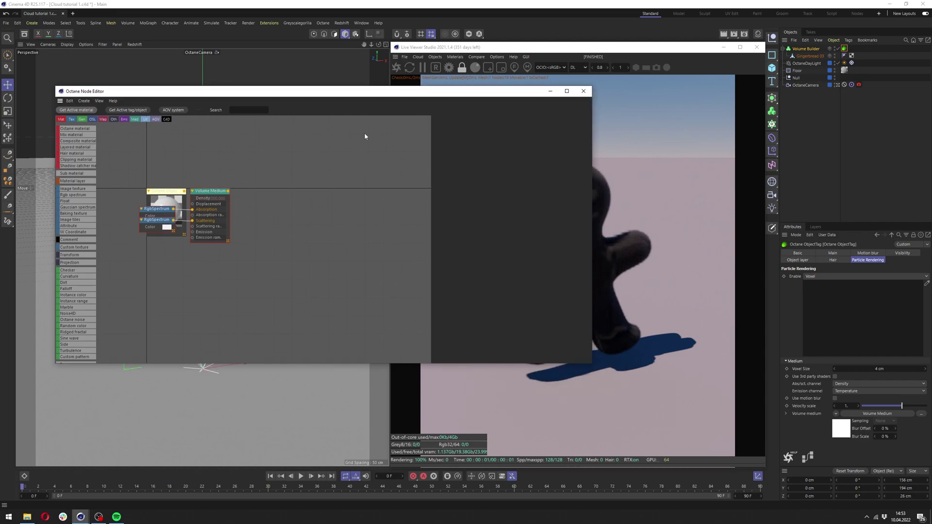
drag(161, 209, 214, 166)
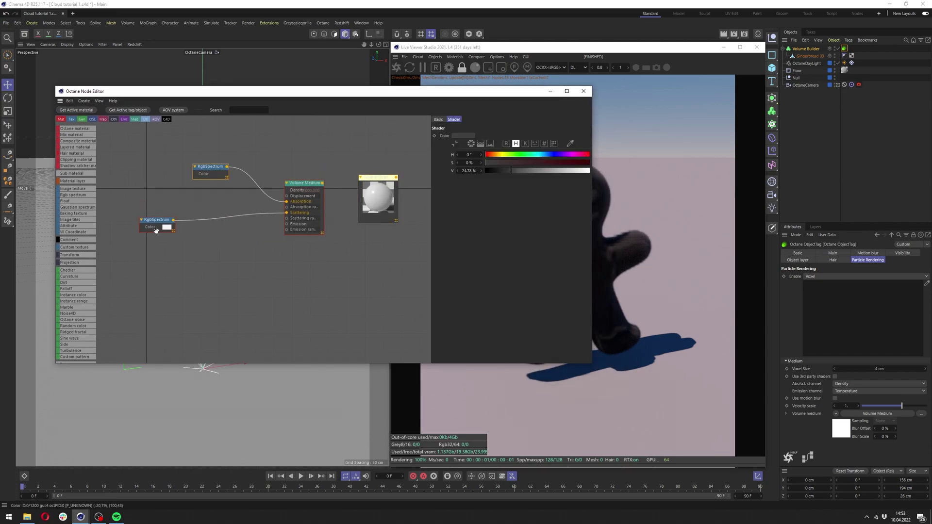
drag(154, 230, 222, 238)
drag(211, 176, 223, 179)
drag(446, 94, 383, 89)
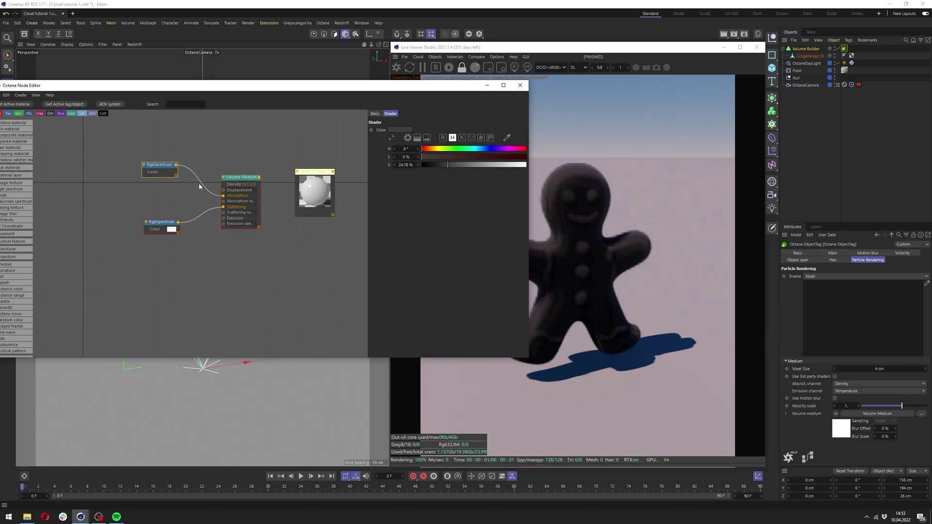
Set the absorption RgbSpectrum color to white with V at 100%, and check the scattering RgbSpectrum color
click(163, 175)
drag(448, 165, 555, 164)
click(162, 226)
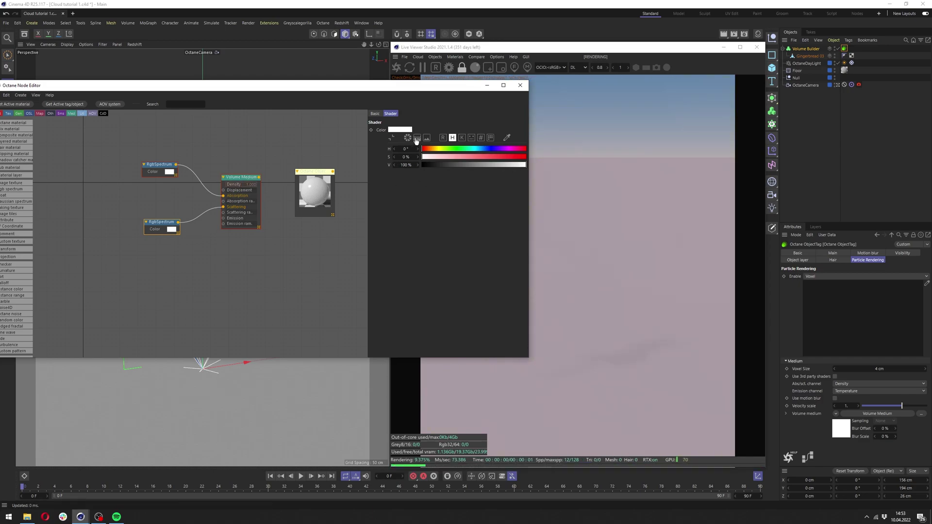
Set the Volume Medium's density to 1000 and close the node editor
click(242, 181)
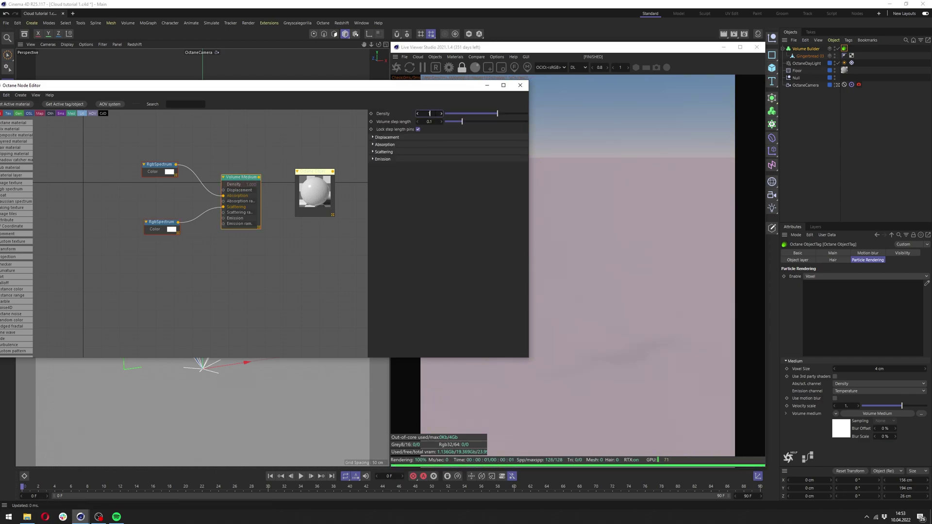
text(000)
key(Return)
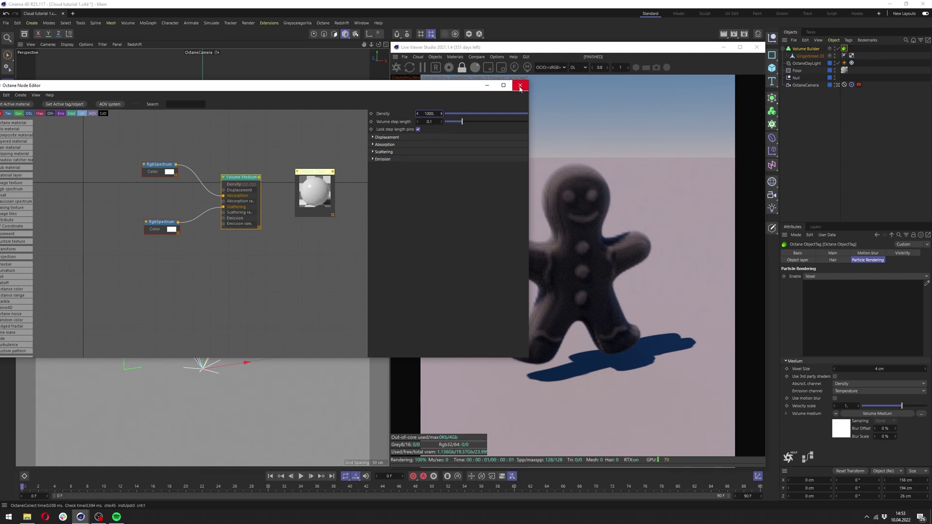
click(520, 87)
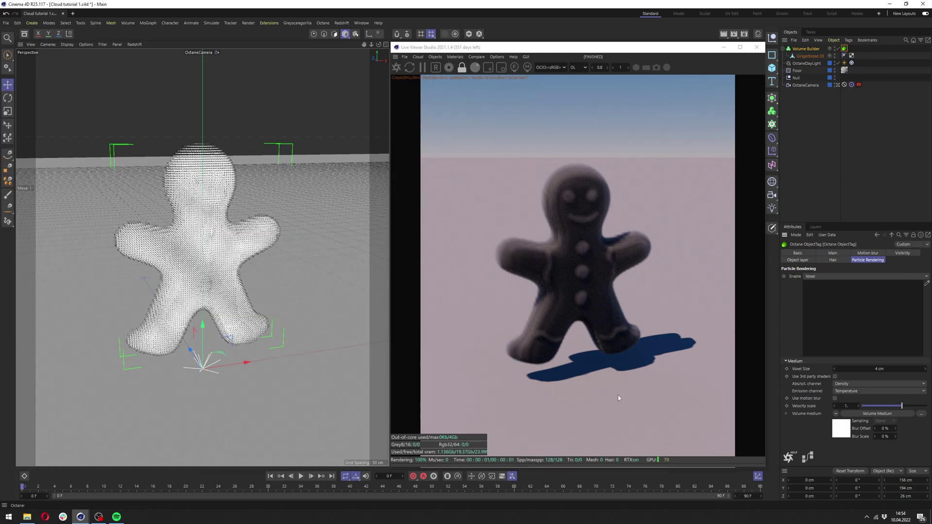
Switch the Octane render kernel from Direct lighting to Path tracing
click(449, 68)
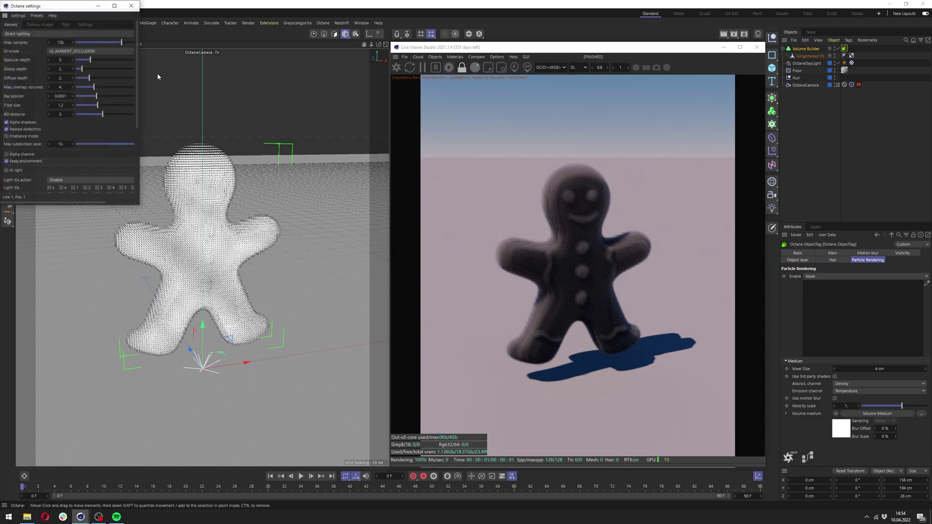
click(114, 66)
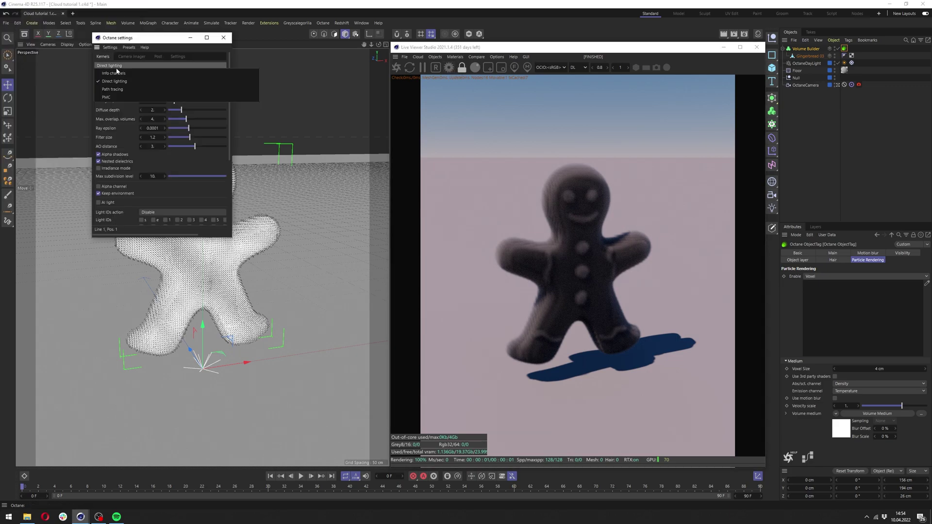
click(113, 89)
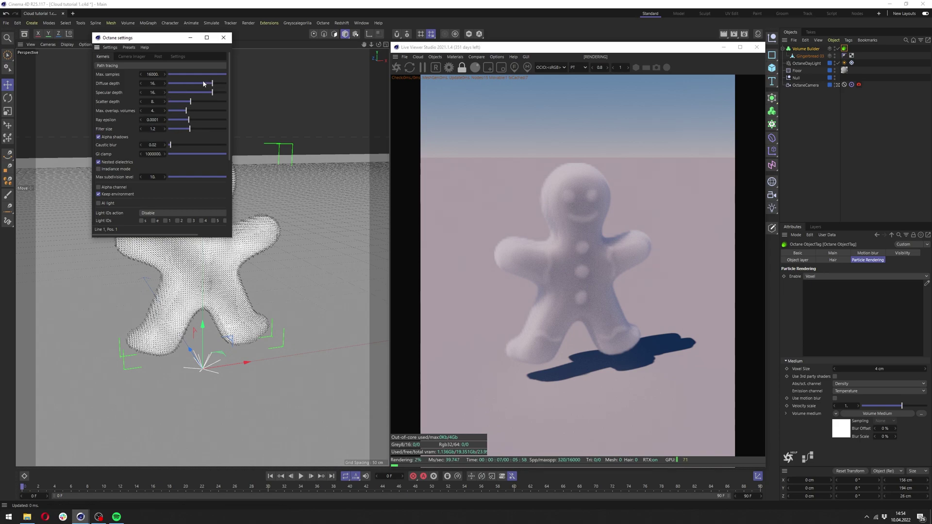
Test the kernel's scatter depth by lowering it to 1 and raising it gradually to 8
drag(203, 84, 221, 104)
text(1)
drag(148, 84, 161, 106)
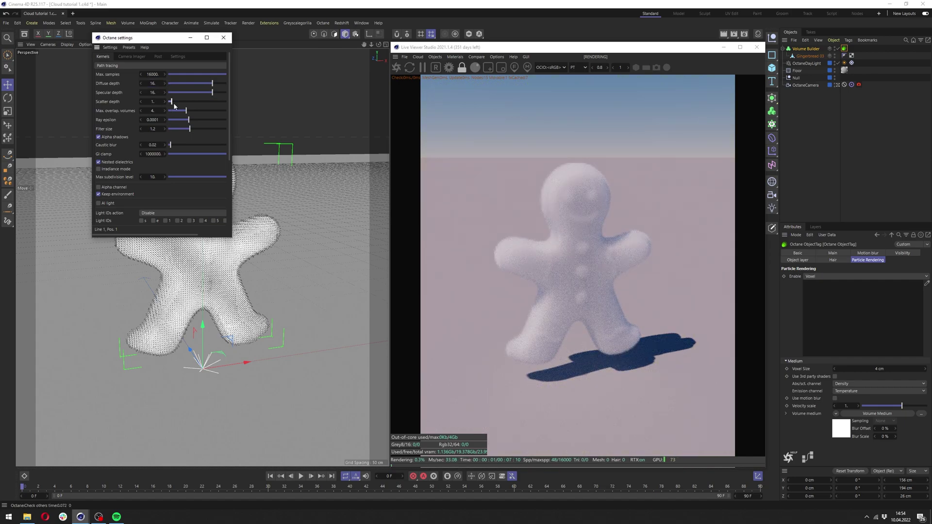
click(165, 102)
click(166, 102)
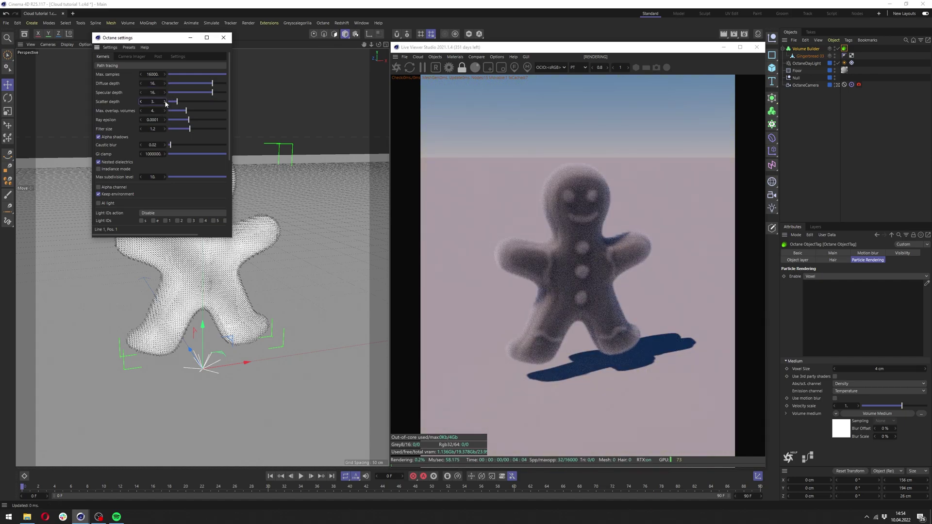
click(165, 102)
click(165, 102)
click(165, 102)
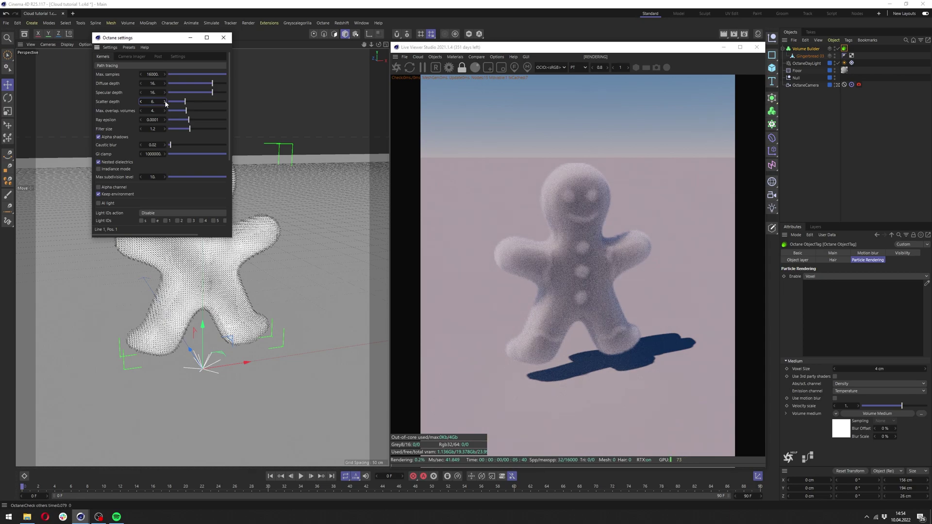
click(165, 102)
click(165, 102)
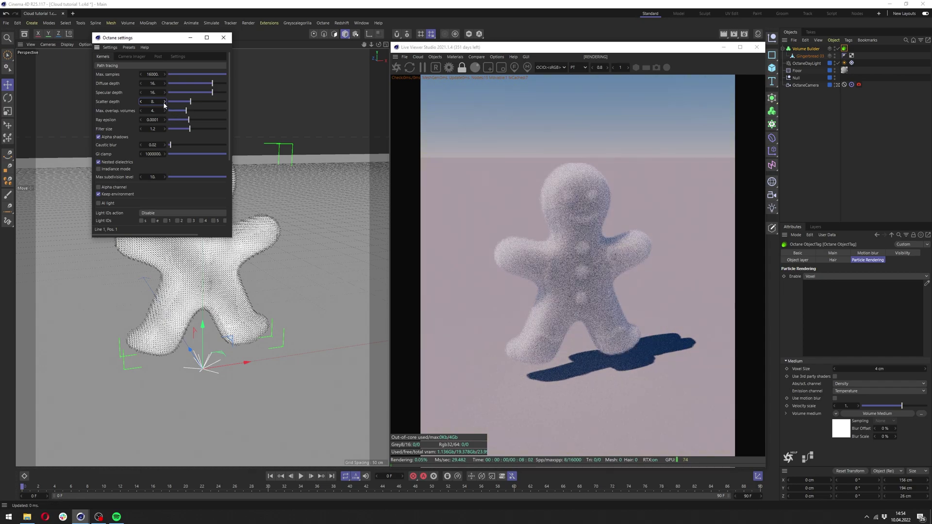
Set both the scatter depth and the diffuse depth of the path tracing kernel to 32
drag(188, 101, 193, 102)
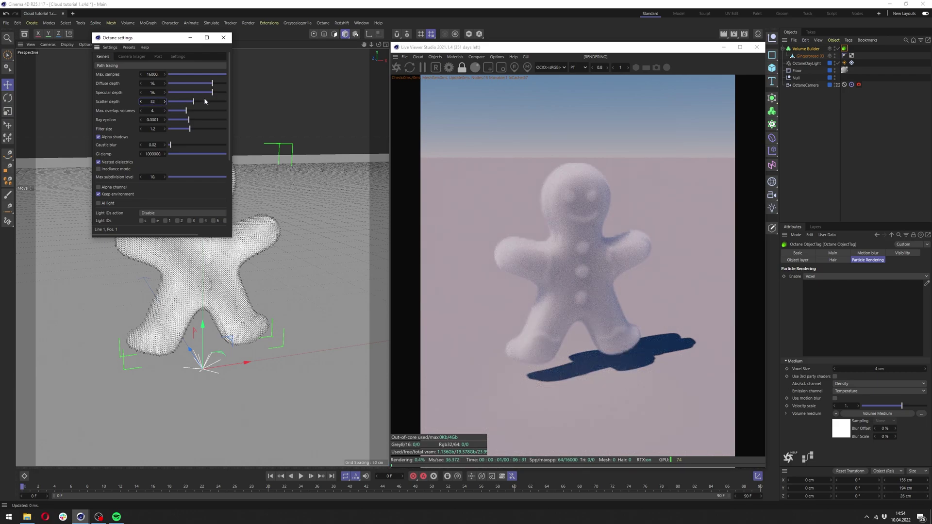
double_click(153, 101)
double_click(153, 83)
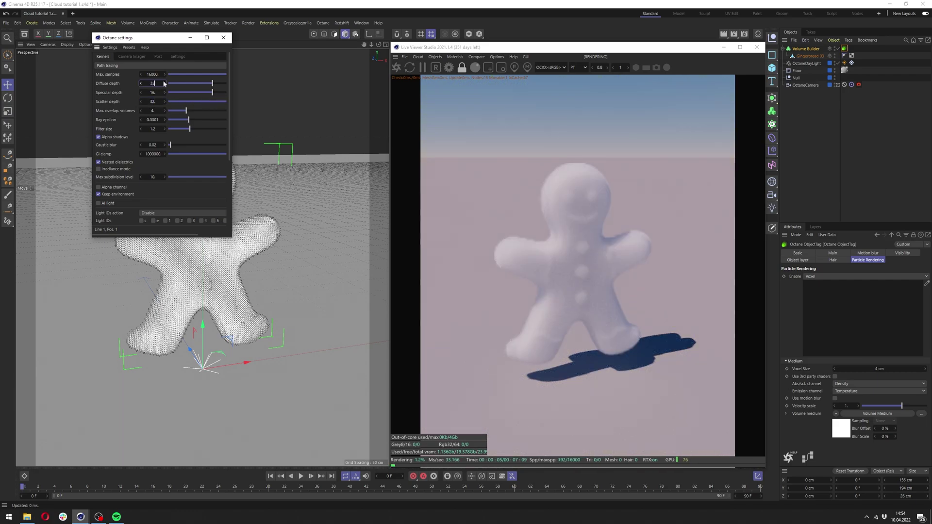
text(32)
key(Return)
Try a diffuse depth of 4 and restore it to 32
mouse_move(189, 86)
mouse_down()
mouse_move(171, 86)
mouse_move(182, 89)
mouse_up()
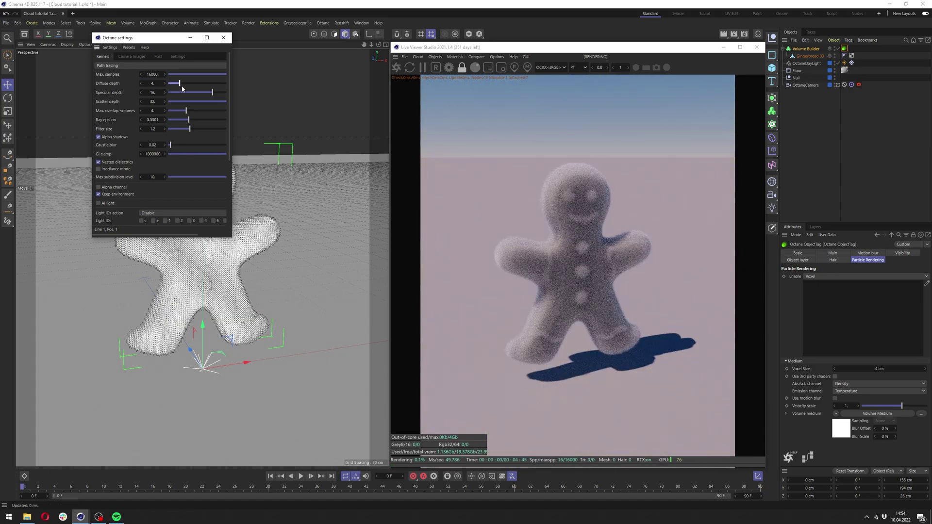
text(2)
key(Return)
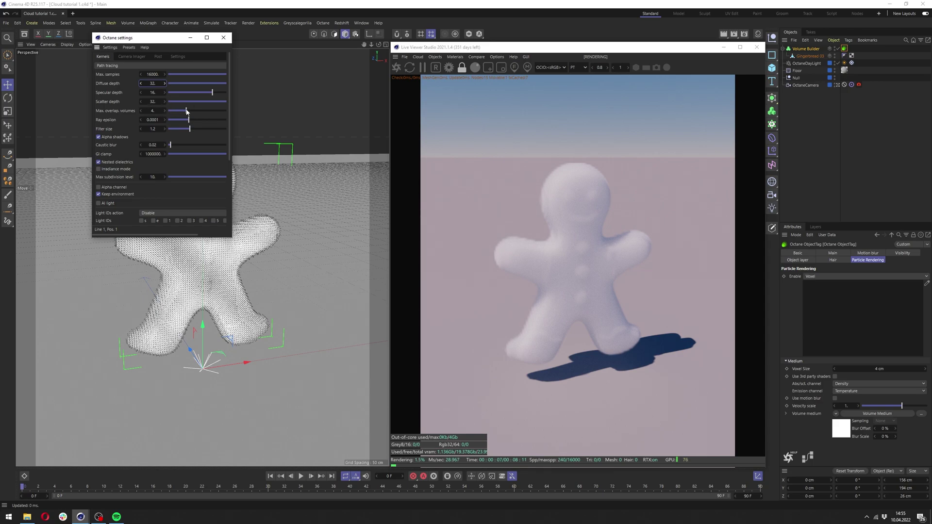
Try a lower maximum overlap volumes value and set it back to 4
mouse_move(186, 111)
mouse_down()
mouse_move(228, 110)
mouse_move(172, 110)
mouse_up()
double_click(154, 111)
text(4)
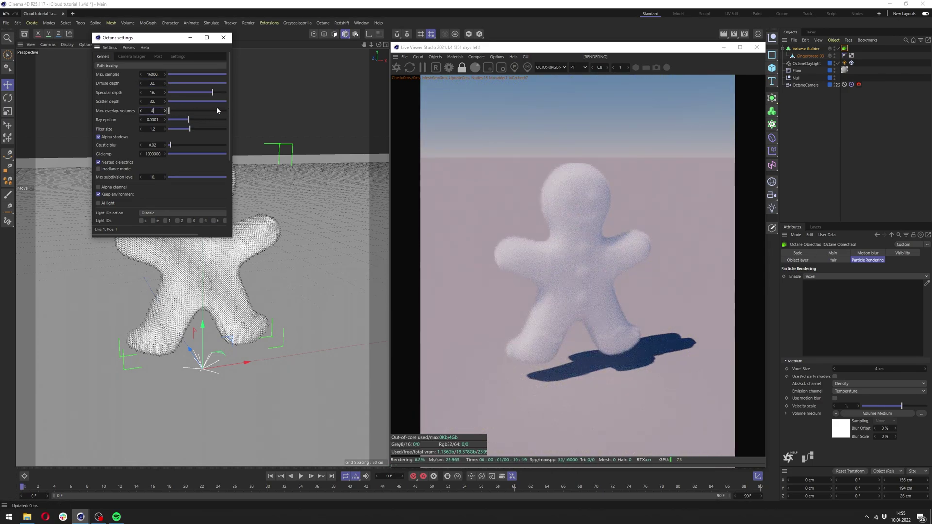
key(Return)
drag(158, 112, 129, 114)
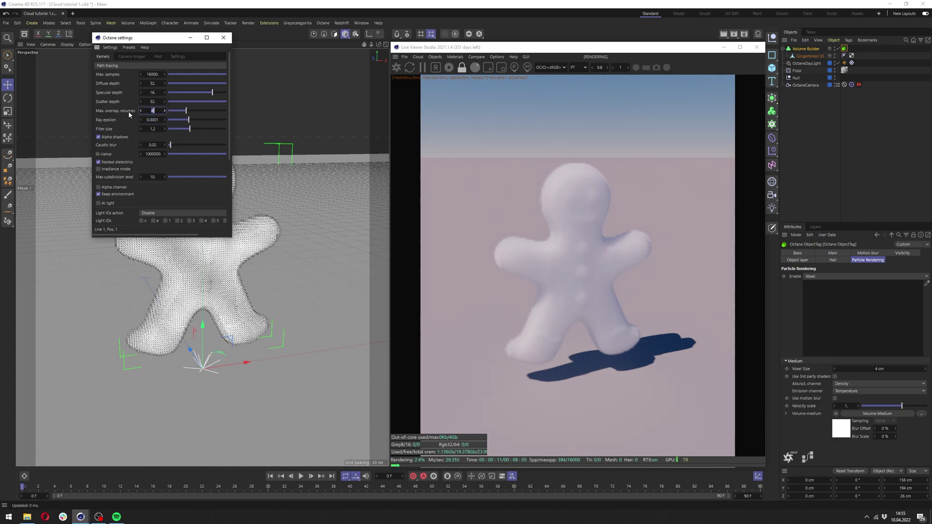
Set the path tracing kernel's GI clamp to 50
click(156, 119)
mouse_move(145, 154)
mouse_down()
mouse_move(171, 149)
mouse_move(146, 154)
mouse_up()
text(5)
key(Return)
text(50)
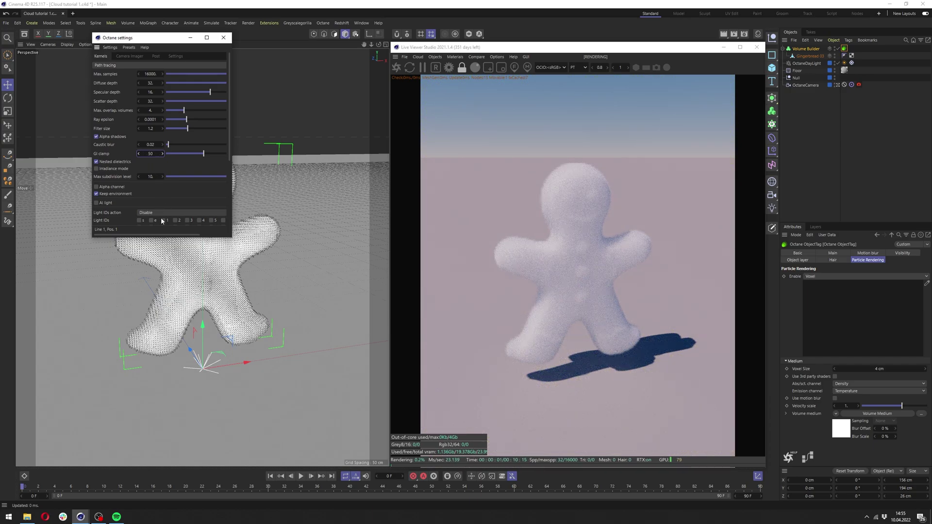
key(Return)
scroll(110, 216, down, 4)
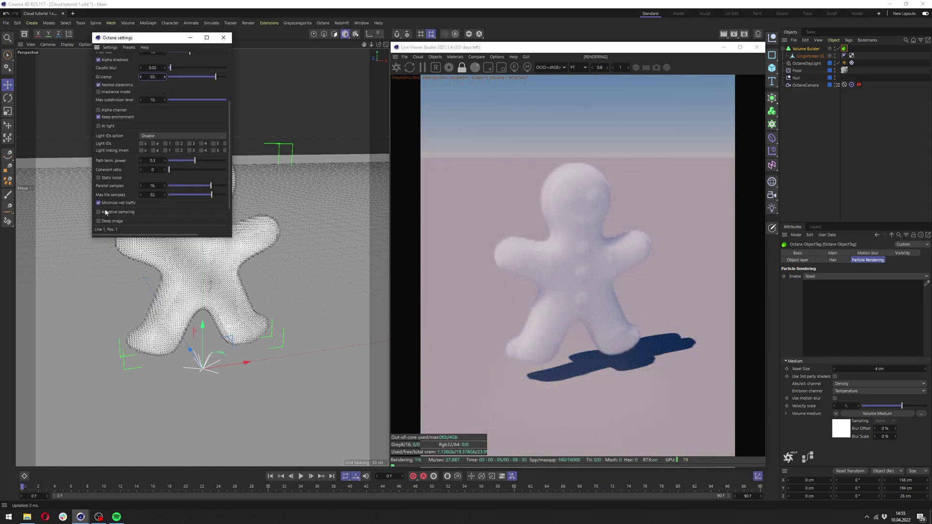
Enable adaptive sampling for the path tracing kernel
click(103, 214)
scroll(128, 190, down, 4)
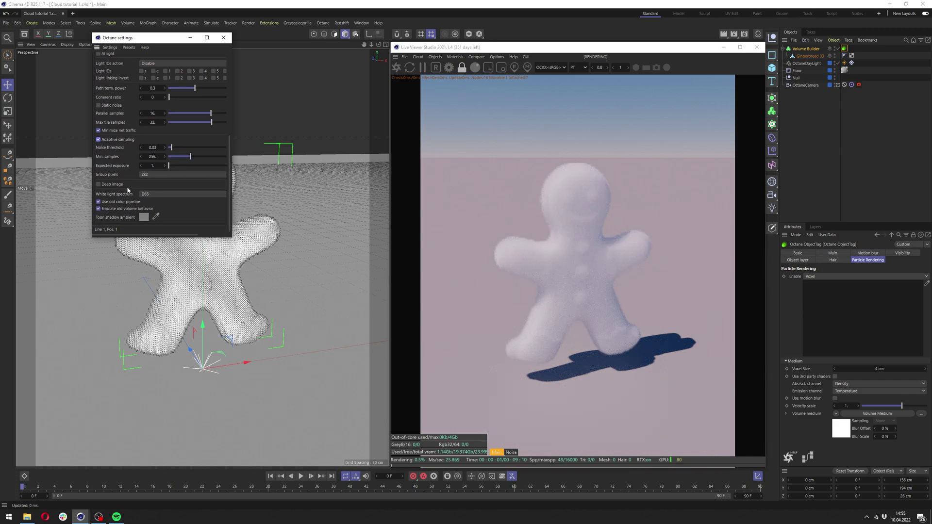
scroll(160, 121, up, 8)
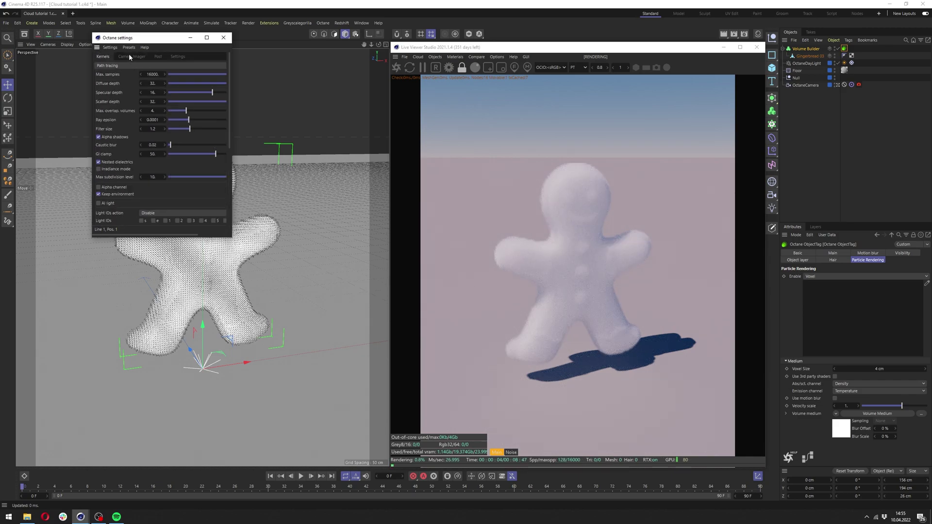
Enable denoising and volume denoising in the camera imager, and set the denoiser blend to 0.3
click(132, 57)
click(128, 66)
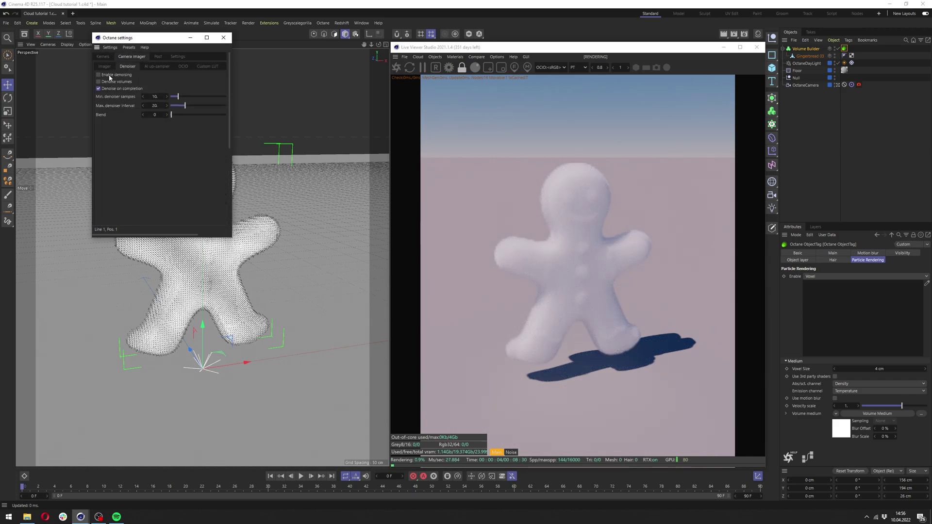
click(99, 82)
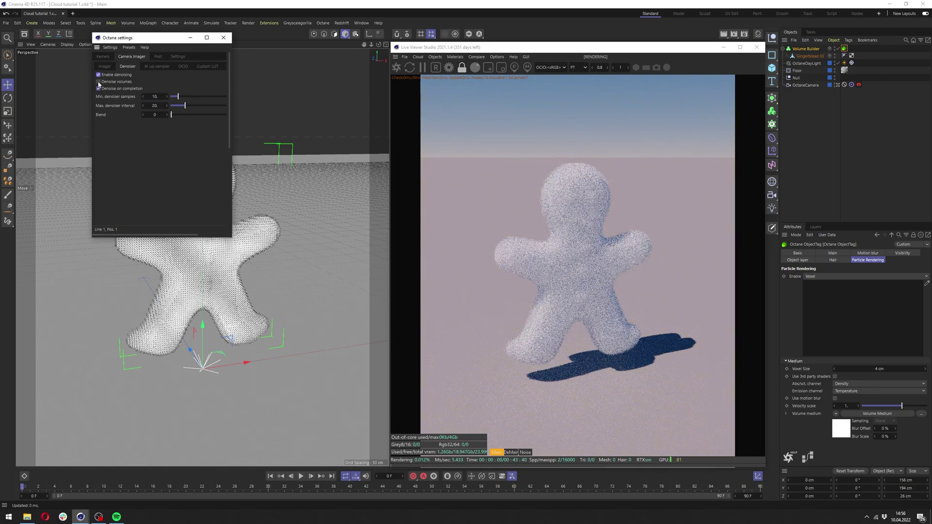
click(155, 115)
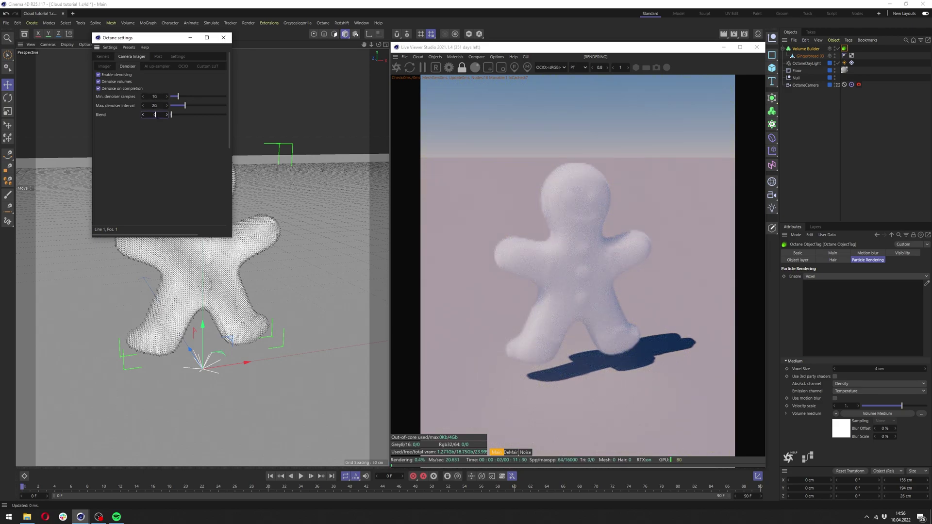
key(Return)
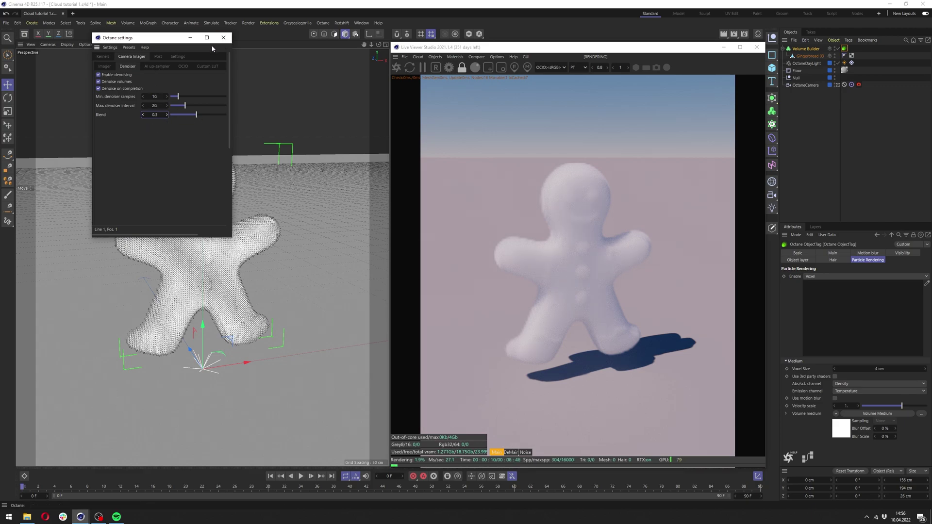
Try the direct lighting kernel, switch back to path tracing and close the Octane settings
click(103, 56)
click(117, 65)
click(111, 81)
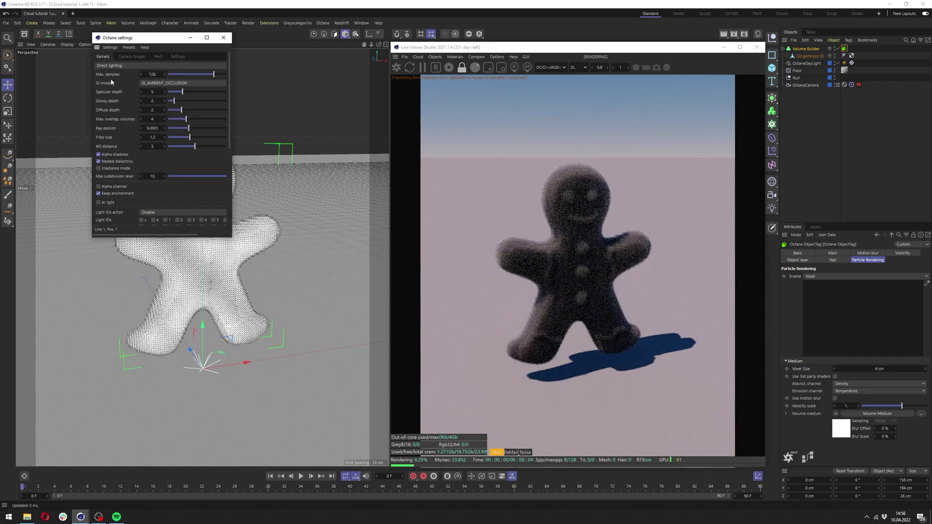
click(109, 65)
click(111, 91)
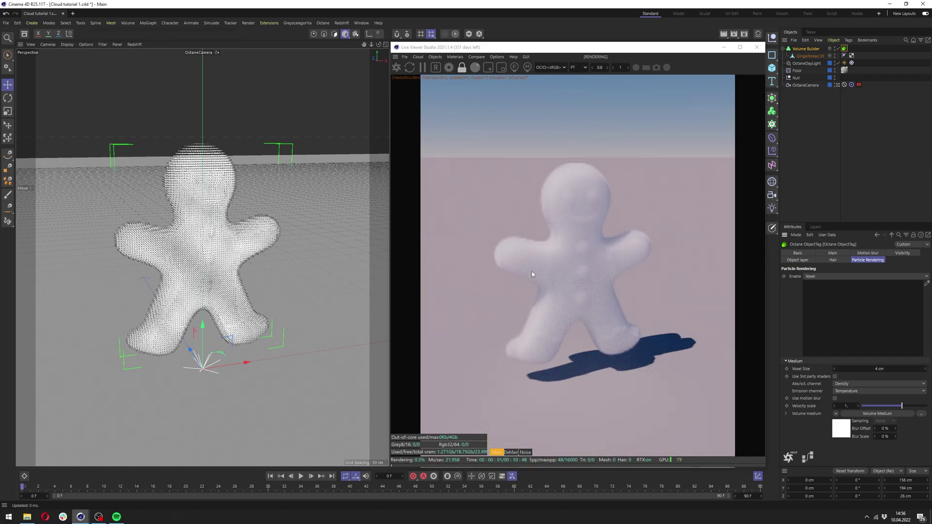
Set the Volume Builder's voxel size to 1 cm
click(806, 48)
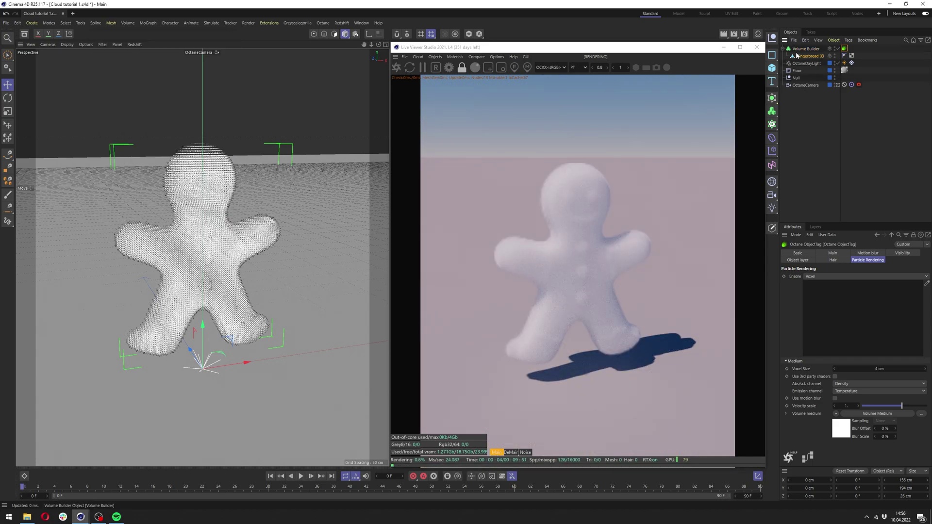
double_click(829, 285)
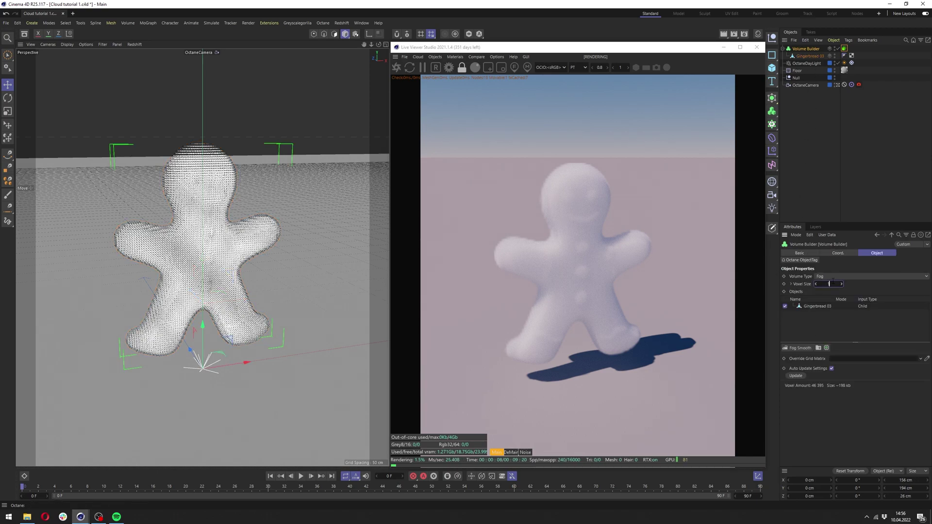
text(1)
key(Return)
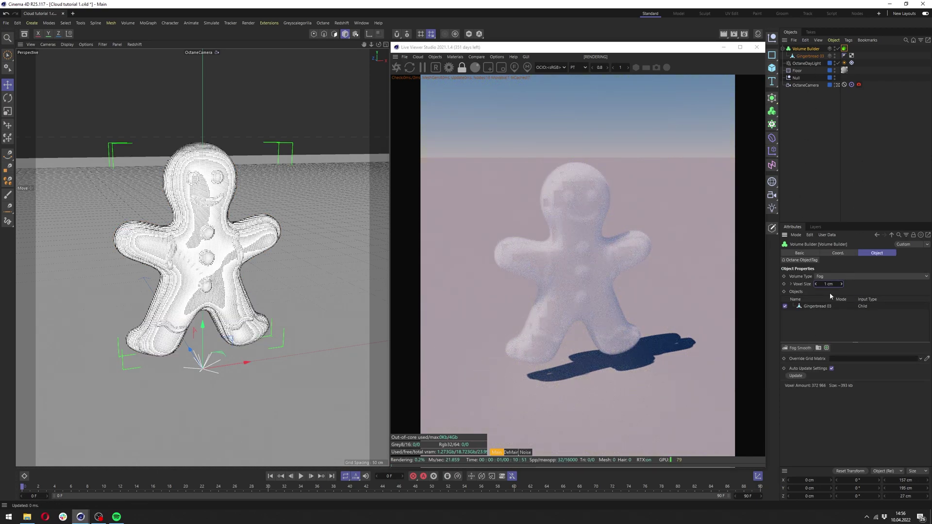
Switch the Octane render kernel to direct lighting
click(448, 68)
click(44, 33)
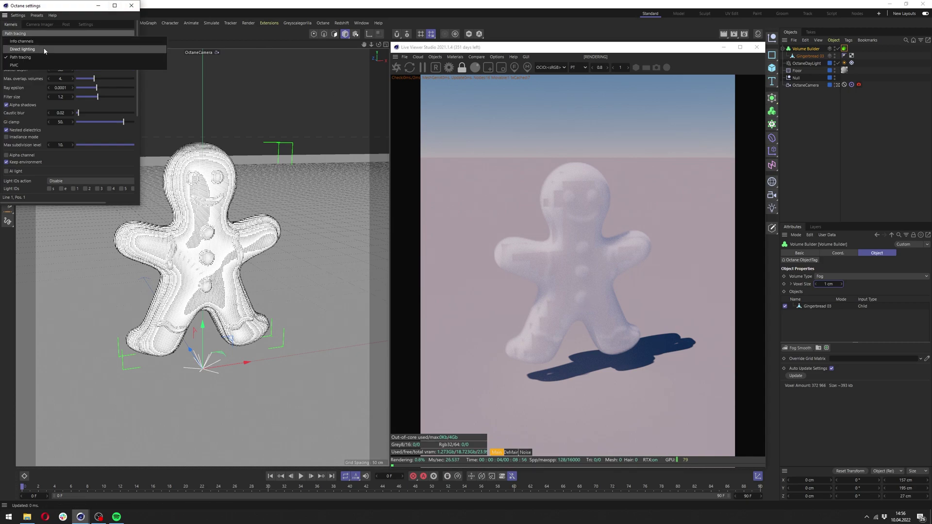
click(18, 49)
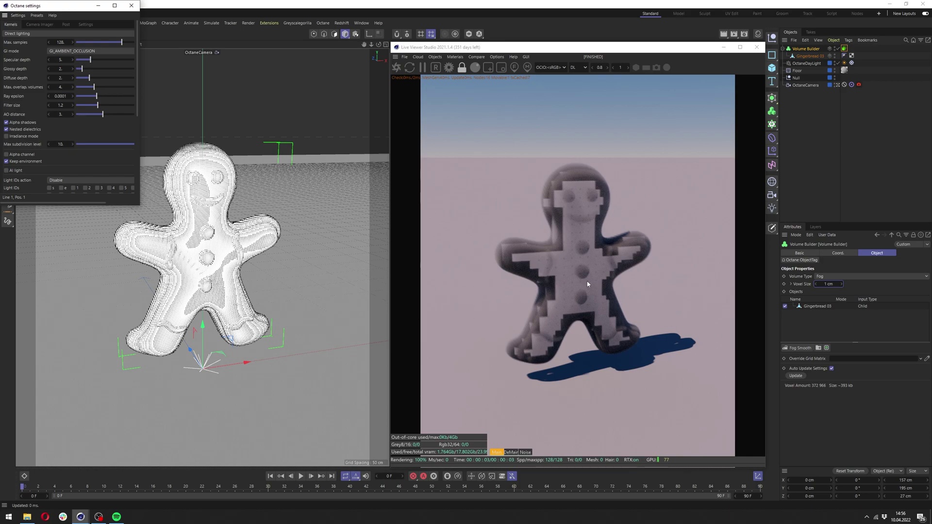
Add a Fog Smooth layer above the gingerbread in the Volume Builder and set its Octane object tag's voxel size to 1 cm
click(818, 306)
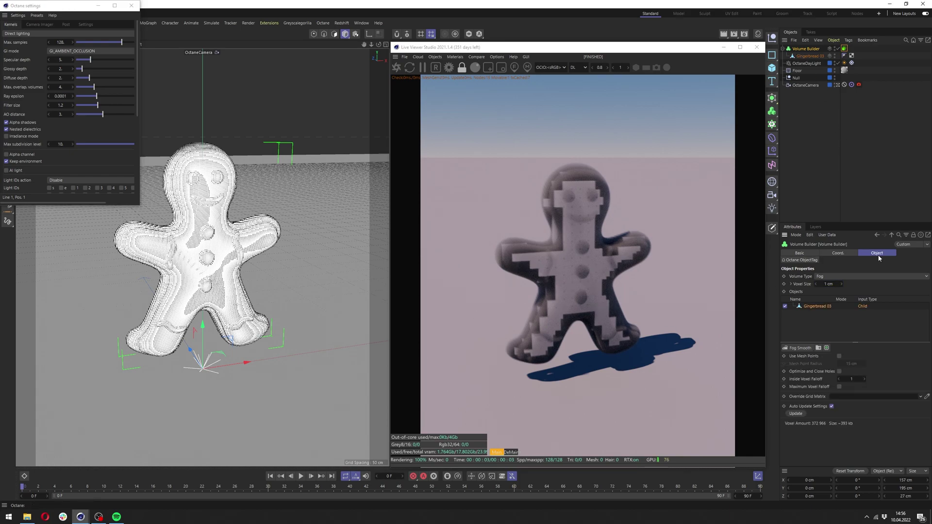
click(800, 348)
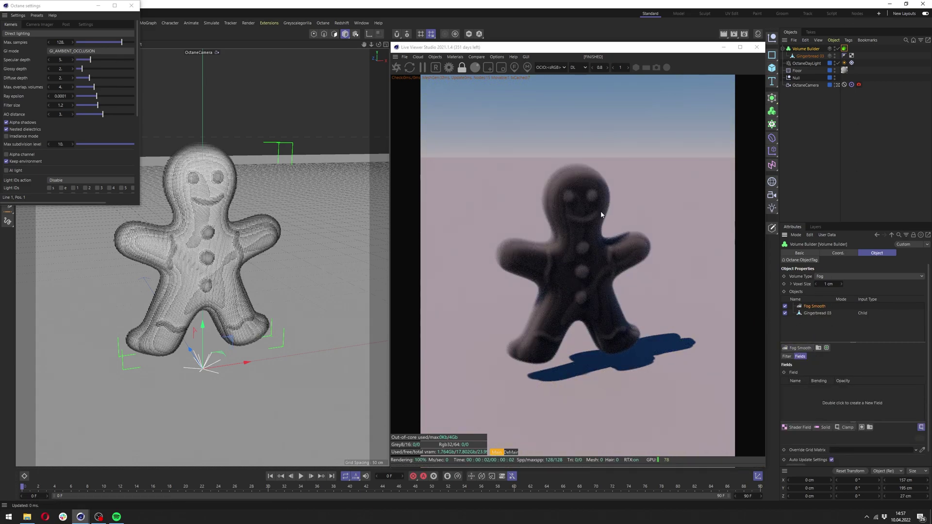
click(844, 49)
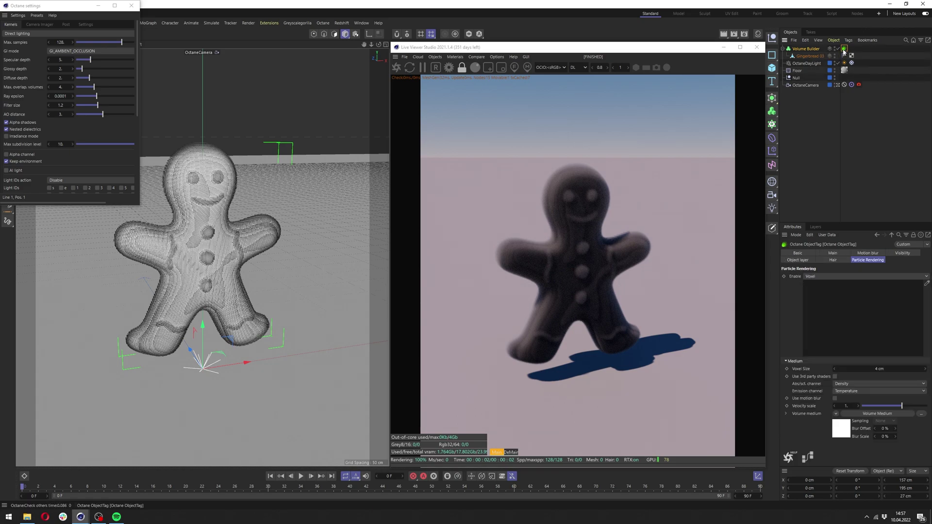
double_click(879, 370)
text(1)
key(Return)
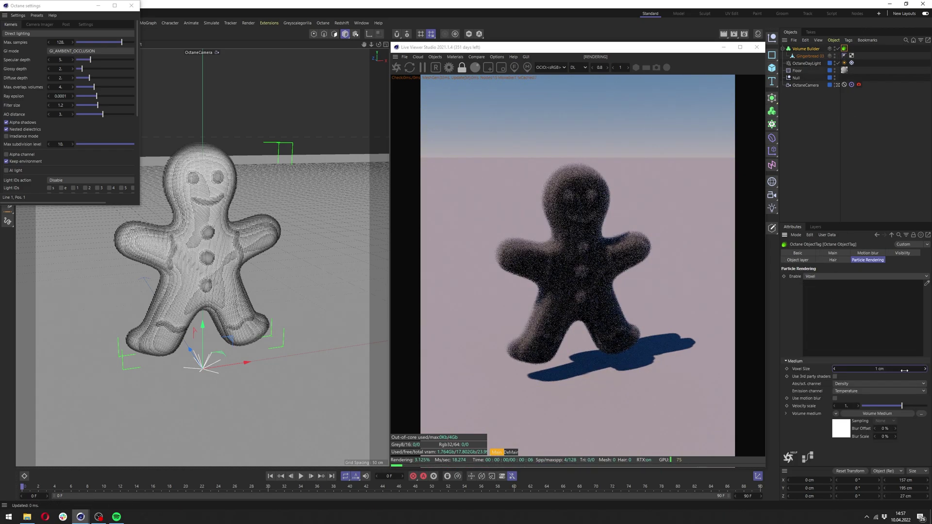
Set the render kernel back to path tracing and close the Octane settings
click(39, 33)
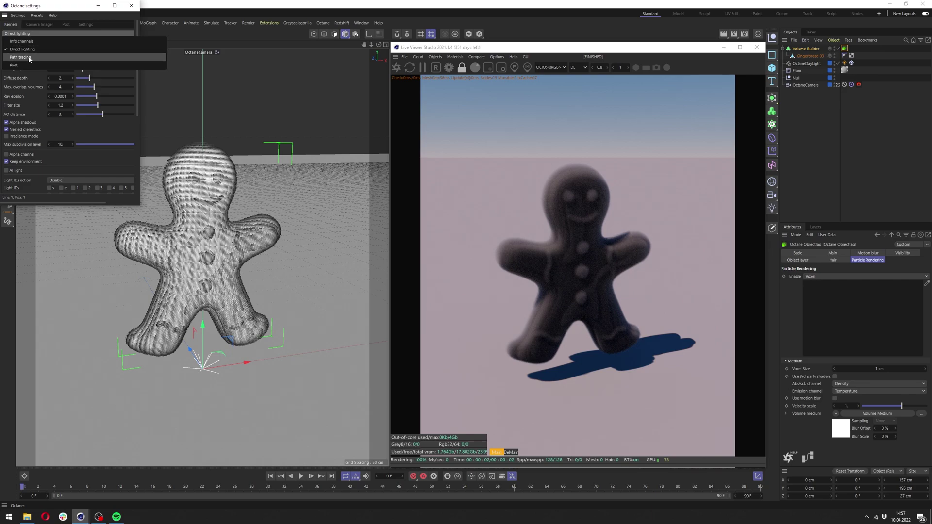
click(38, 57)
click(131, 6)
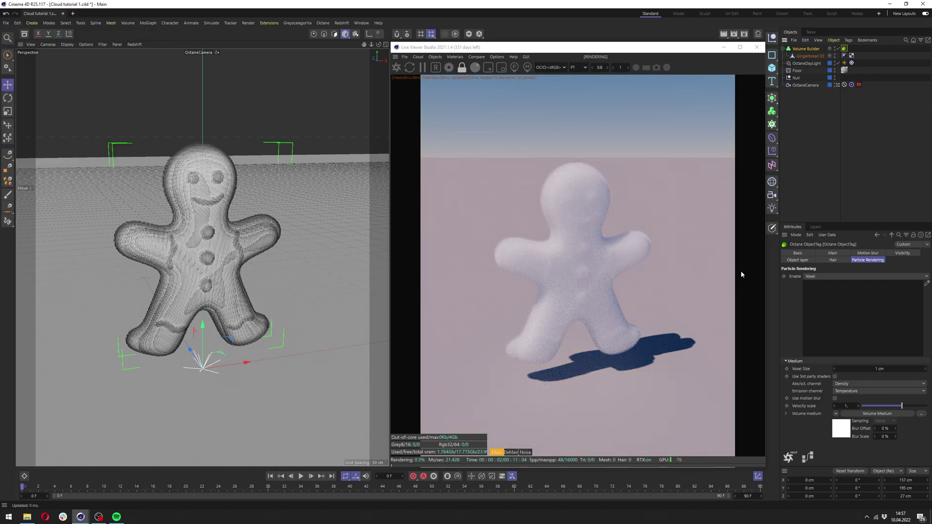
Open the volume medium in the Octane Node Editor and fit the editor window beside the Live Viewer
click(808, 464)
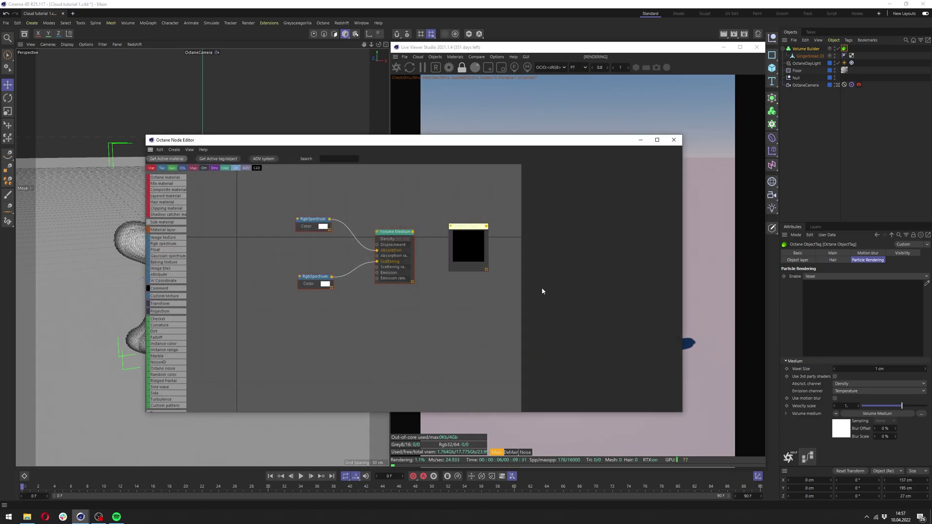
click(657, 142)
drag(267, 160, 245, 228)
click(906, 4)
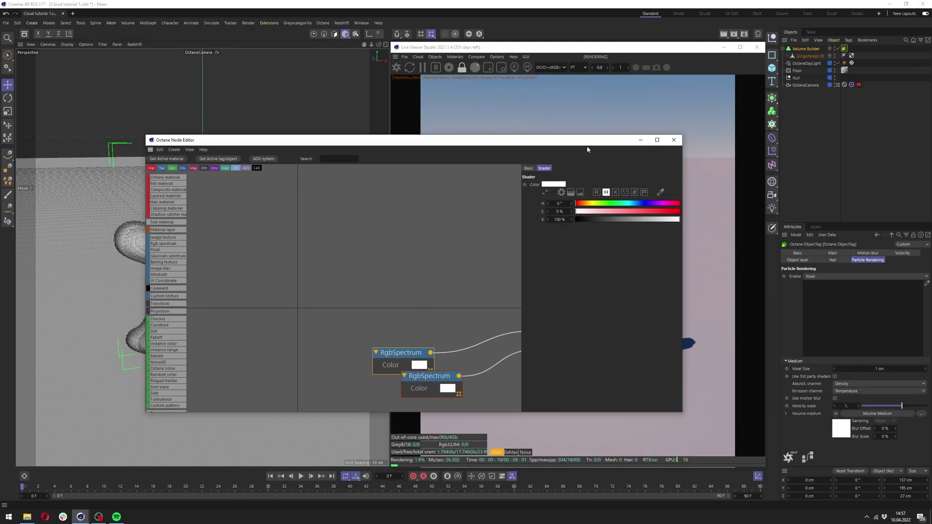
drag(427, 139, 294, 49)
drag(549, 322, 390, 471)
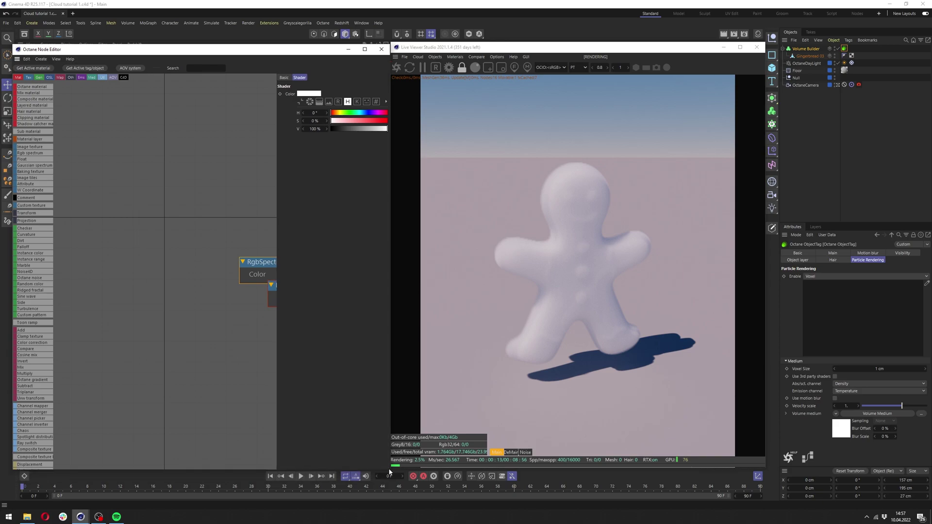
Connect an OSL texture containing the noise displacement script to the Volume Medium's displacement input
middle_drag(269, 316, 56, 306)
click(228, 199)
click(298, 102)
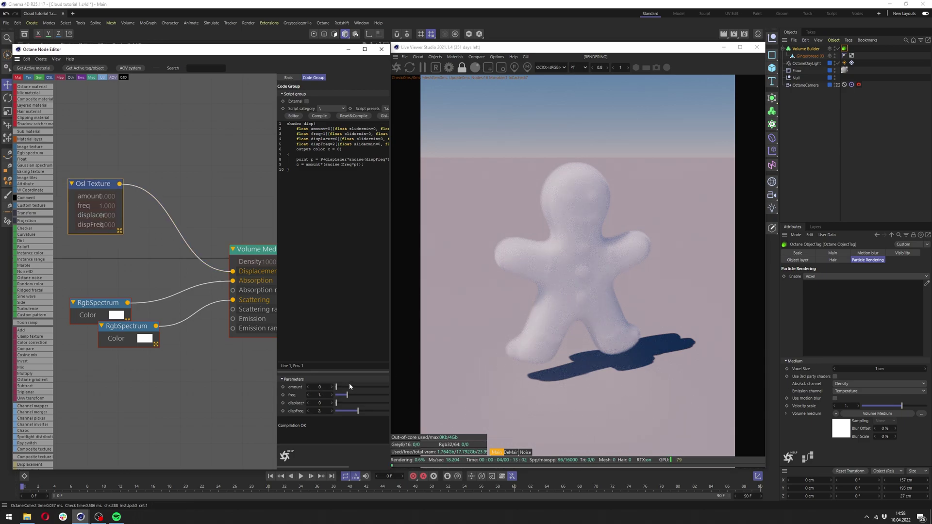
Try an amount of 20 in the OSL texture and raise its freq through 2 and 3 to 4
drag(349, 384, 377, 366)
text(20)
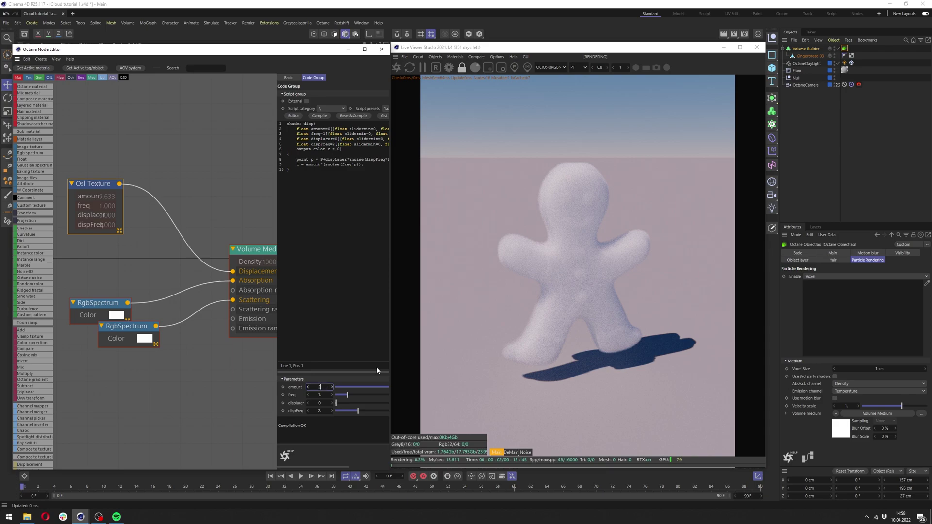
key(Return)
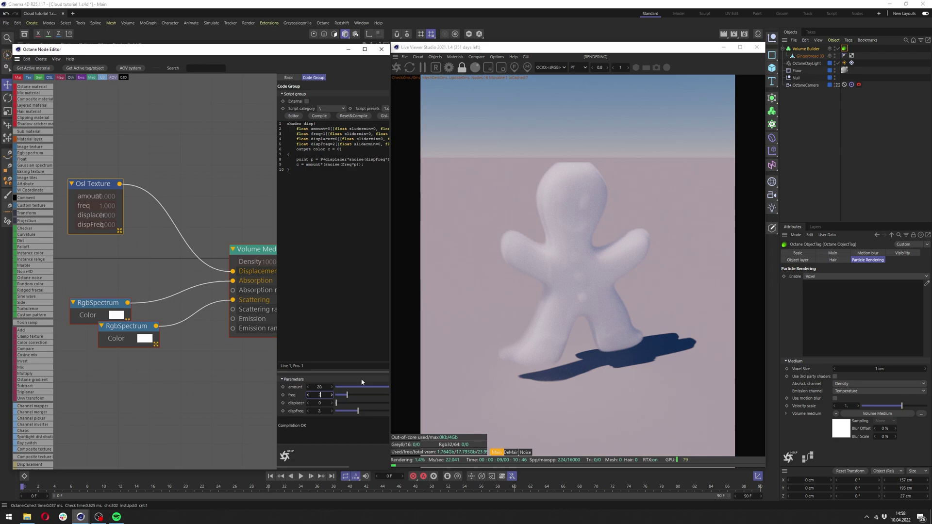
key(Return)
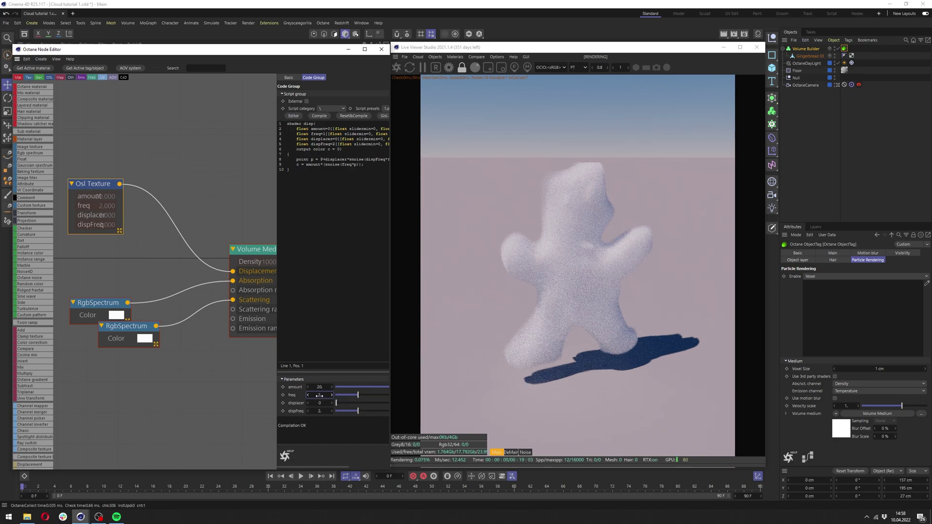
click(332, 396)
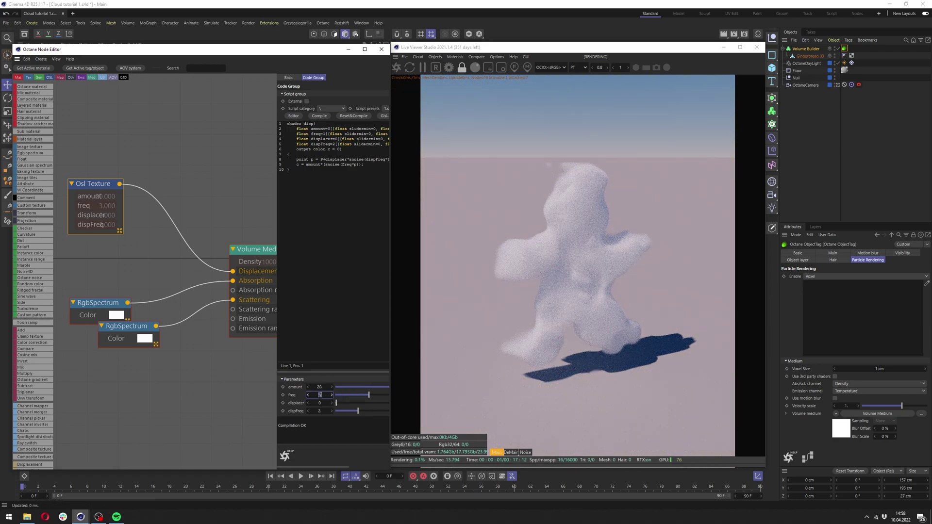
click(332, 396)
double_click(320, 395)
Try an amount of 10 with a freq of 8 in the OSL texture
double_click(320, 387)
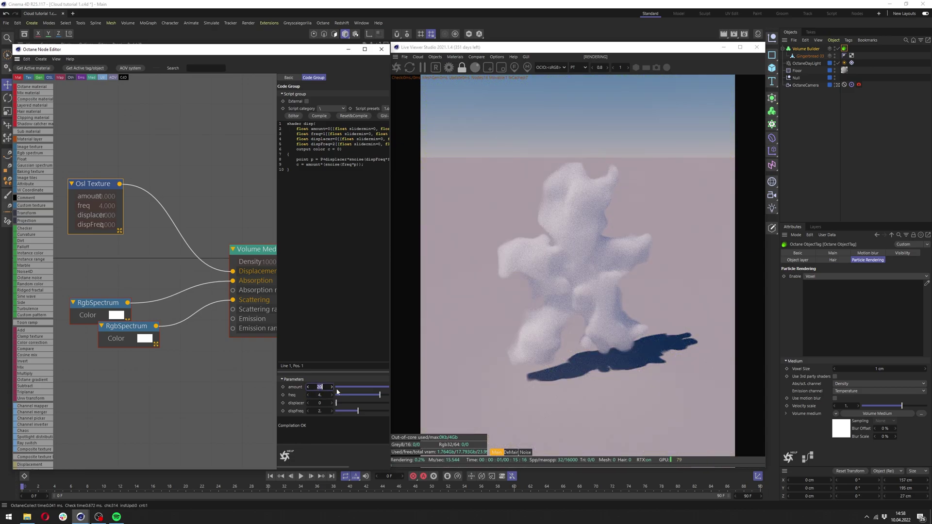
text(10)
key(Return)
double_click(320, 396)
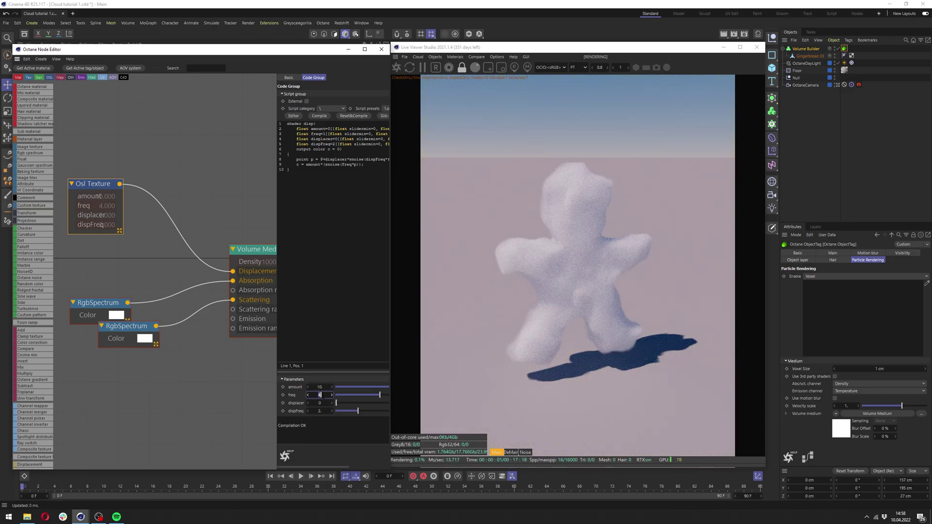
text(8)
key(Return)
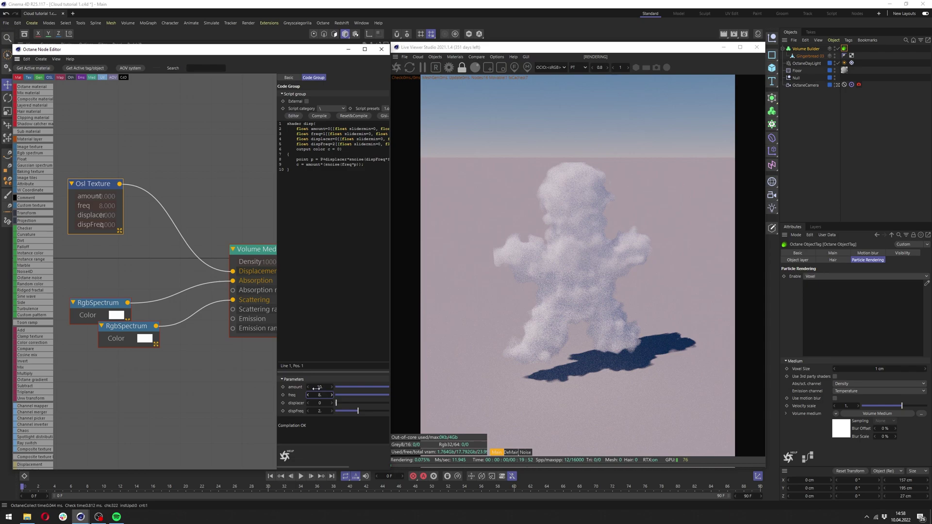
Set the OSL texture's freq to 10 and its amount to 5
text(10)
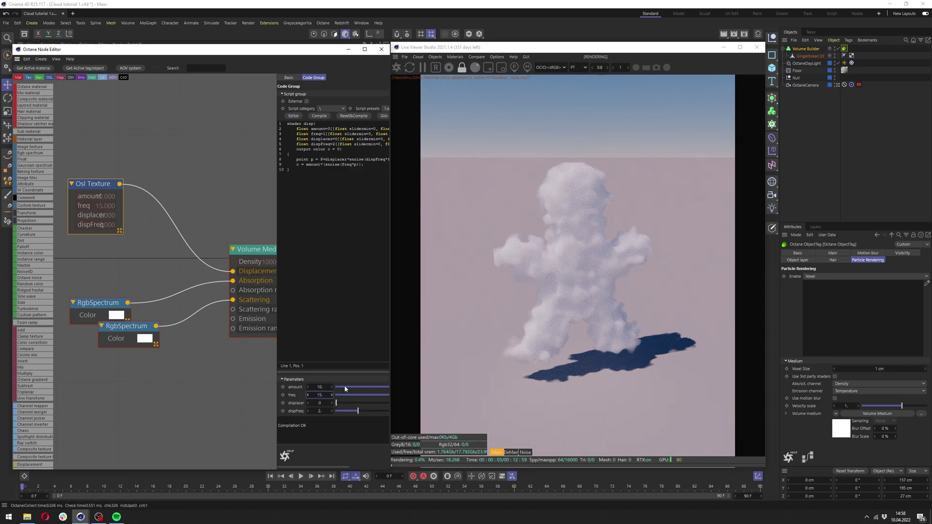
key(Return)
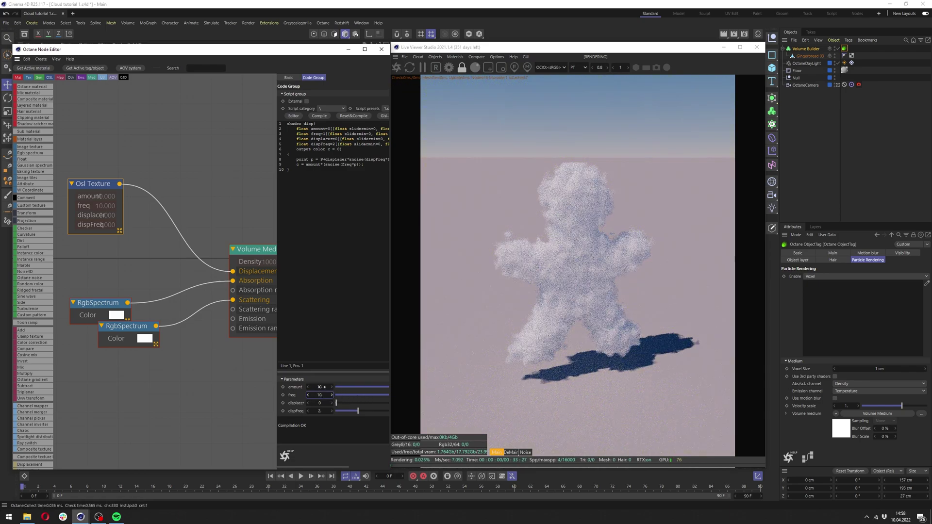
text(5)
key(Return)
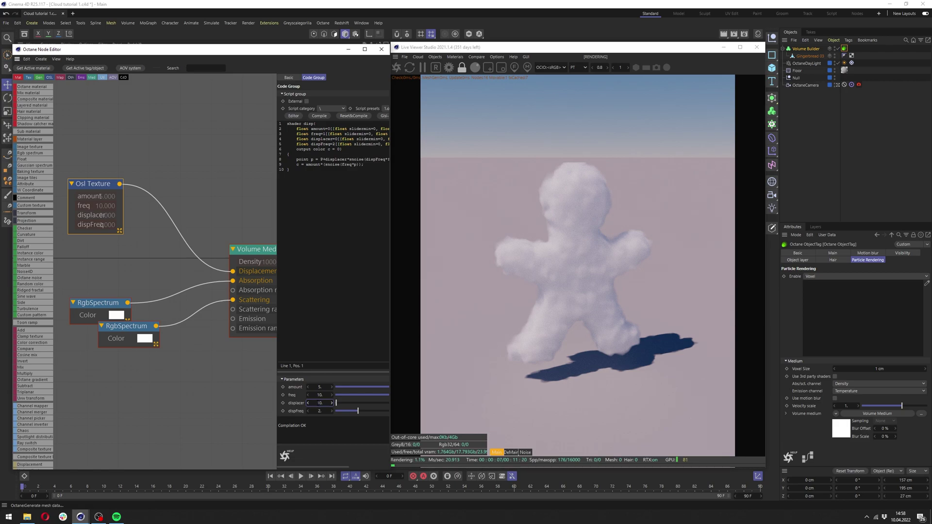
Set the OSL texture's displacer to 0.1 and its dispFreq to 1
key(Return)
text(1)
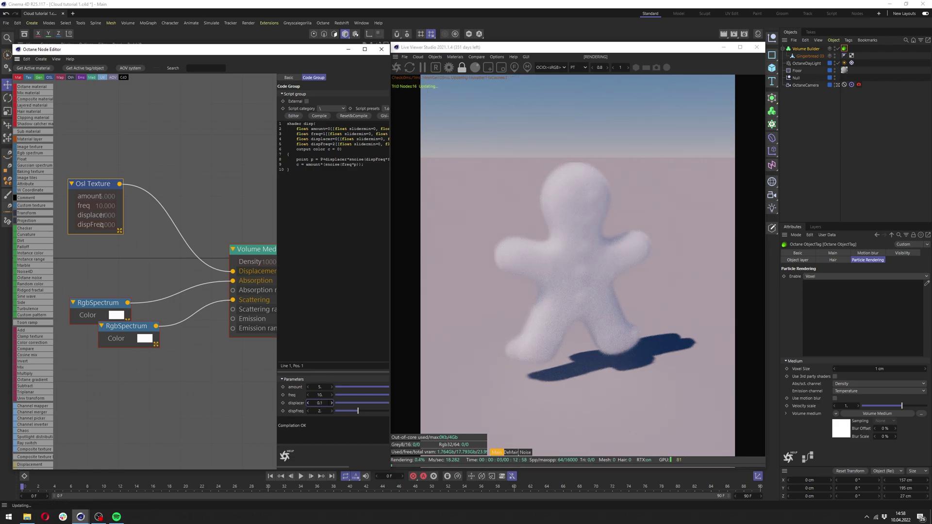
key(Return)
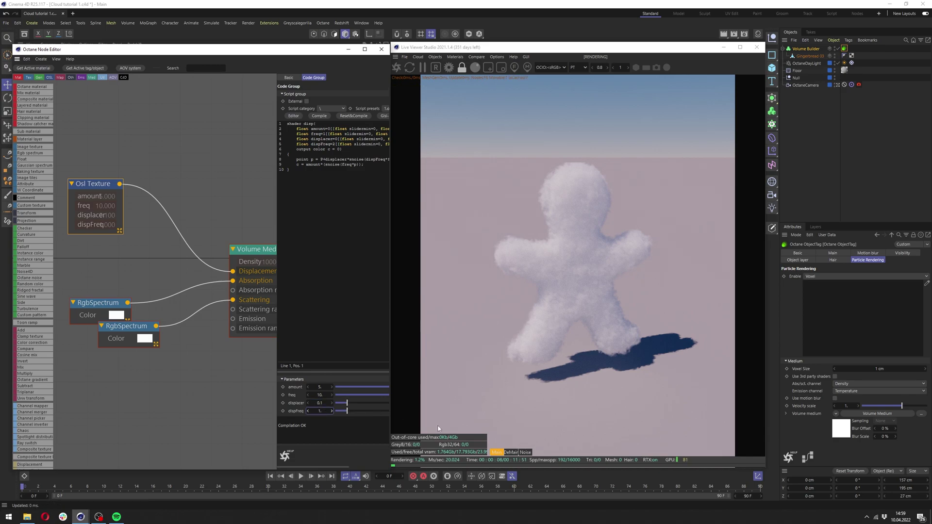
Leave the node editor and examine the displaced gingerbread cloud in the live render from different angles and distances
key(Return)
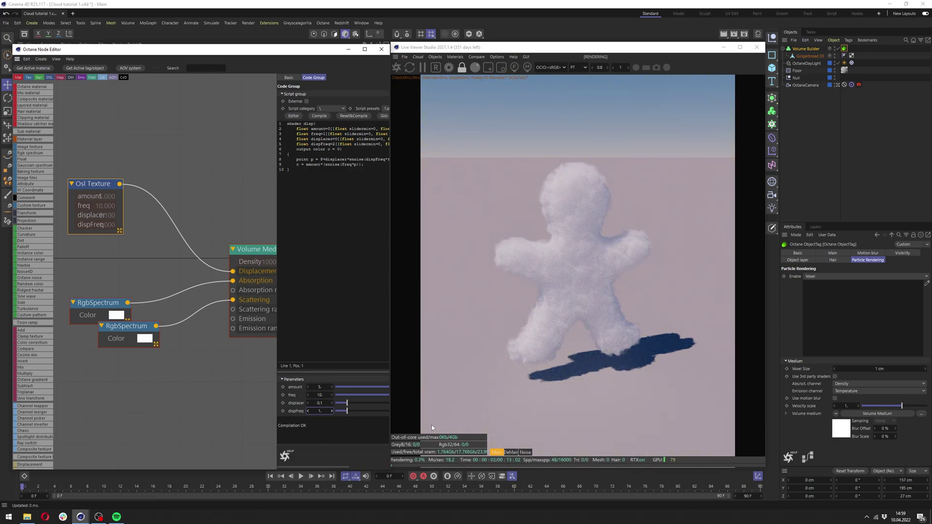
click(347, 49)
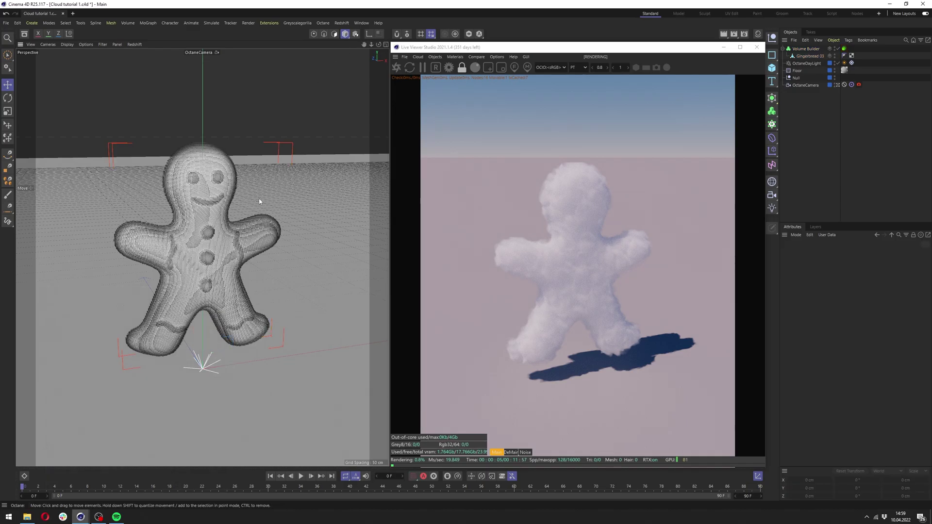
alt+drag(260, 201, 234, 195)
scroll(234, 195, down, 6)
scroll(199, 227, up, 6)
scroll(199, 226, up, 10)
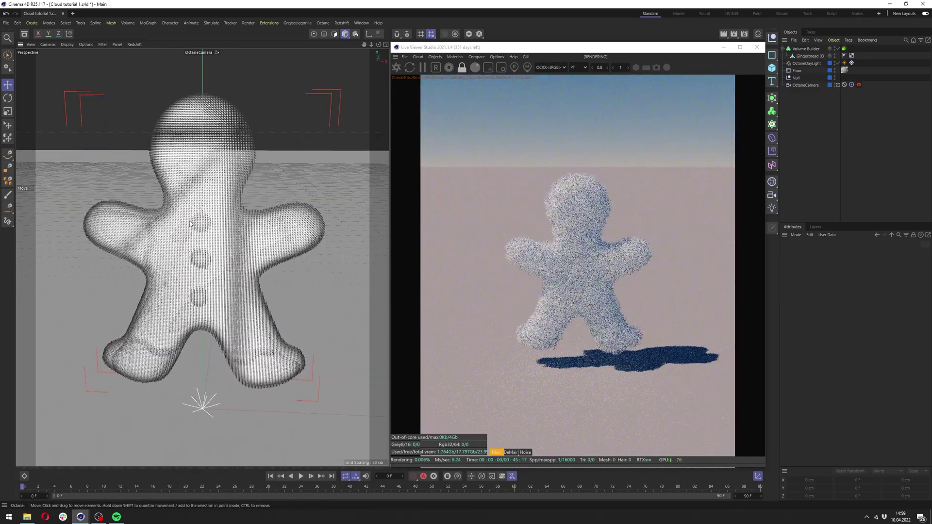
scroll(217, 162, down, 10)
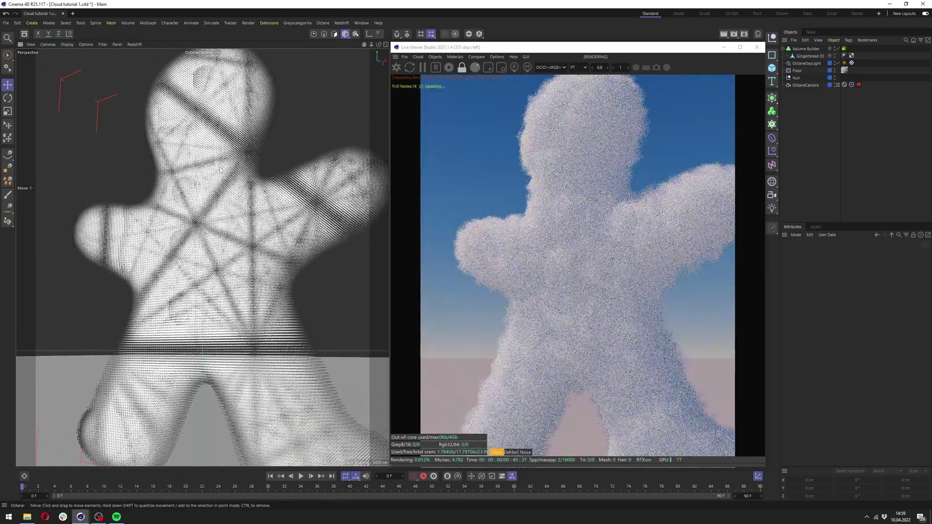
alt+drag(239, 240, 208, 213)
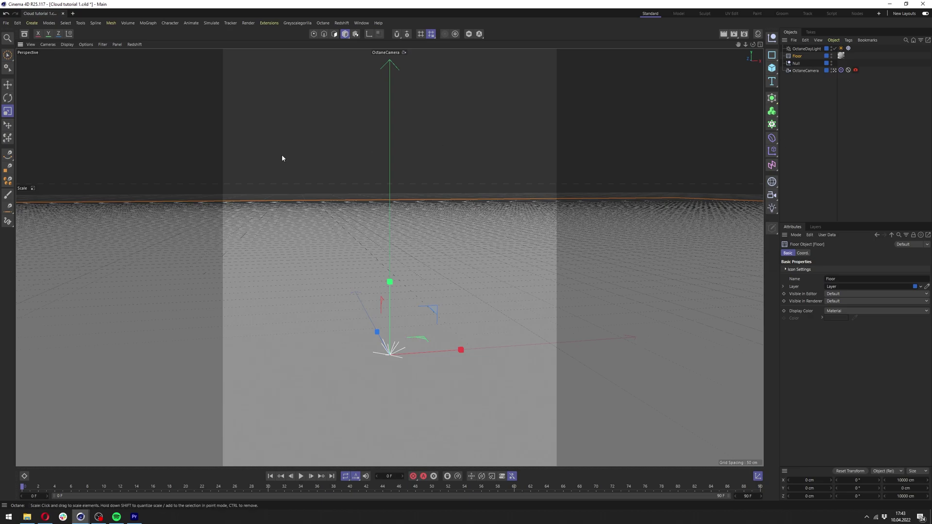
Add a sphere primitive with nothing else selected and raise it about 181 cm above the floor
click(7, 84)
click(256, 149)
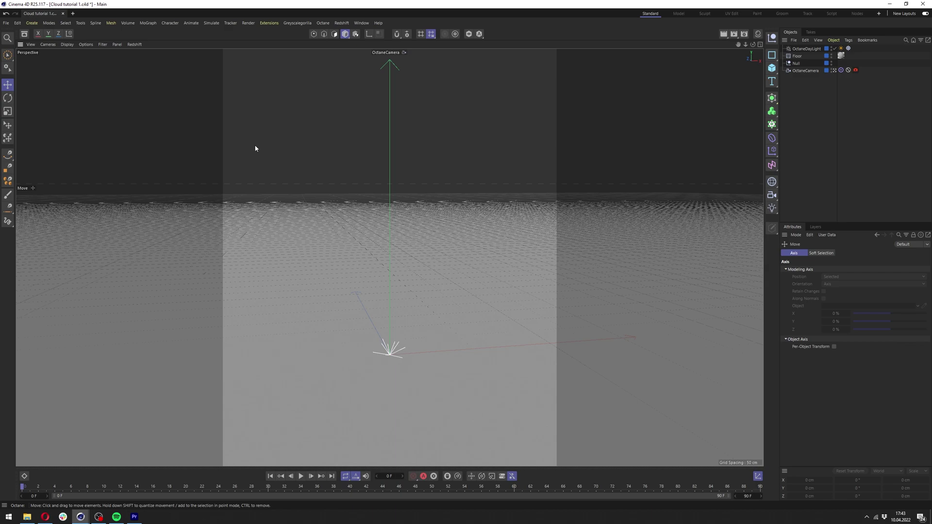
click(772, 68)
click(840, 105)
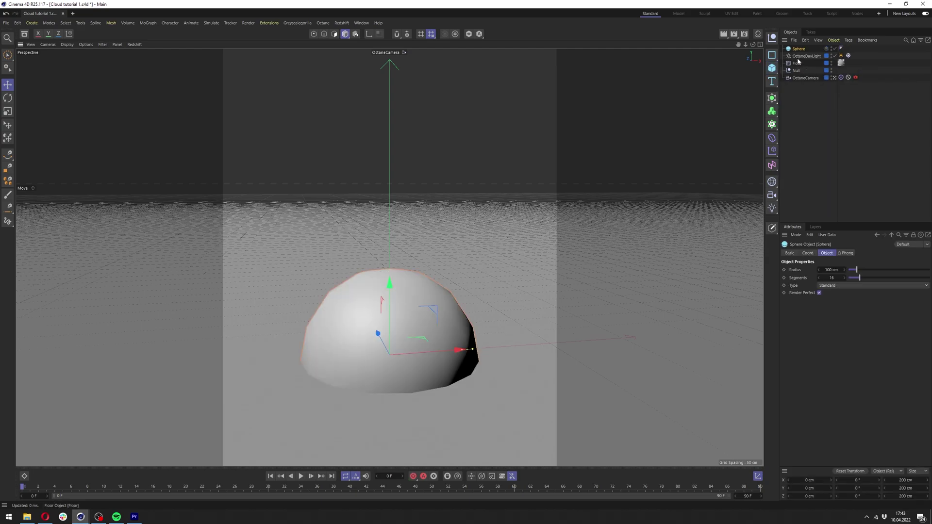
drag(389, 286, 373, 124)
Give the sphere 100 segments and the Icosahedron type, and make it an editable polygon object
drag(859, 278, 929, 278)
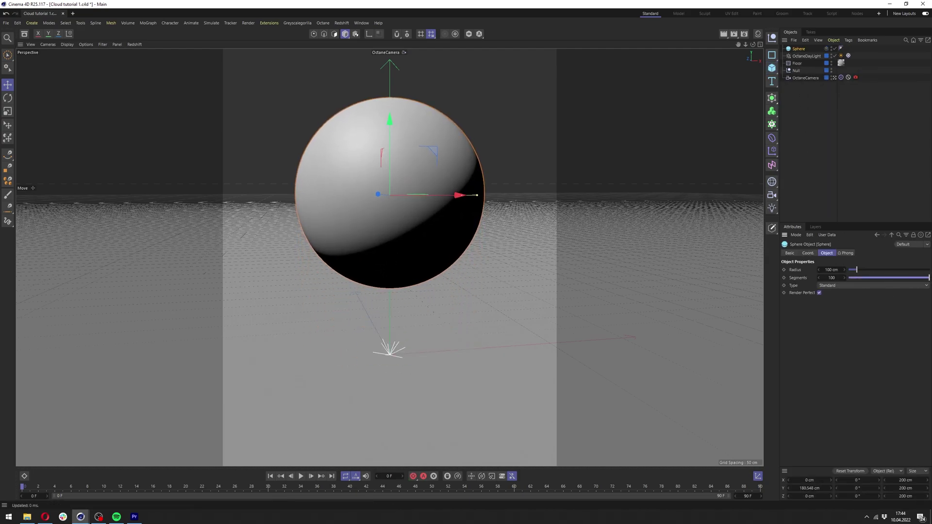
click(834, 285)
click(832, 333)
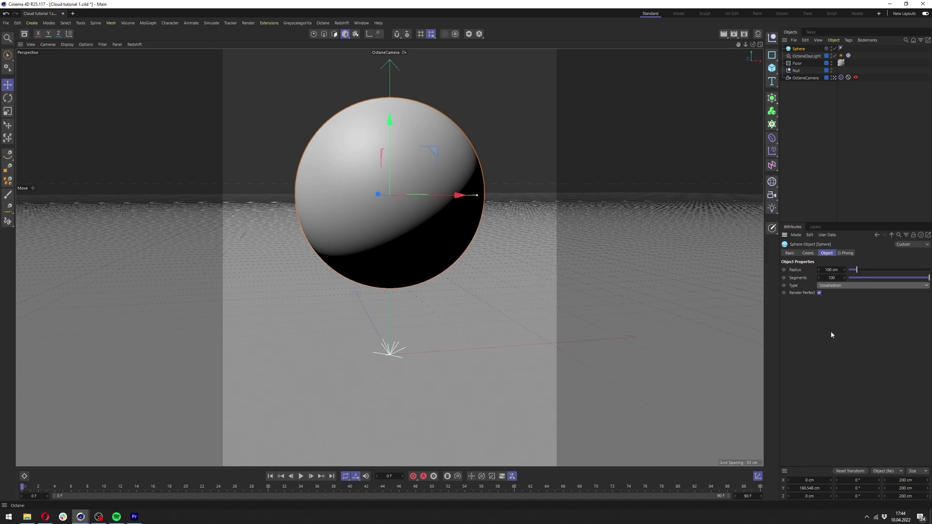
key(c)
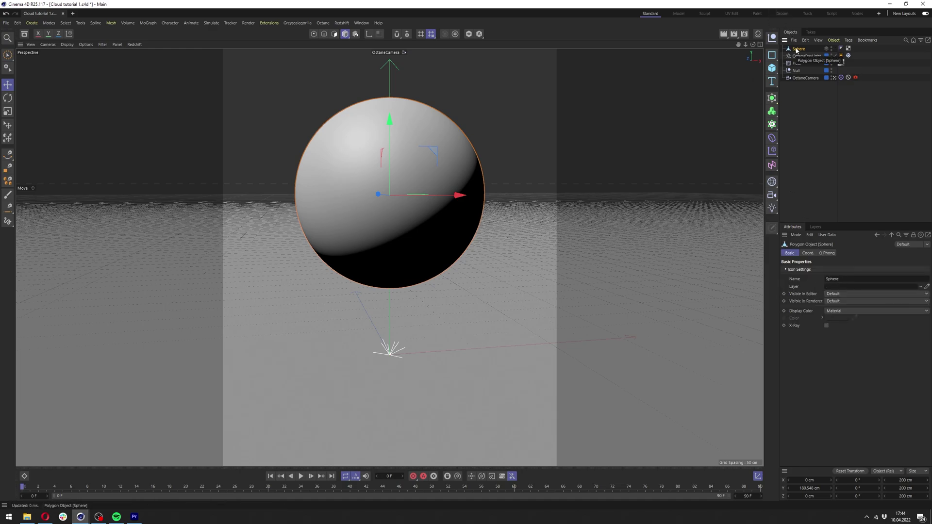
Scale the sphere non-uniformly into a flattened, elongated ellipsoid about 306 cm wide, 123 cm high and 91 cm deep
key(t)
mouse_move(459, 196)
mouse_down()
mouse_move(566, 196)
mouse_move(466, 195)
mouse_up()
drag(381, 79, 95, 155)
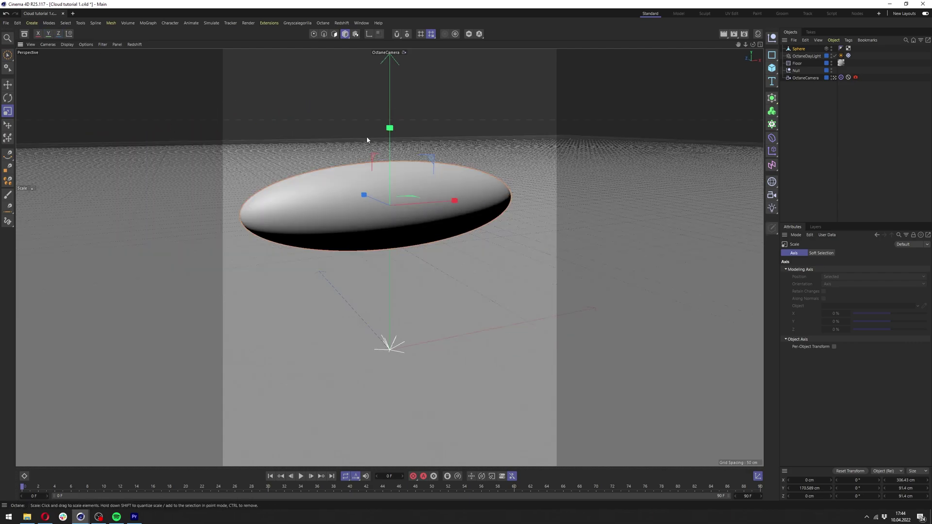
drag(390, 128, 389, 102)
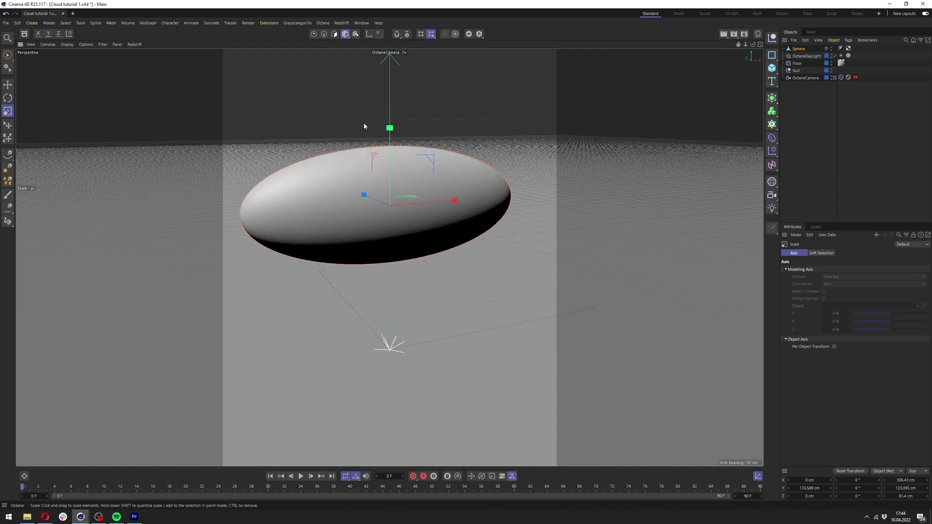
click(823, 89)
Add a Displacer deformer as a child of the sphere and assign a Noise shader to it
click(773, 138)
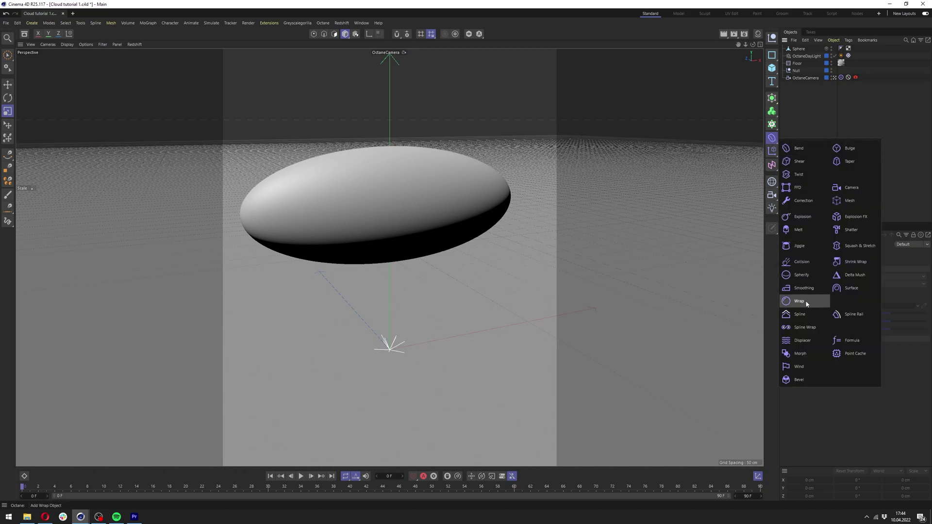
click(801, 341)
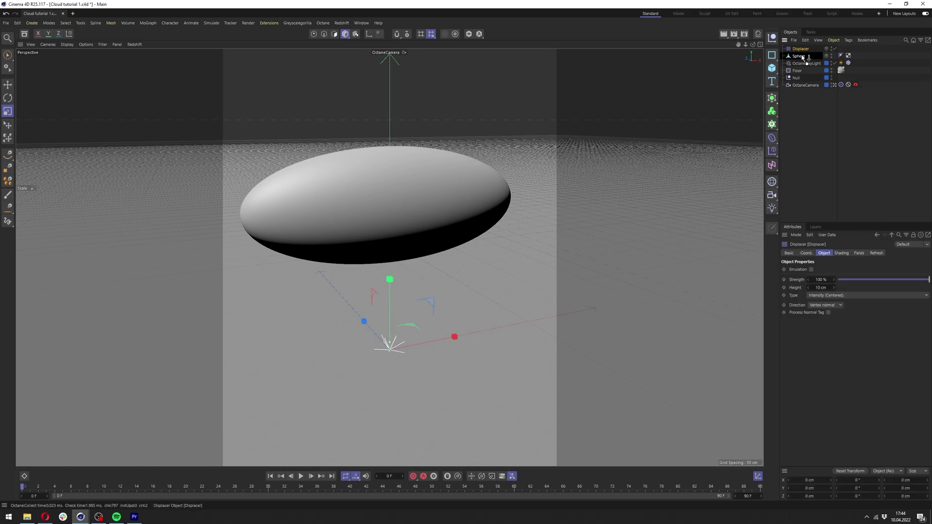
click(841, 254)
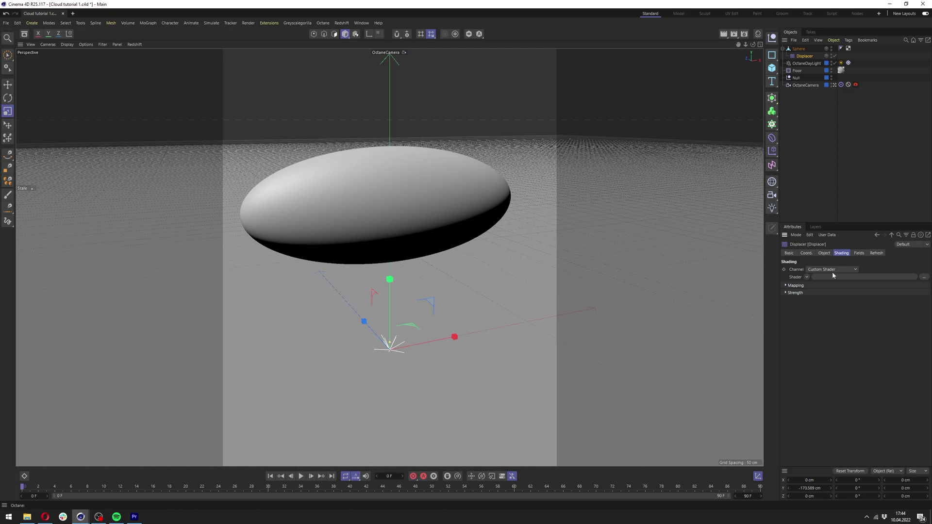
click(807, 277)
click(825, 356)
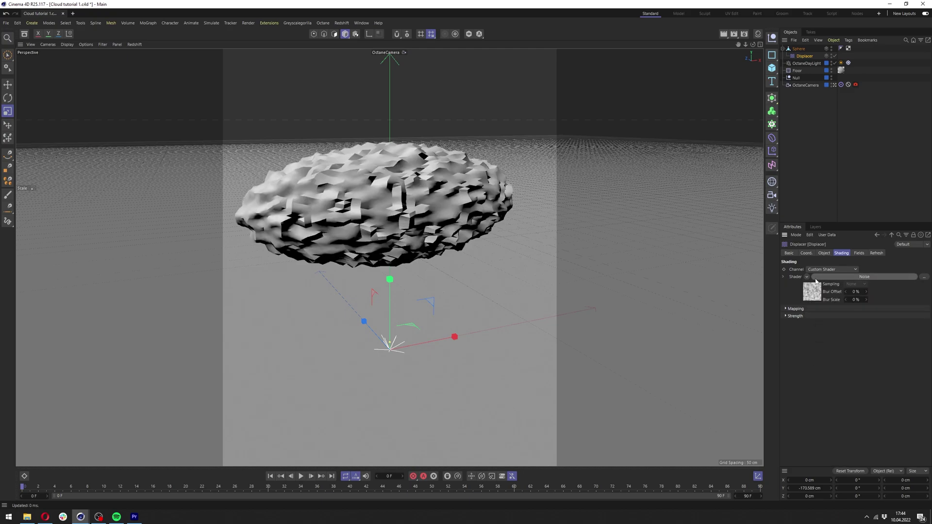
Set the noise's global scale to 722% and the Displacer's height to 33 cm
drag(844, 359, 920, 360)
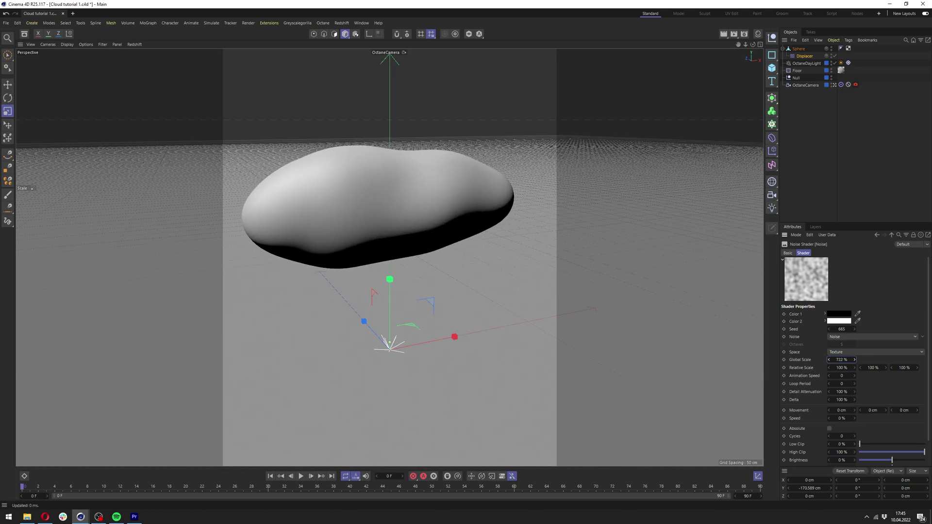
click(877, 235)
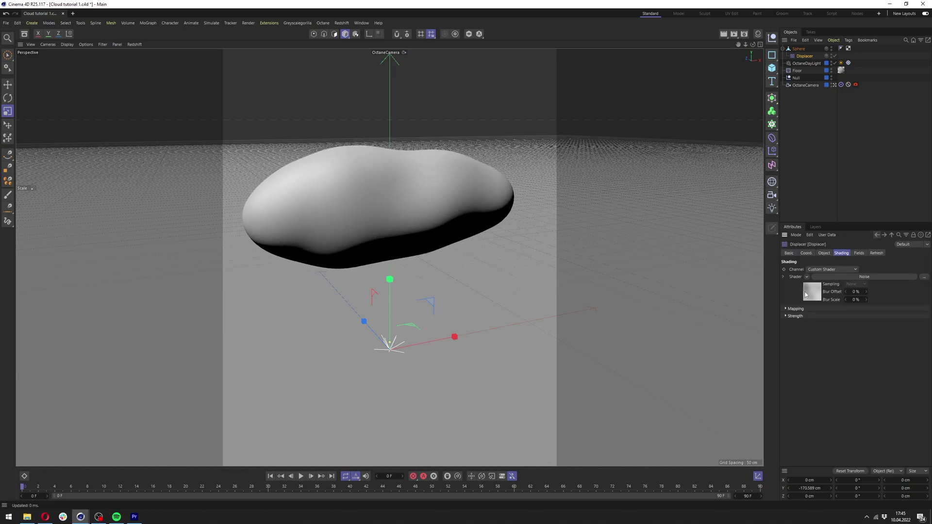
click(825, 253)
drag(822, 288, 833, 288)
alt+drag(406, 236, 459, 224)
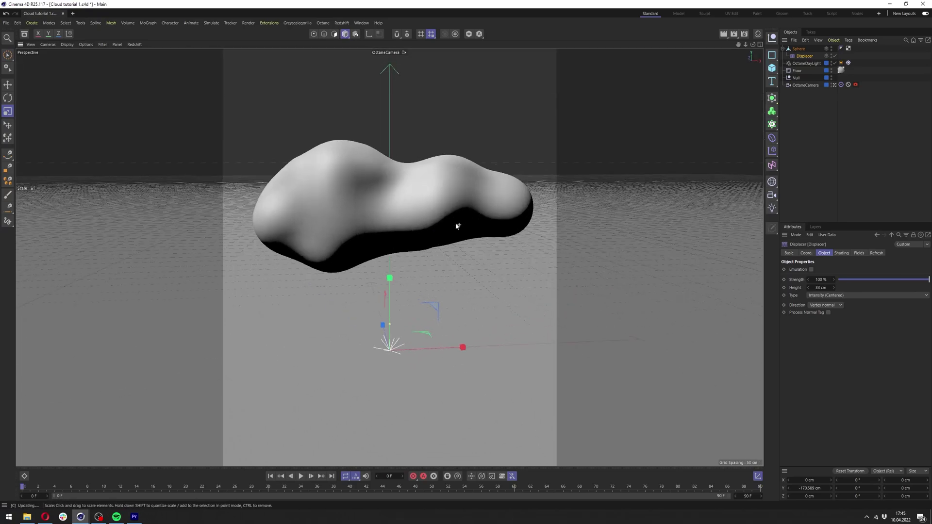
Add a Boole generator, rename the sphere as Cloud and place it inside the Boole
click(799, 49)
click(772, 98)
click(854, 154)
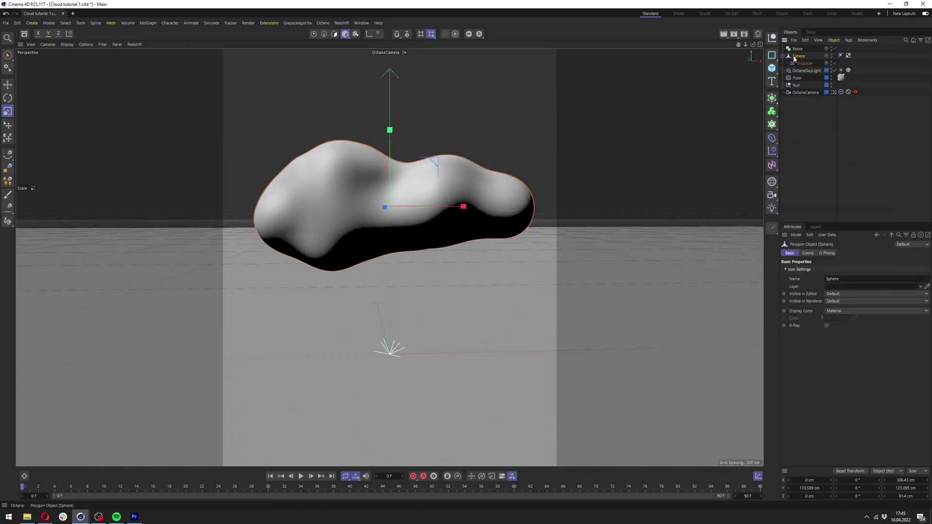
click(800, 56)
key(Return)
drag(800, 56, 796, 52)
Add a cube below Cloud in the Boole, widened to about 336 cm and raised to about 69 cm, to flatten the cloud's underside
click(773, 68)
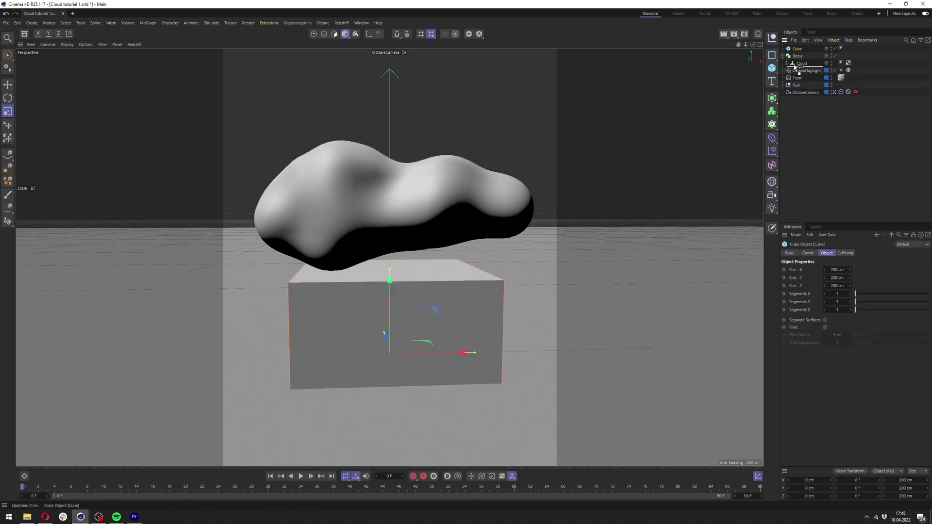
drag(798, 66, 797, 68)
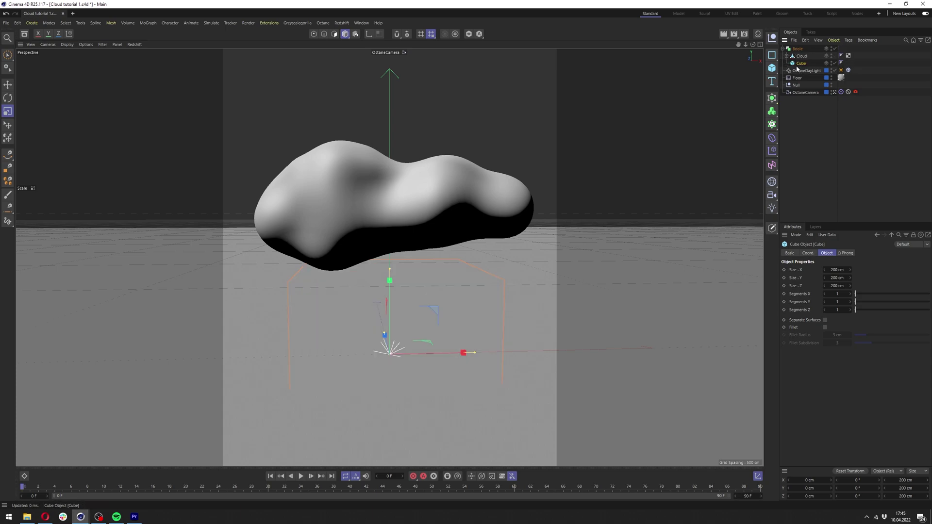
drag(495, 324, 553, 324)
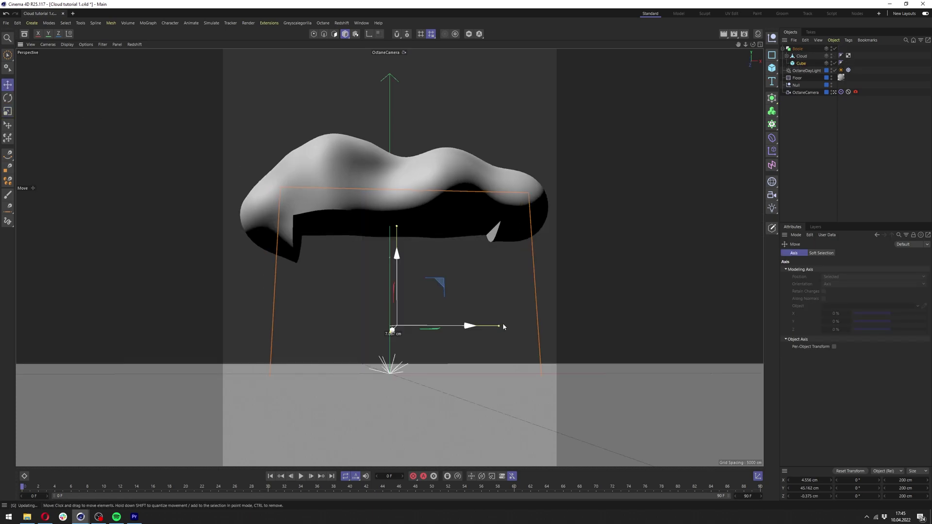
key(ctrl+z)
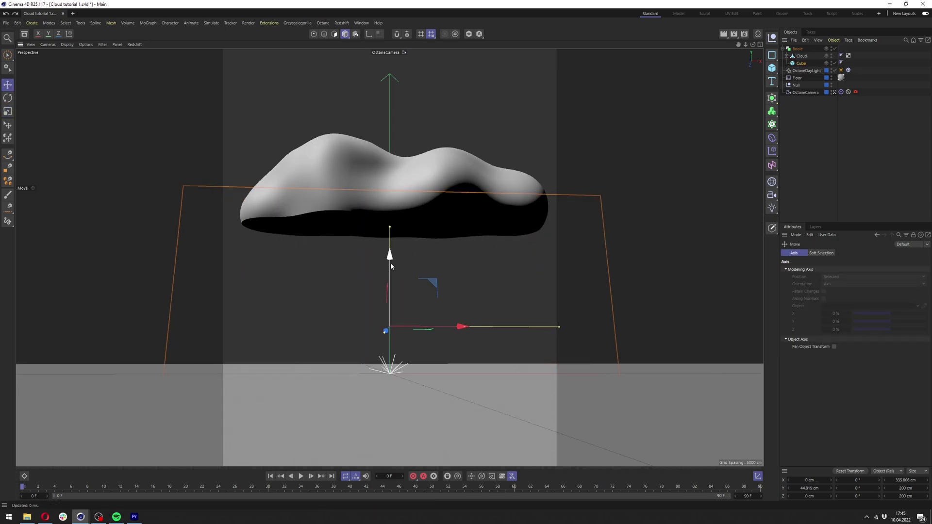
mouse_move(391, 262)
mouse_down()
mouse_move(391, 188)
mouse_move(389, 254)
mouse_up()
alt+drag(357, 205, 362, 248)
drag(389, 251, 389, 249)
Enlarge the Boole's cube to about 465 cm wide and 299 cm deep so it cuts the whole underside, and collapse the Boole hierarchy
alt+drag(357, 206, 302, 215)
drag(552, 299, 613, 294)
alt+drag(397, 289, 534, 282)
drag(321, 289, 287, 285)
alt+drag(389, 273, 388, 233)
click(784, 49)
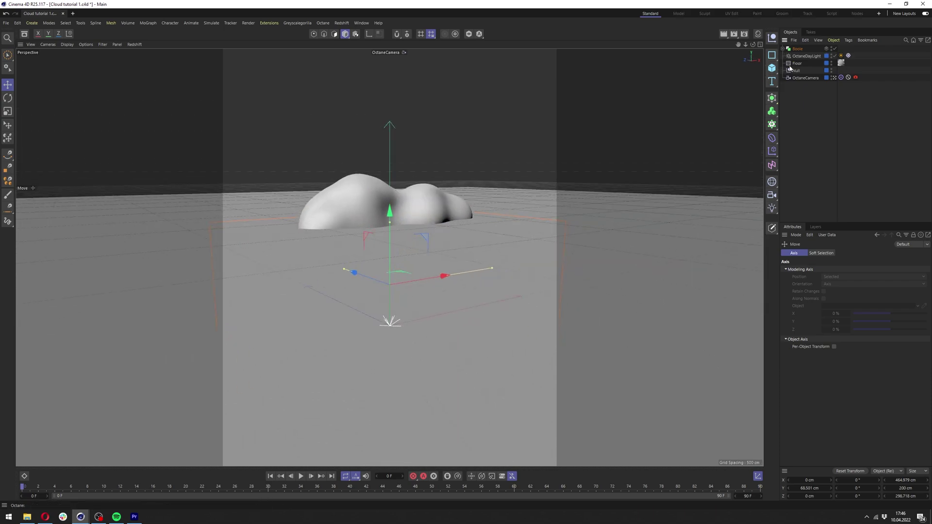
alt+drag(546, 114, 546, 134)
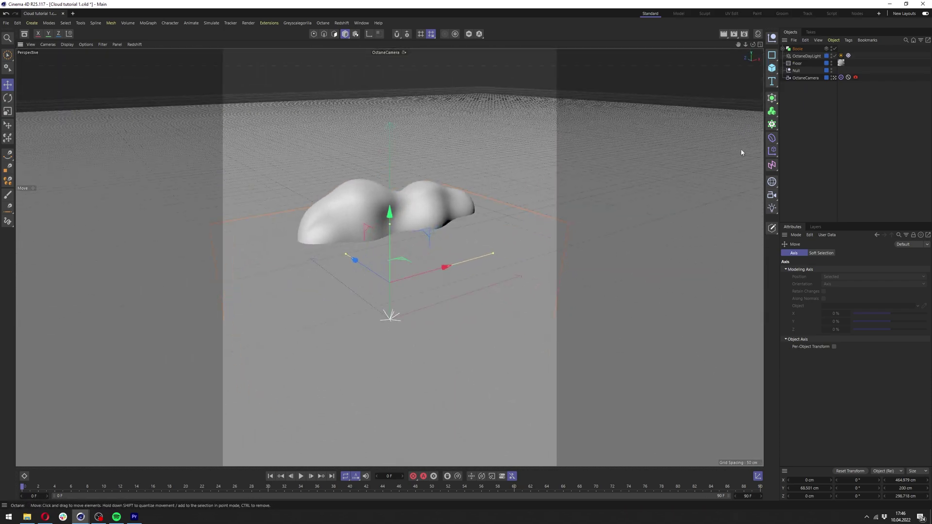
Add a Cloner in Object mode using the Boole as its object, with the distribution set to Volume
click(772, 127)
click(801, 136)
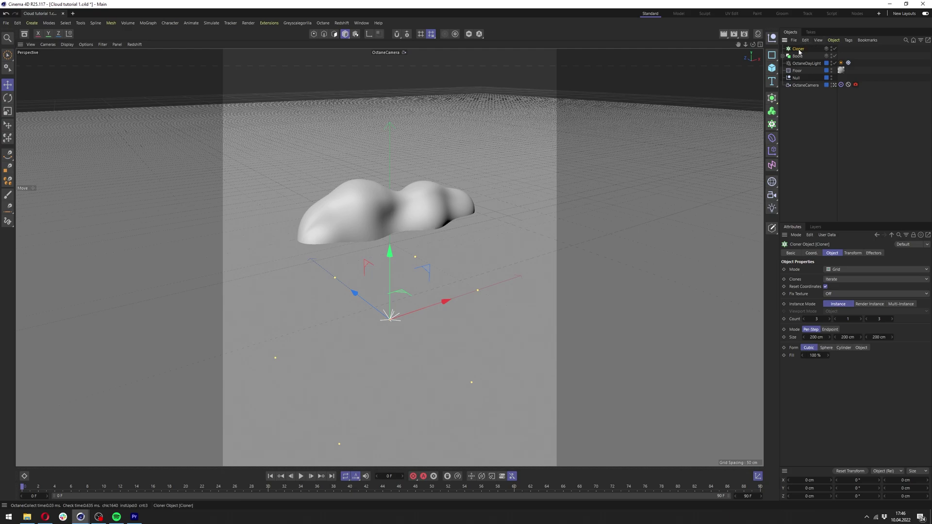
click(840, 270)
click(841, 280)
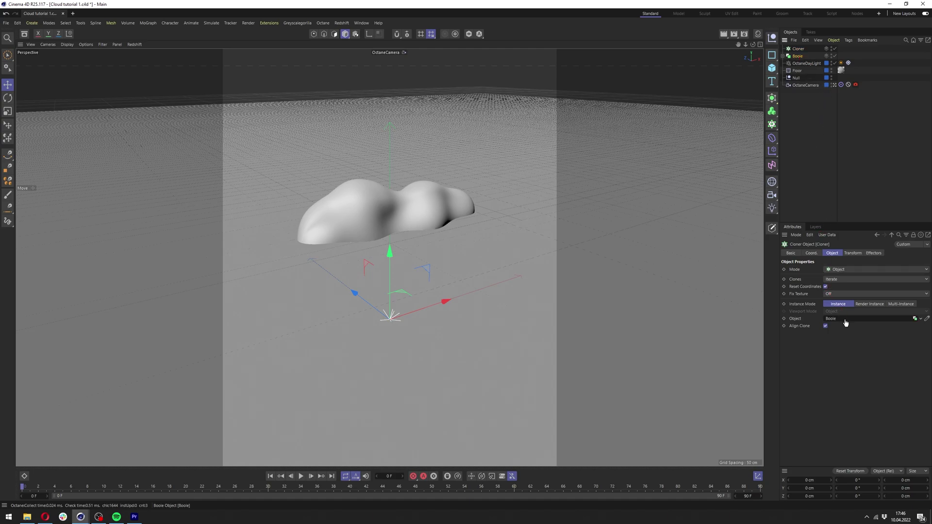
drag(841, 323, 841, 322)
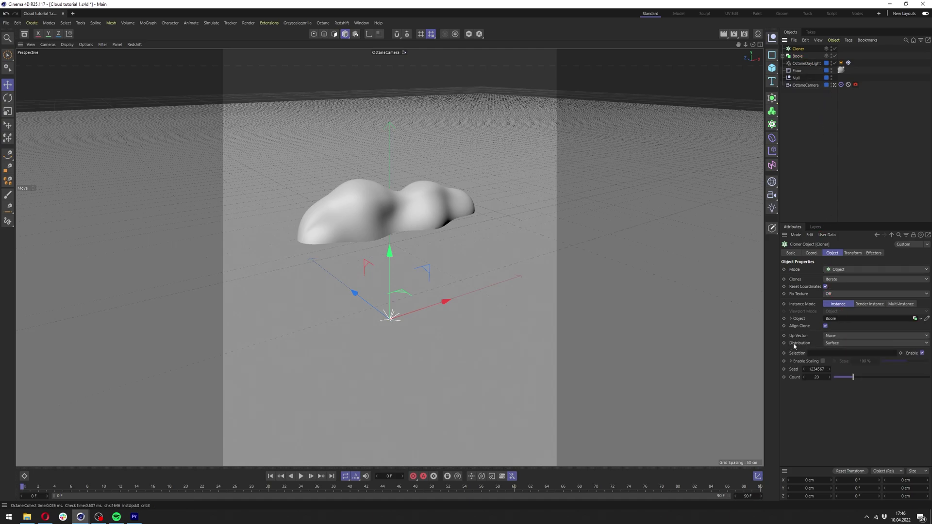
click(833, 344)
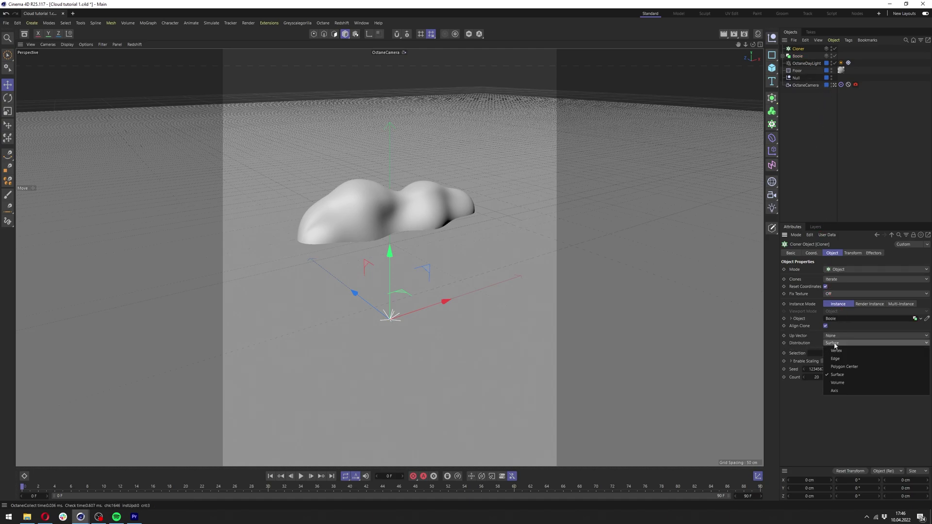
click(839, 380)
Add a sphere, scale it down to a radius of about 22 cm and place it inside the Cloner
click(773, 67)
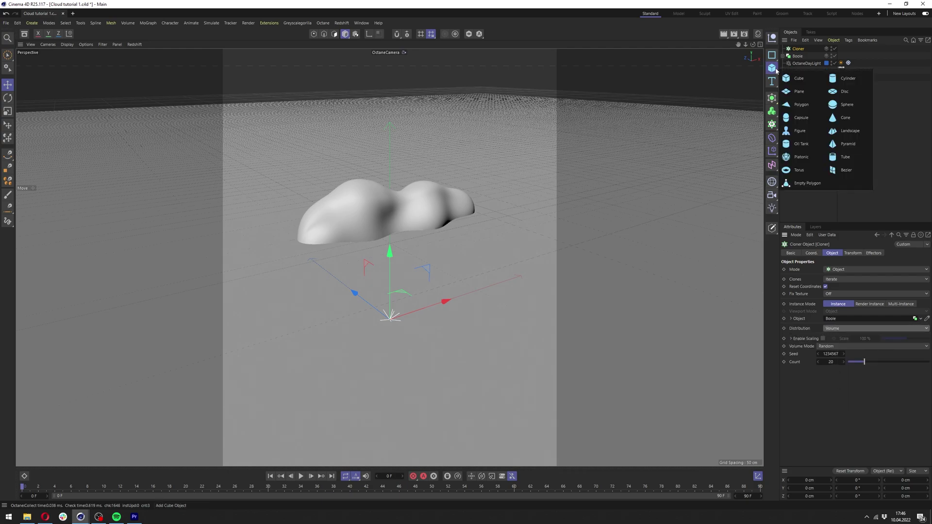
click(841, 92)
click(8, 112)
drag(366, 186, 215, 319)
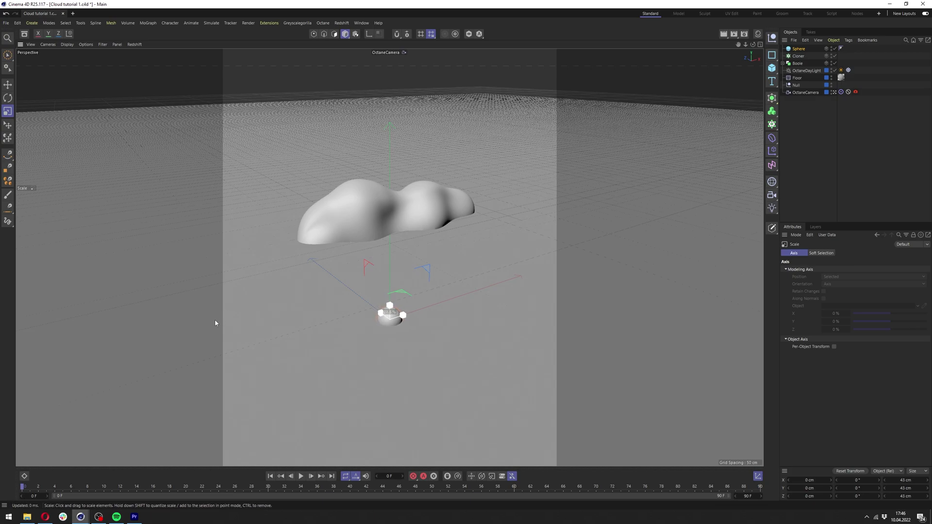
alt+drag(405, 297, 385, 275)
scroll(385, 275, up, 3)
key(e)
drag(796, 50, 799, 55)
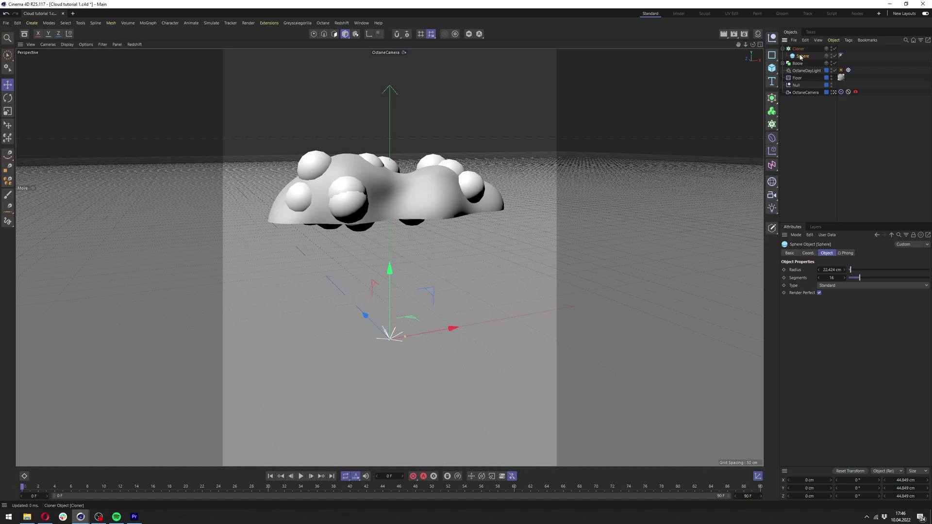
Set the Cloner's count to 230 and its seed to 1234569
click(798, 49)
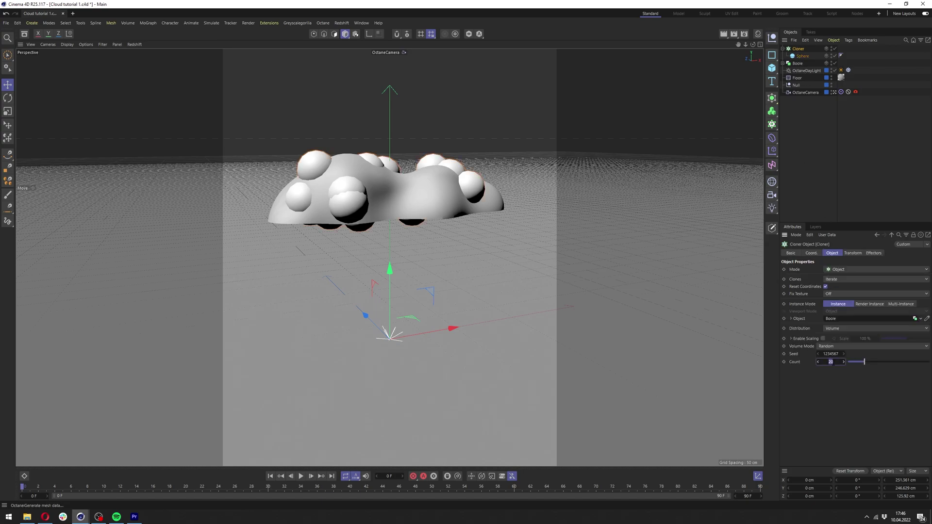
mouse_move(362, 227)
alt+mouse_down()
mouse_move(367, 187)
mouse_move(292, 233)
mouse_move(447, 226)
mouse_move(364, 187)
mouse_move(364, 209)
alt+mouse_up()
click(844, 355)
click(844, 354)
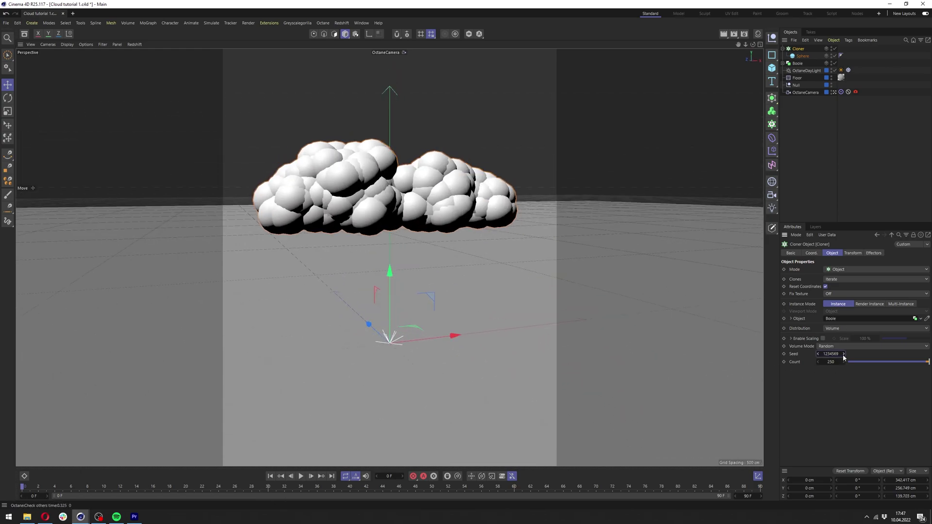
Set the Cloner's seed to 1234570 and its count to 200
click(844, 355)
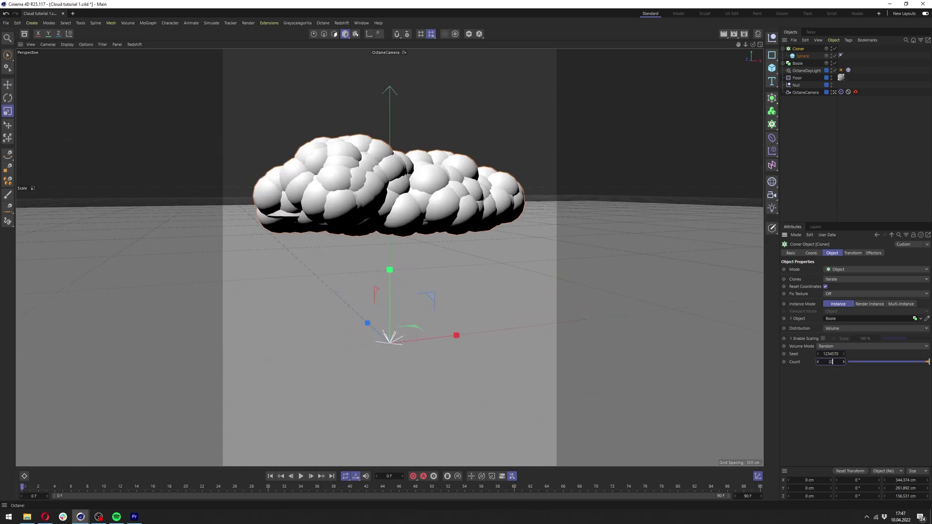
double_click(831, 362)
text(200)
key(Return)
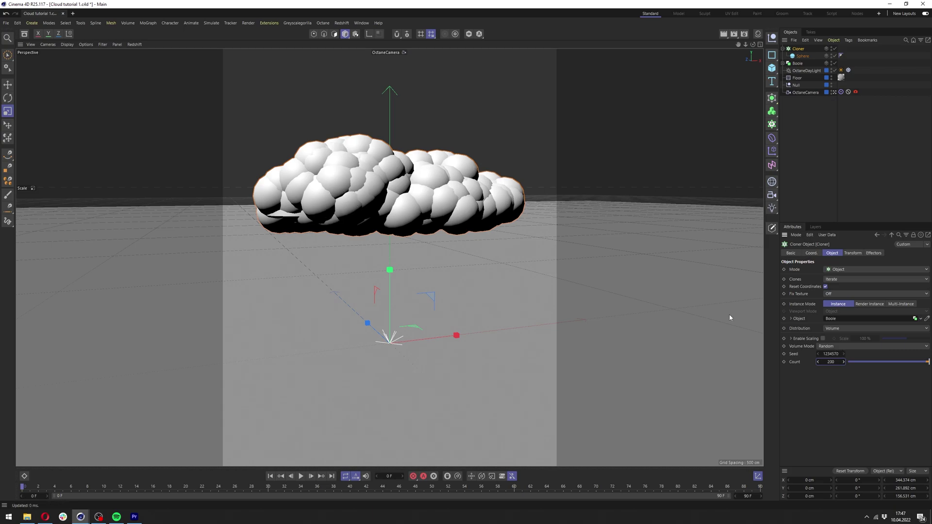
Try Cloner counts of 30 and 300, and settle on a count of 200 with seed 1234573
alt+drag(505, 187, 509, 217)
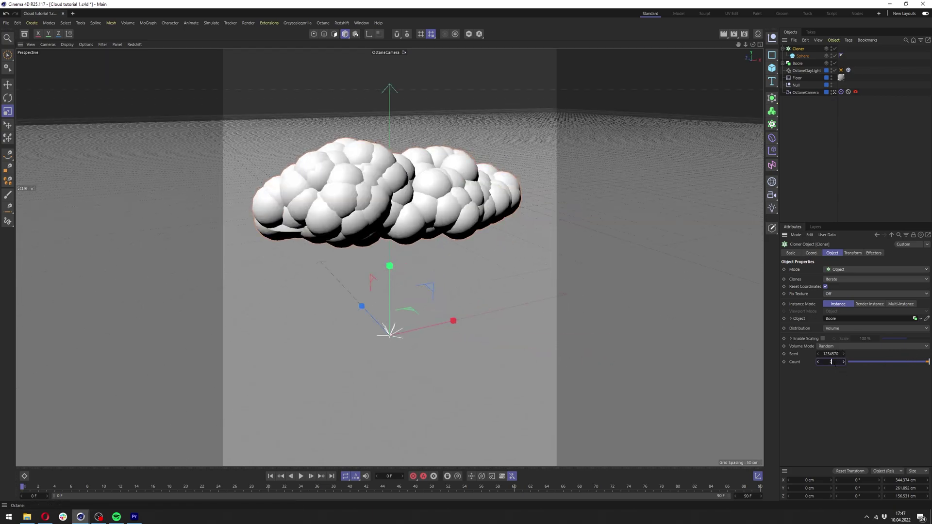
text(30)
key(Return)
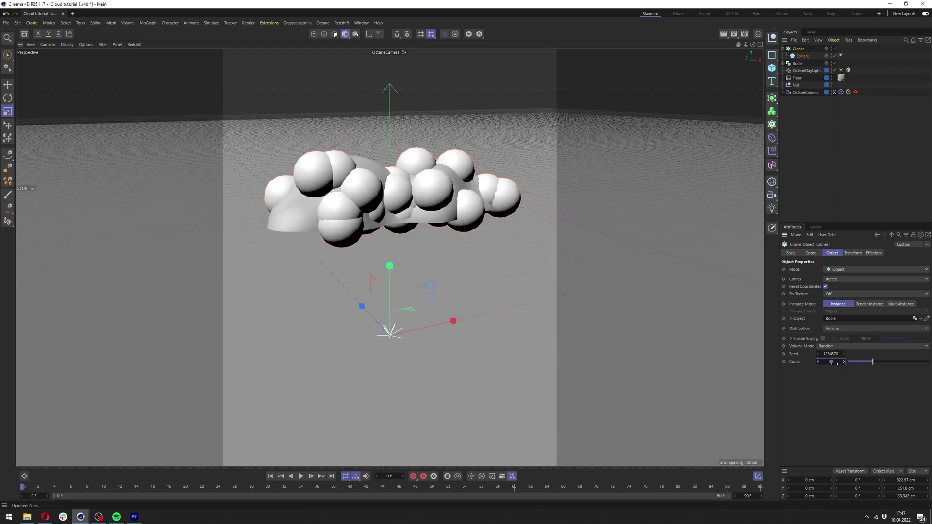
text(0)
key(Return)
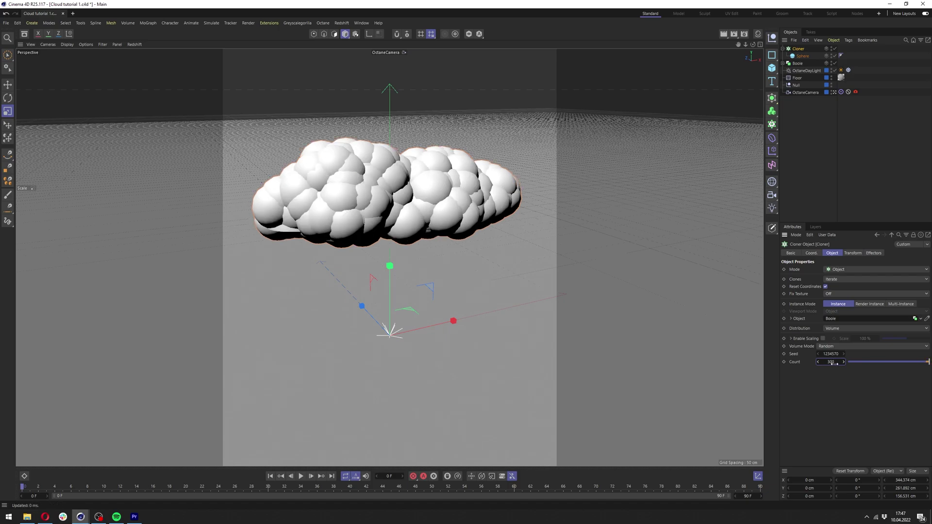
click(803, 56)
drag(497, 98, 417, 135)
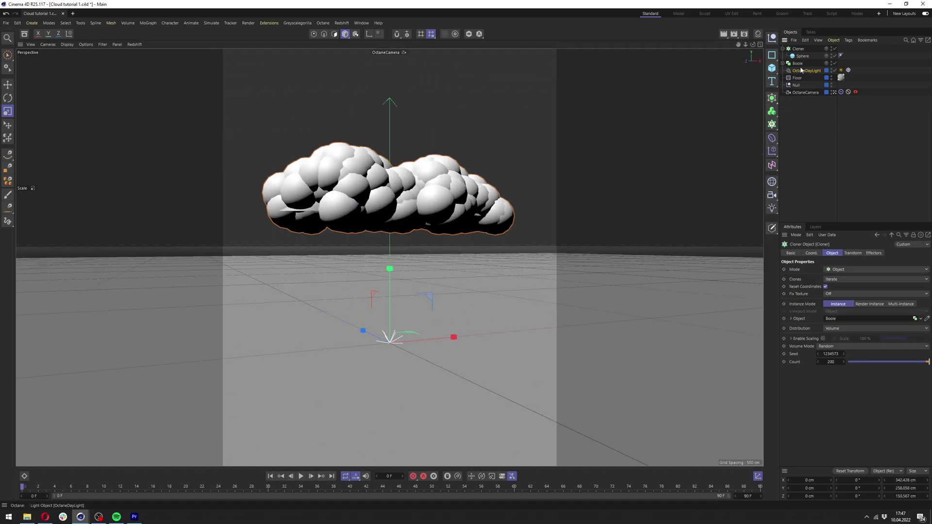
Hide the Boole, add a Volume Builder and place the Cloner with its sphere inside it
click(802, 70)
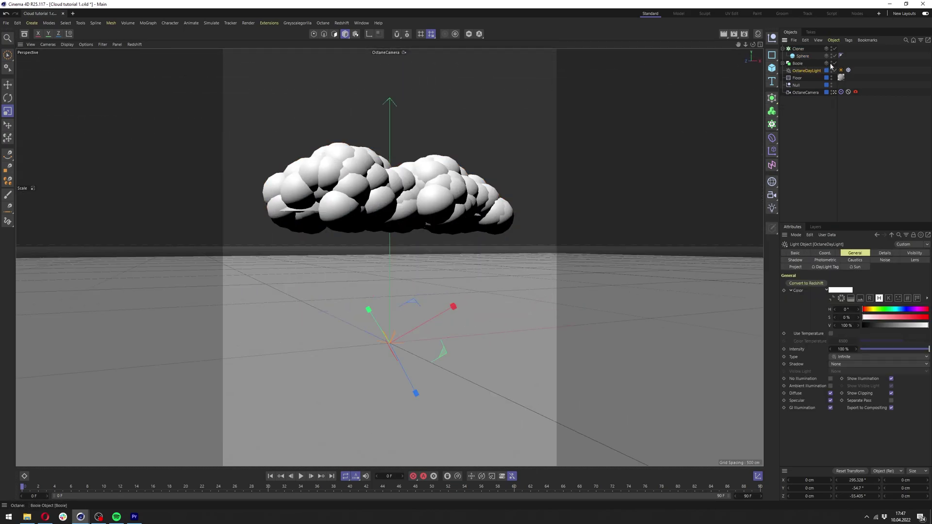
click(798, 49)
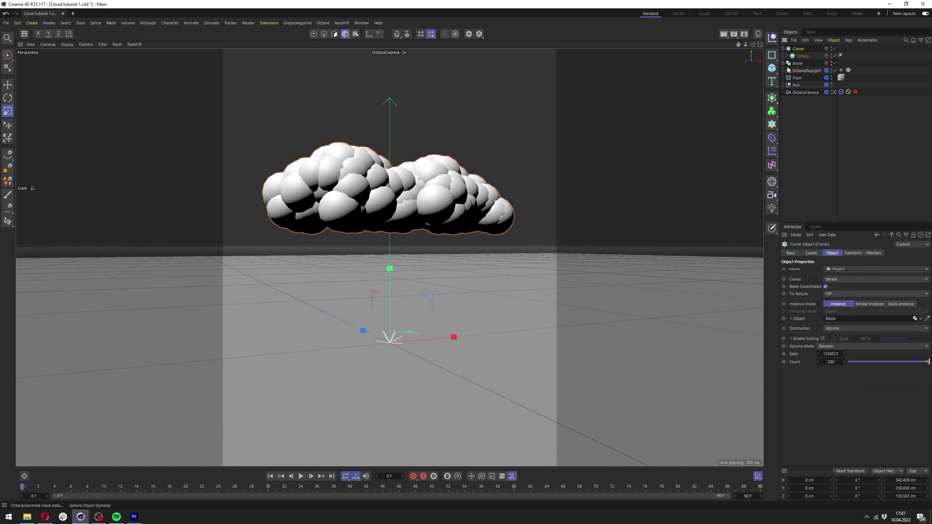
click(772, 112)
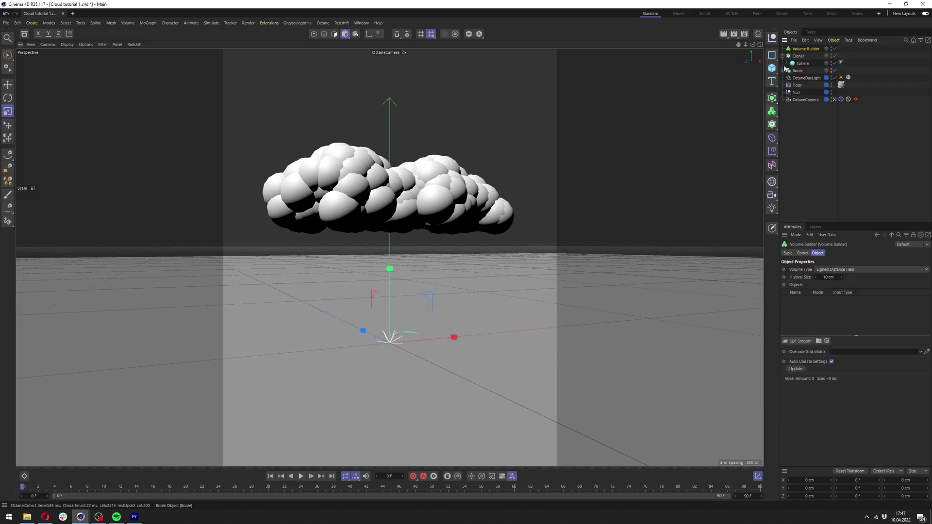
click(793, 57)
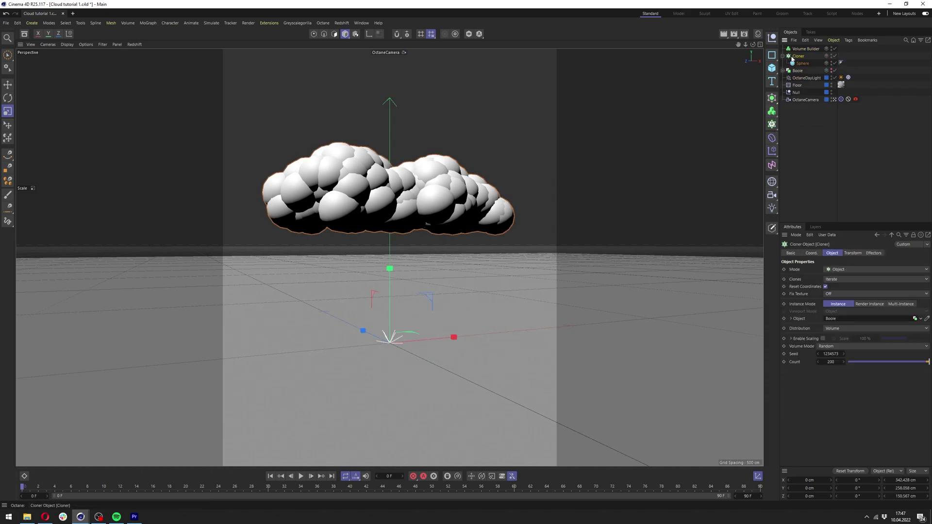
drag(795, 59, 806, 49)
Set the Volume Builder's voxel size to 3 cm
alt+drag(469, 135, 426, 158)
alt+drag(697, 129, 757, 93)
click(798, 50)
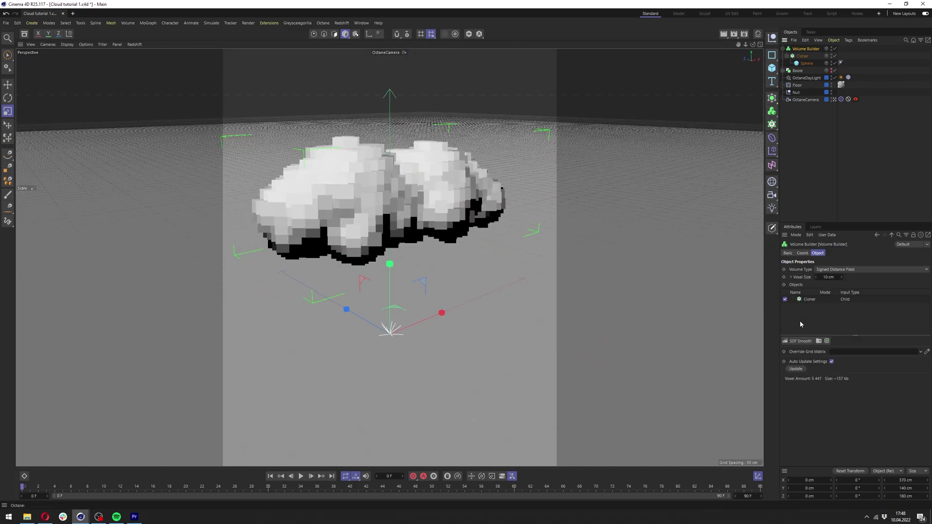
key(Return)
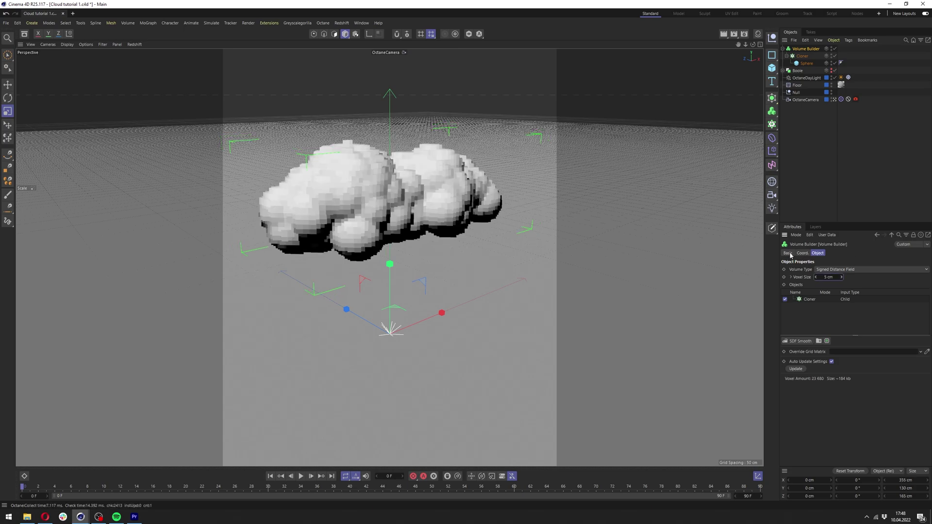
Add an Octane ObjectTag to the Volume Builder and set its particle rendering to Voxel with a 3 cm voxel size
right_click(801, 49)
mouse_move(822, 70)
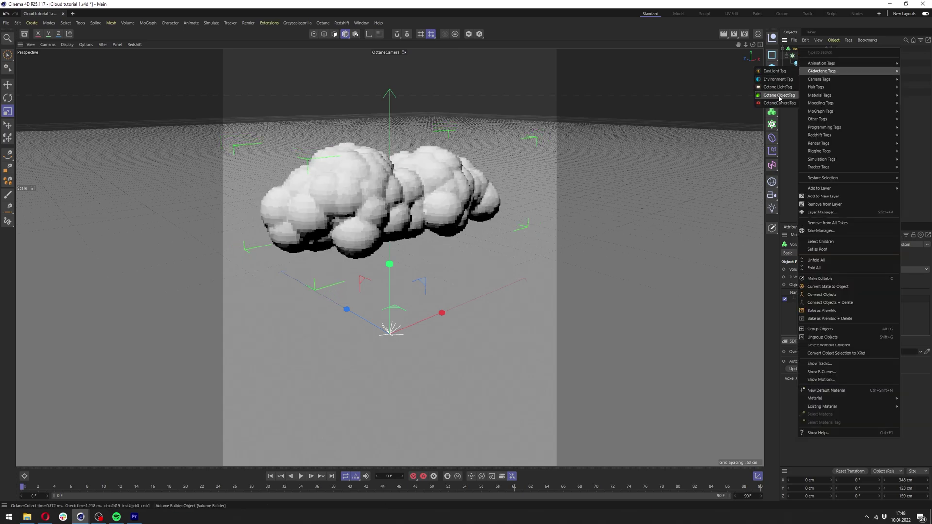
click(778, 95)
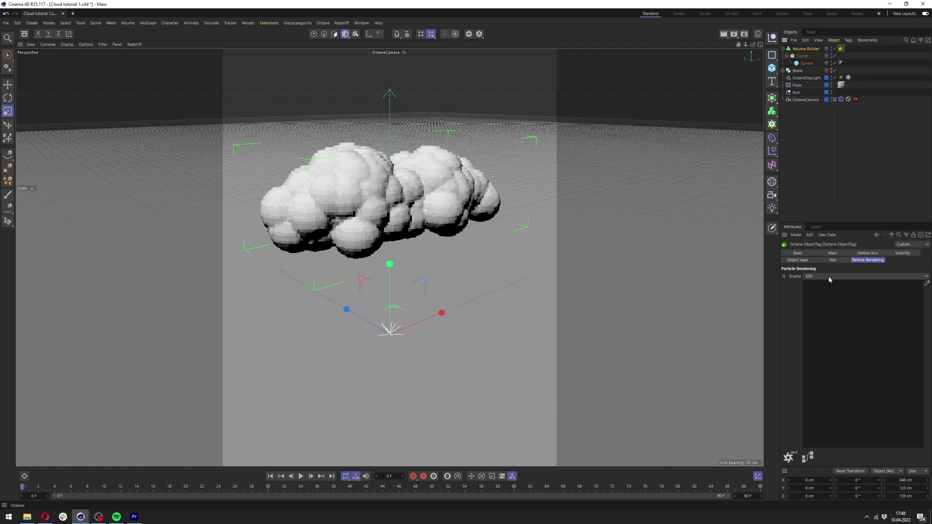
click(807, 276)
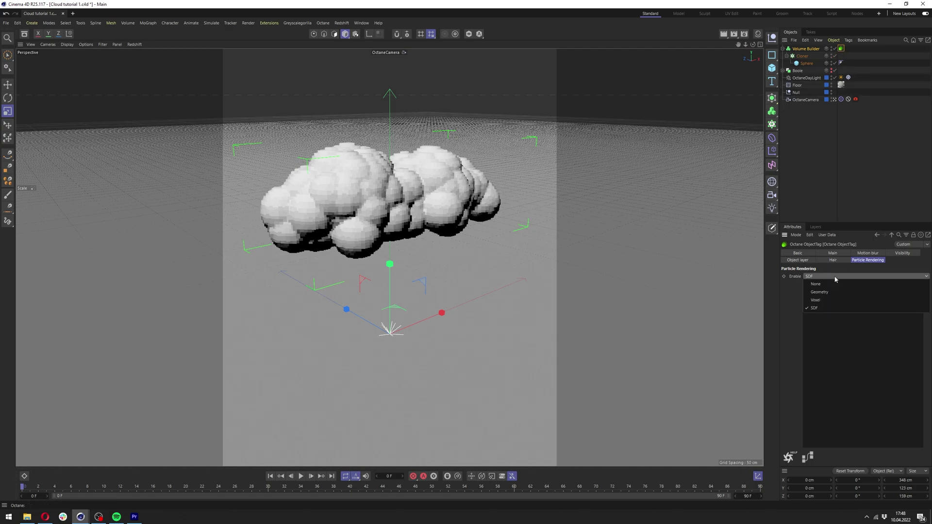
click(816, 302)
click(817, 50)
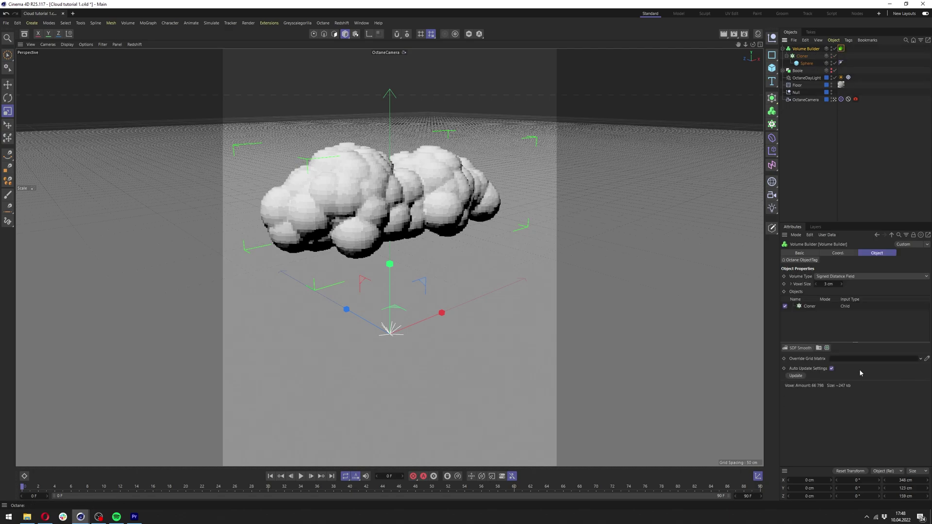
click(841, 48)
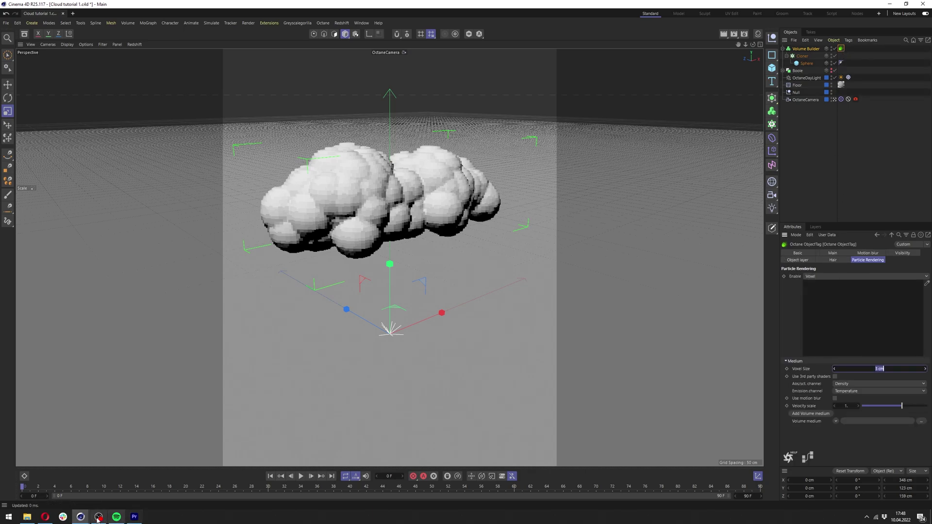
Bring up the Octane Live Viewer render of the cloud and move its window clear of the object settings
click(81, 517)
click(124, 491)
click(124, 490)
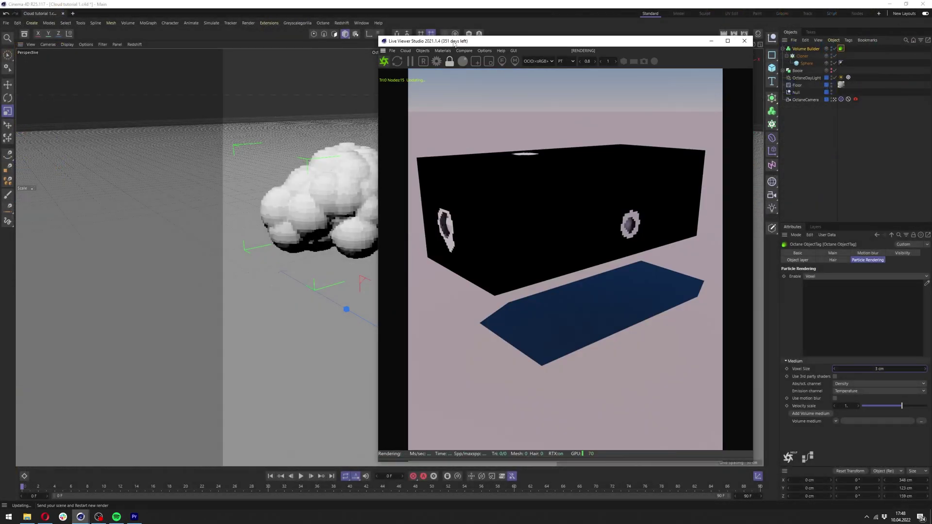
drag(446, 44, 91, 46)
Change the Volume Builder's volume type to Fog
click(806, 48)
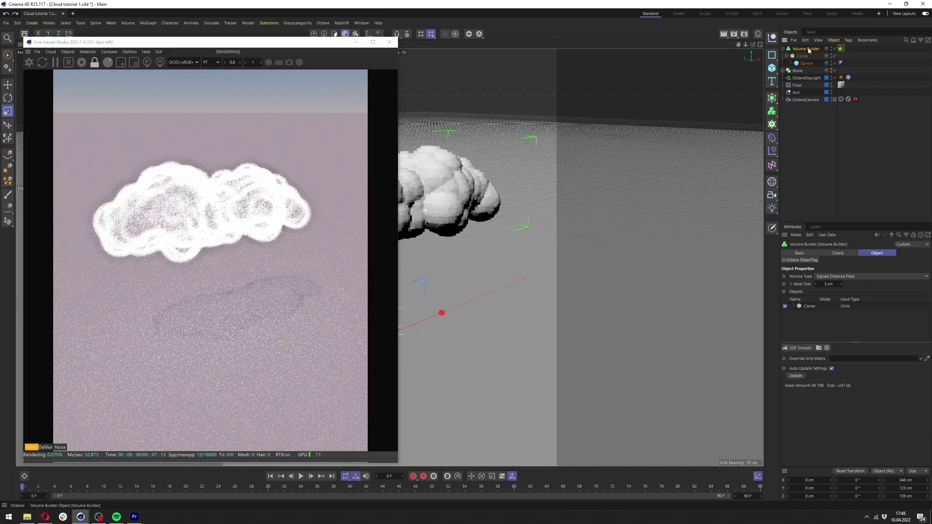
click(826, 277)
click(825, 292)
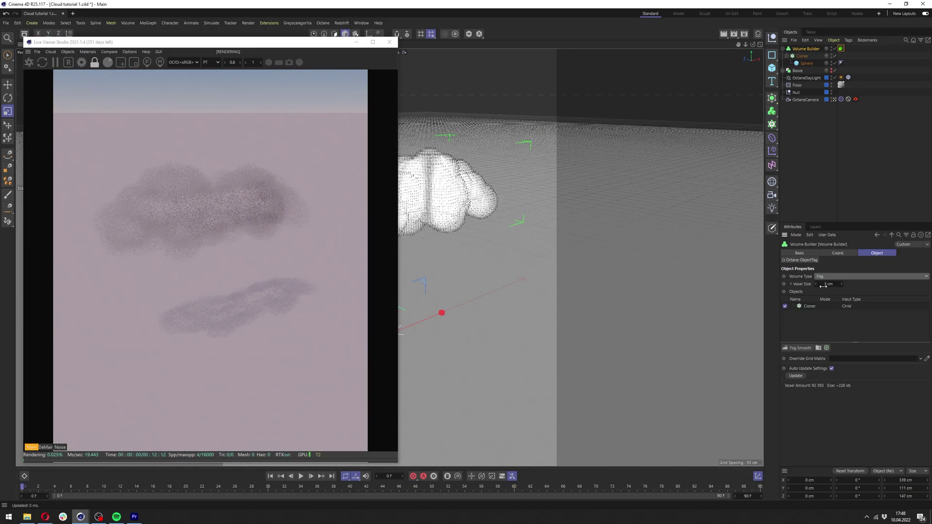
Add a Volume Medium to the cloud's Octane ObjectTag and set its absorption color to full white in the Node Editor
click(840, 49)
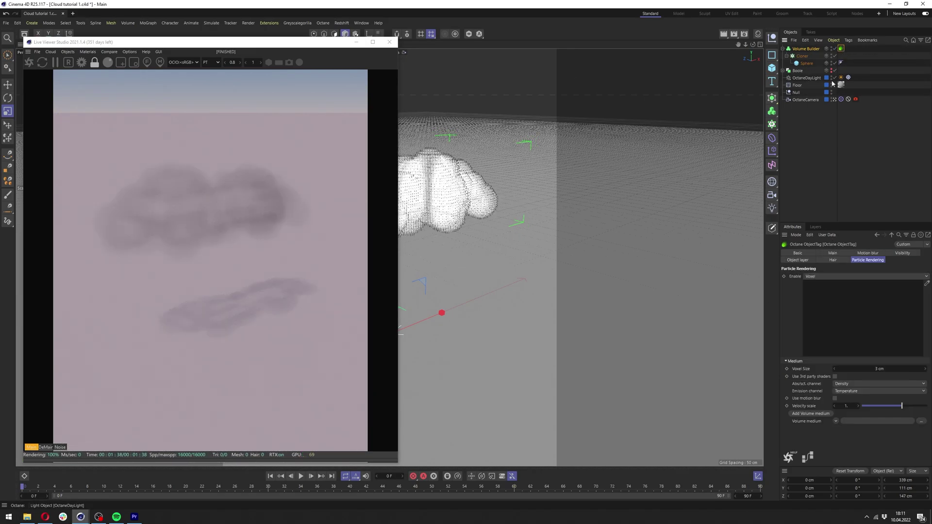
click(810, 413)
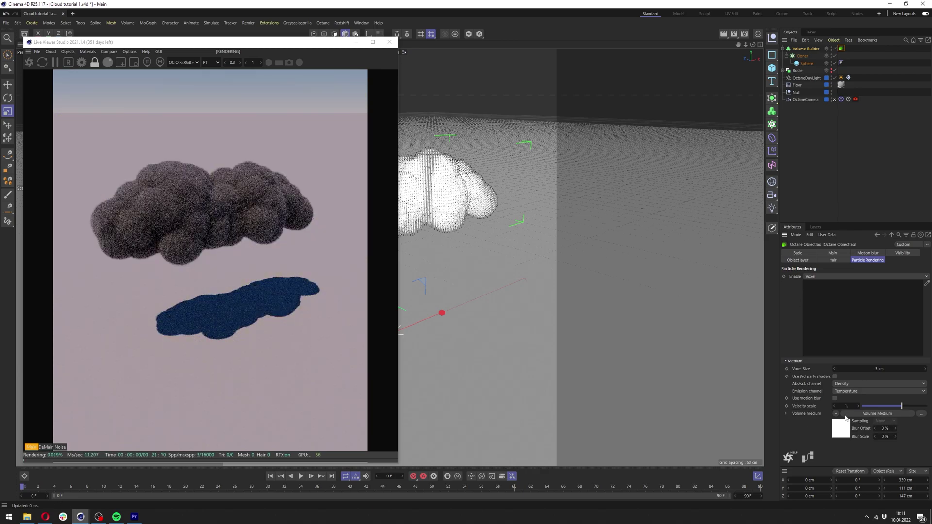
click(807, 457)
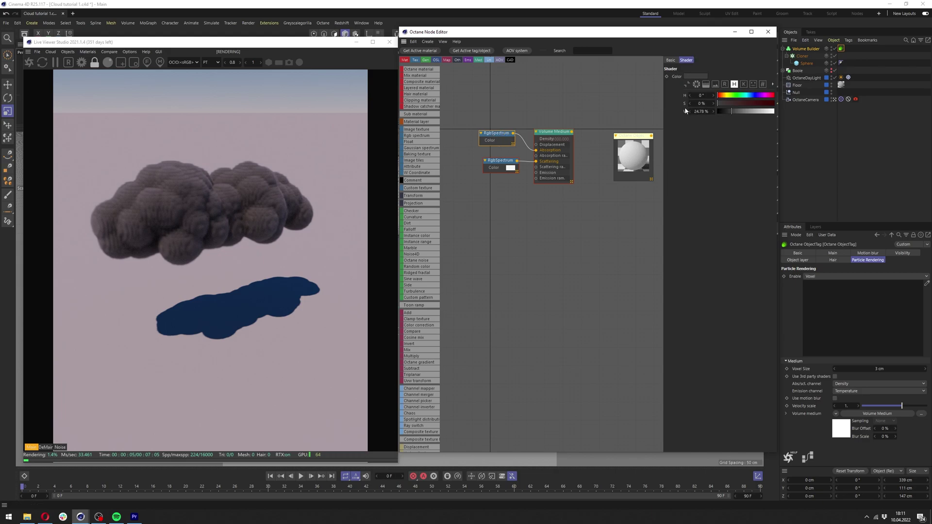
drag(491, 141, 496, 144)
drag(778, 119, 776, 113)
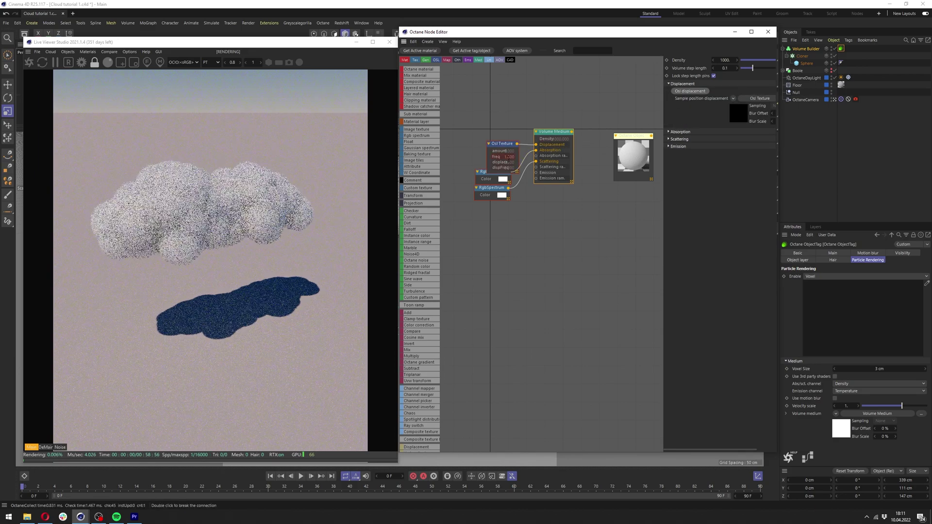
Move the displacement's OSL Texture node clear of the others and set its amount to 3, freq to 5 and displacement to 0.1
drag(503, 144, 491, 106)
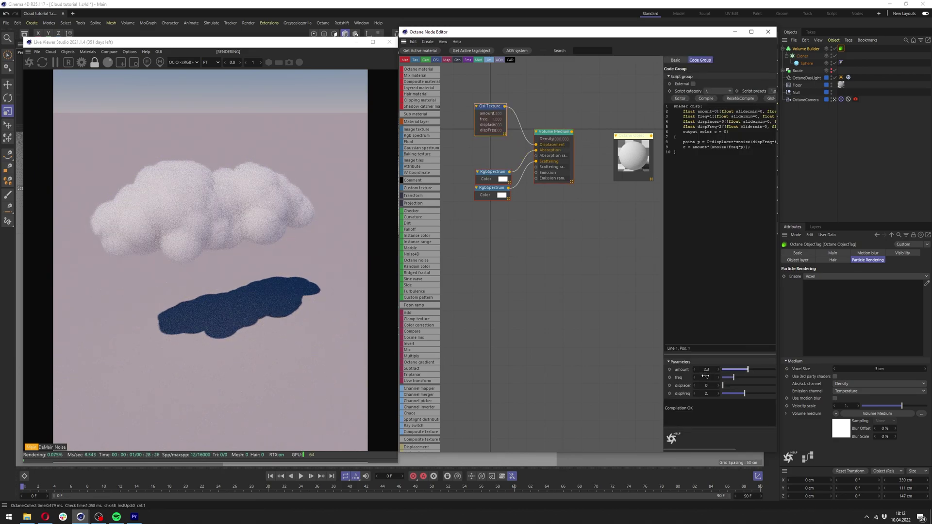
double_click(708, 370)
text(10.)
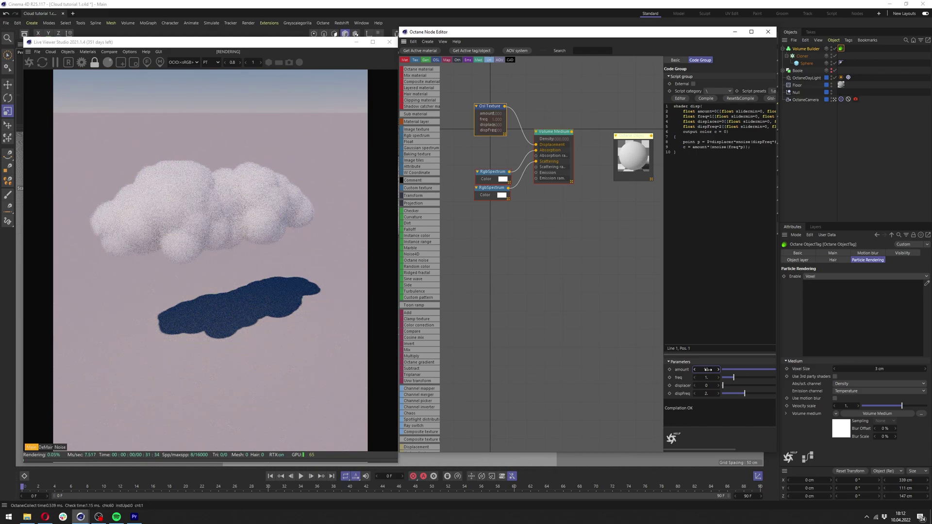
key(Return)
text(2)
key(Return)
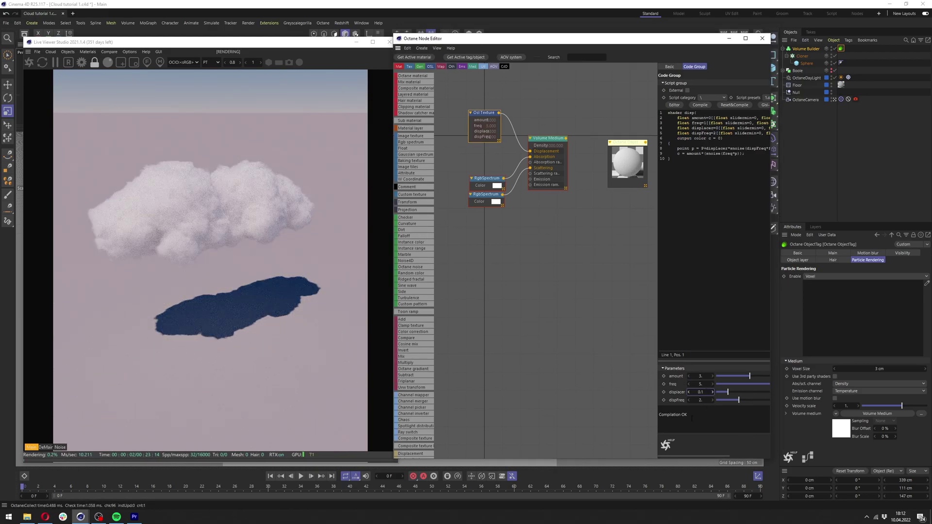
Examine the displaced cloud in the Live Viewer from different camera angles, with the node windows arranged beside it
drag(574, 47, 846, 89)
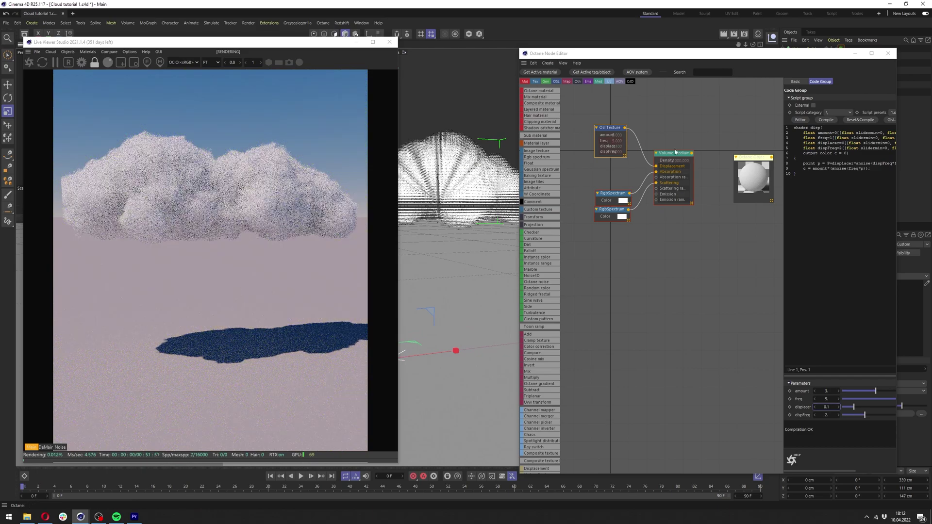
drag(671, 154, 672, 142)
alt+drag(473, 173, 436, 186)
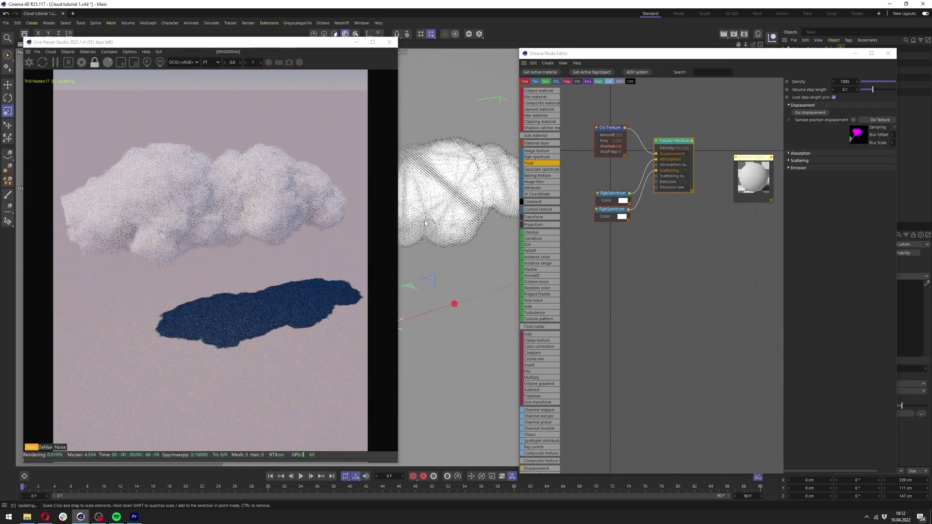
drag(680, 58, 559, 46)
mouse_move(774, 211)
mouse_down()
mouse_move(750, 211)
mouse_move(760, 212)
mouse_up()
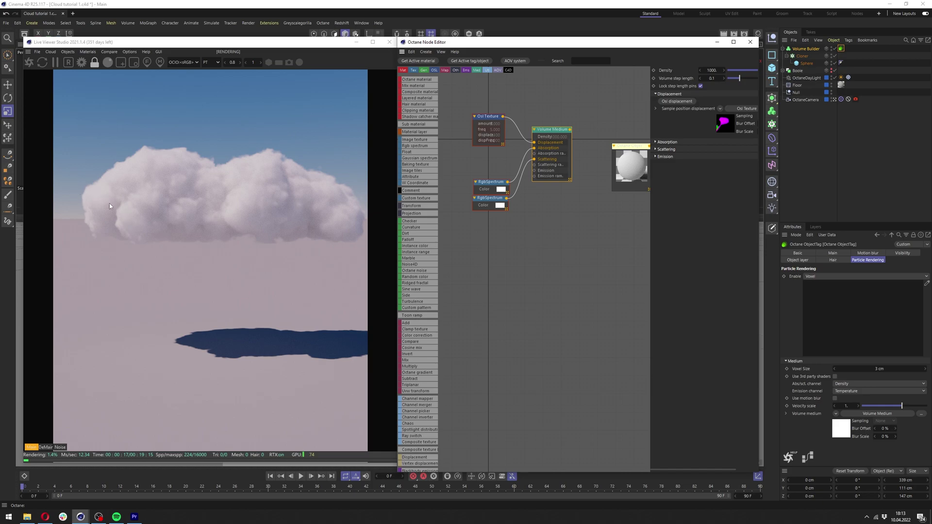
Close the Node Editor and move the Live Viewer lower to free up the viewport
drag(495, 51, 633, 70)
drag(571, 67, 500, 50)
click(759, 42)
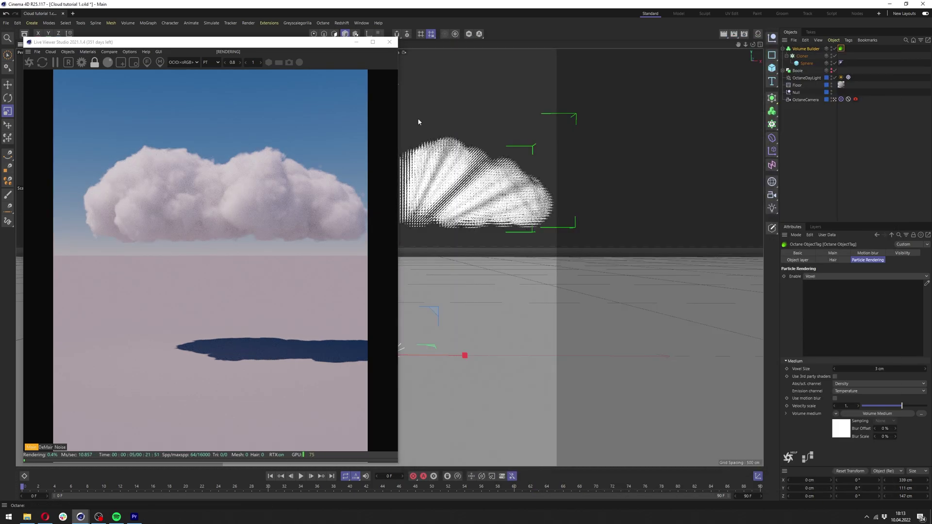
drag(246, 45, 235, 110)
Duplicate the cloud's Volume Builder together with its Boole
shift+click(797, 71)
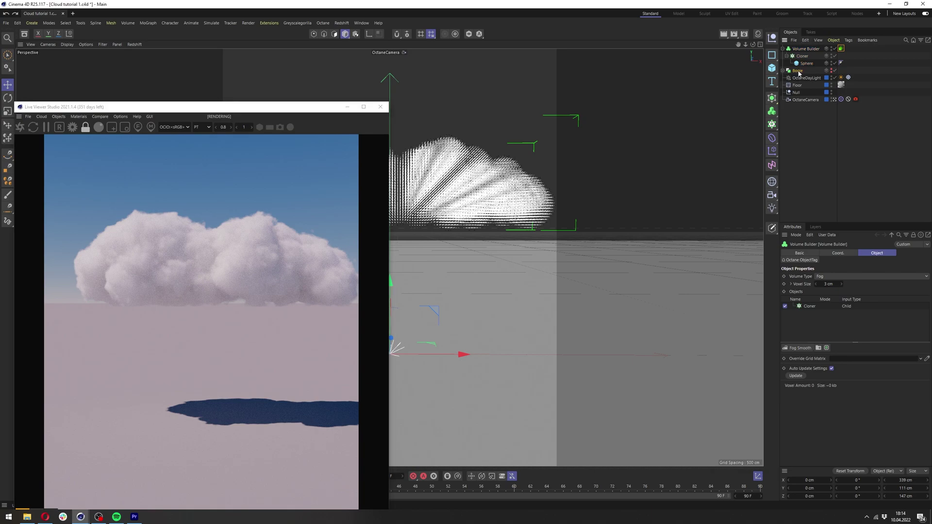
key(ctrl+c)
key(ctrl+v)
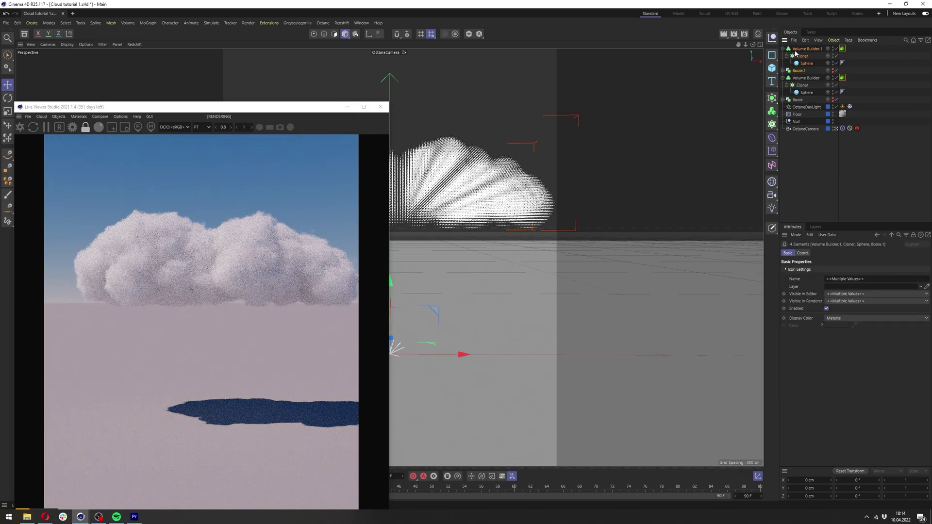
Add a Null and group the duplicated Volume Builder and Boole under it
click(797, 72)
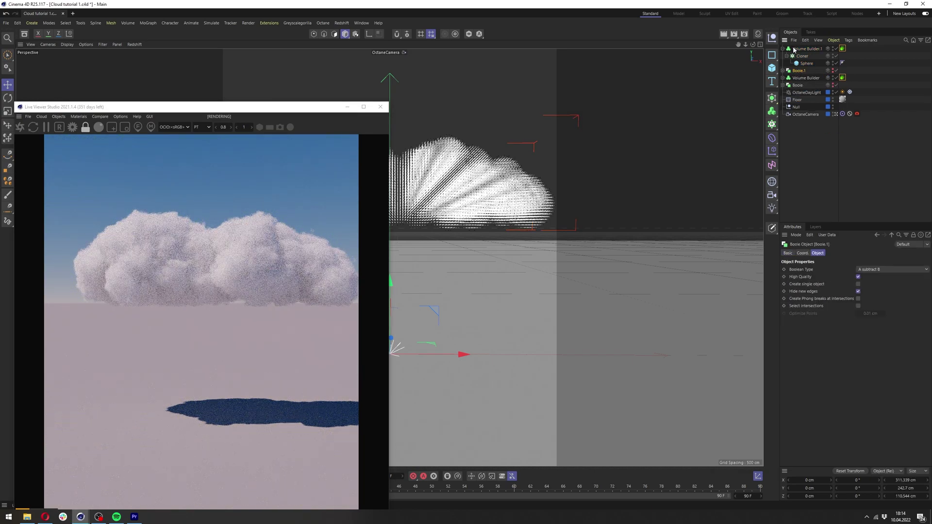
click(772, 38)
click(795, 55)
shift+click(798, 78)
drag(801, 57, 799, 49)
Link the duplicated cloud's Cloner to Boole.1 as its distribution object
click(806, 62)
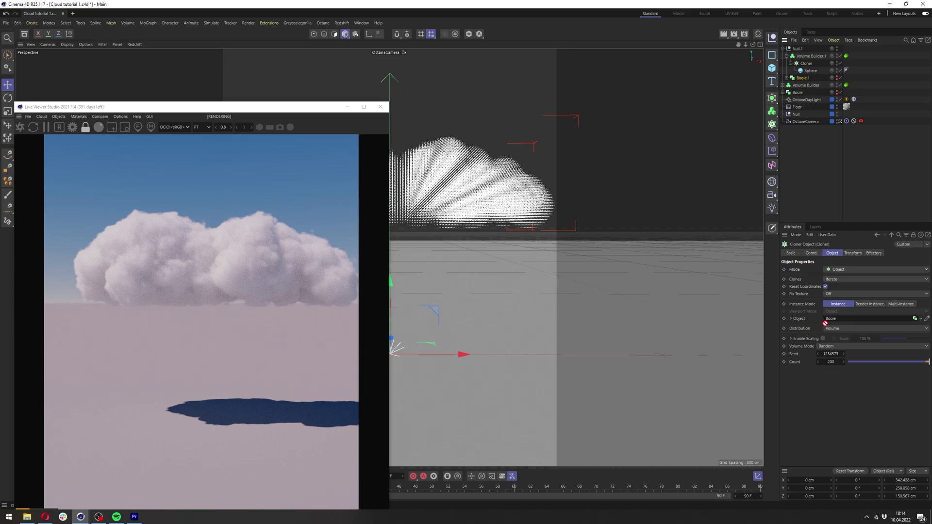
click(783, 48)
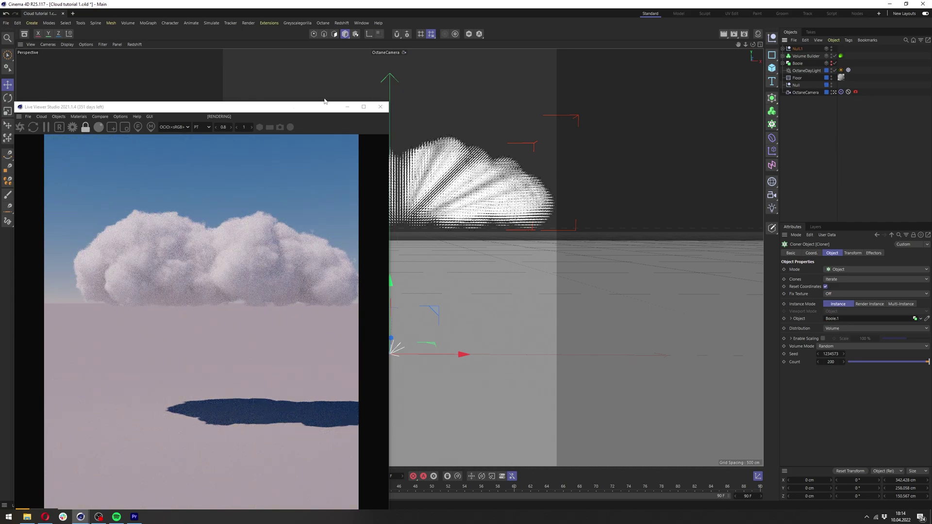
Raise the duplicated cloud's Null about 150 cm above the original cloud and bring the Live Viewer fully into view
drag(325, 101, 268, 226)
click(390, 289)
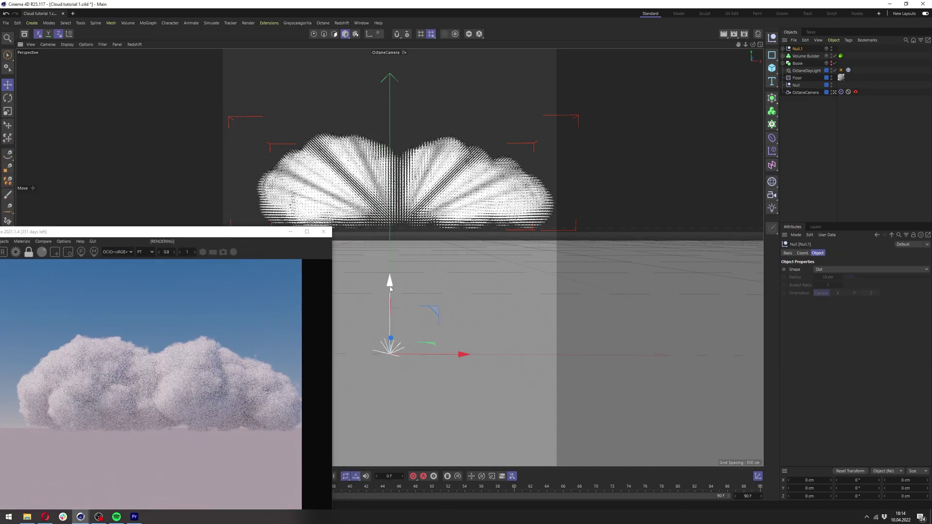
drag(390, 288, 399, 160)
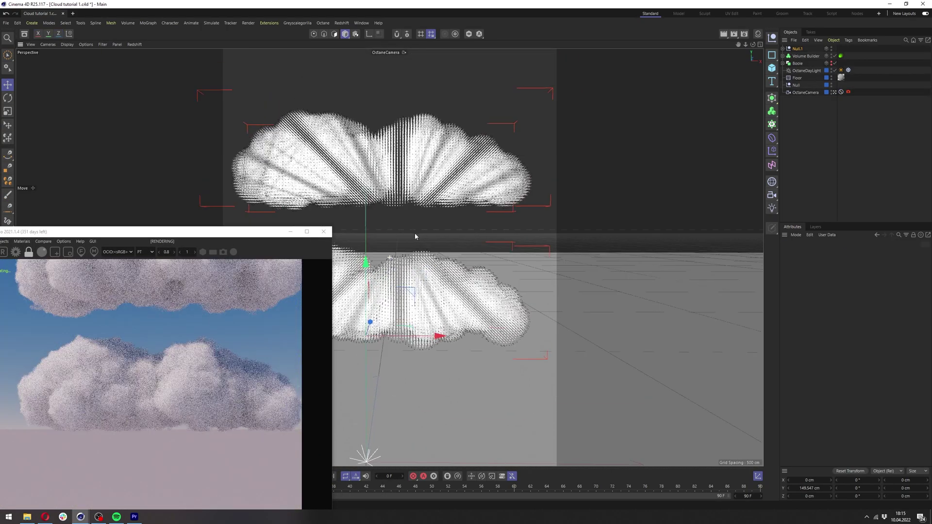
alt+drag(414, 233, 417, 235)
drag(223, 232, 797, 52)
drag(796, 52, 590, 40)
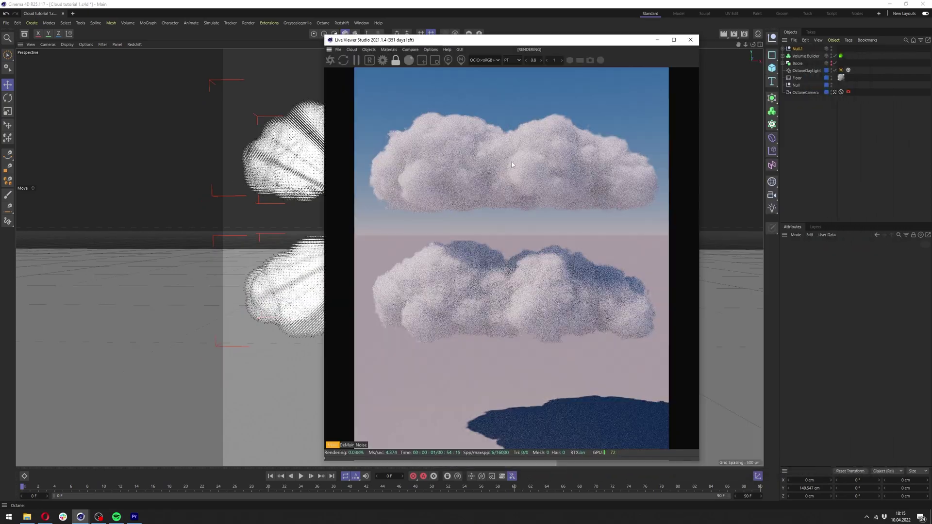
Delete the Cloner with its sphere from Volume Builder.1 and nest Boole.1 directly in that Volume Builder
click(783, 49)
click(806, 64)
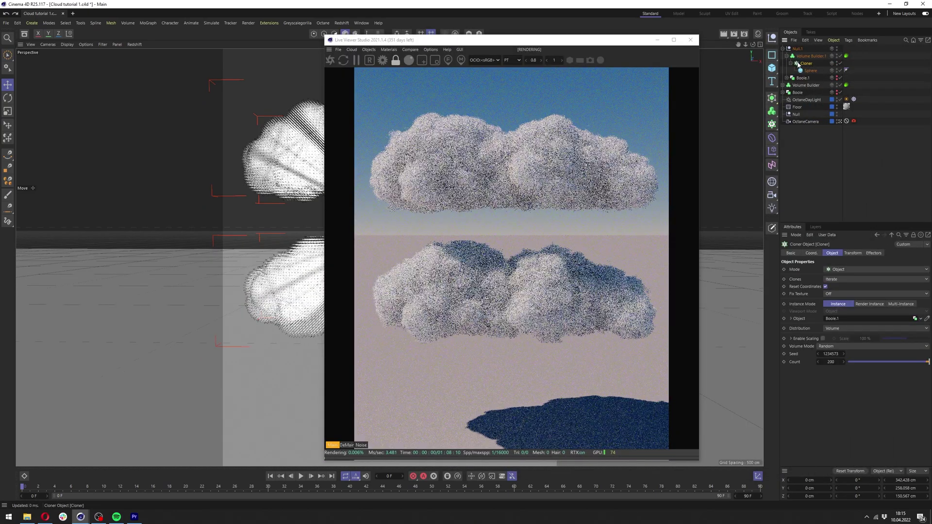
key(Delete)
click(817, 65)
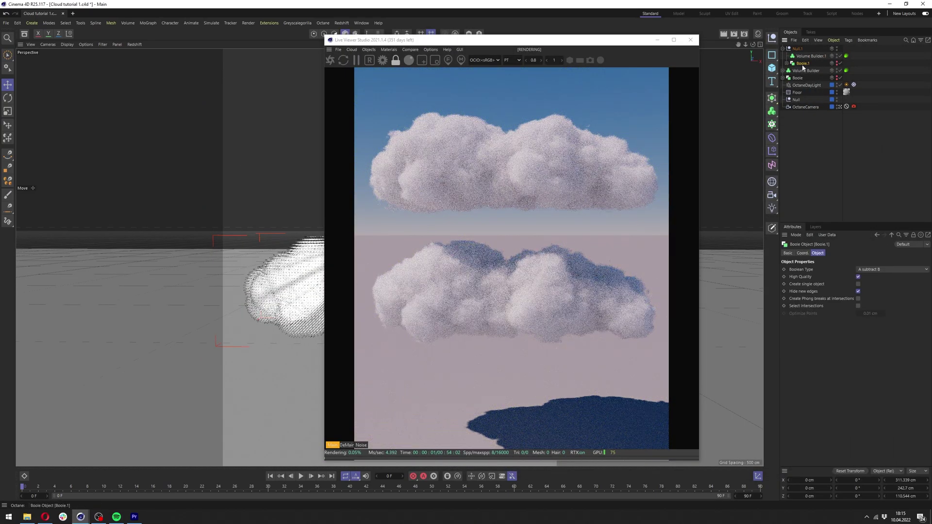
click(837, 65)
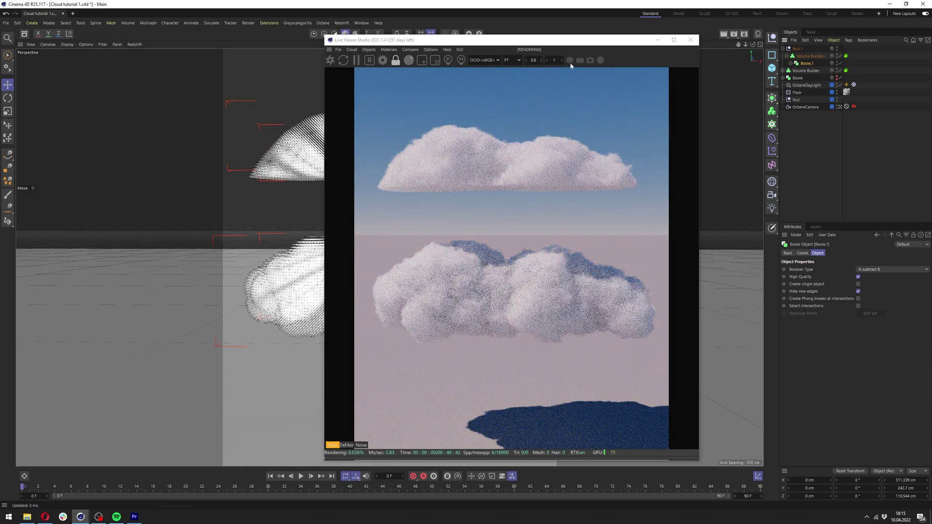
Compare the cloud built directly from the Boole with the cloned-sphere cloud in the Live Viewer from several camera angles
drag(548, 41, 676, 53)
alt+drag(323, 181, 340, 186)
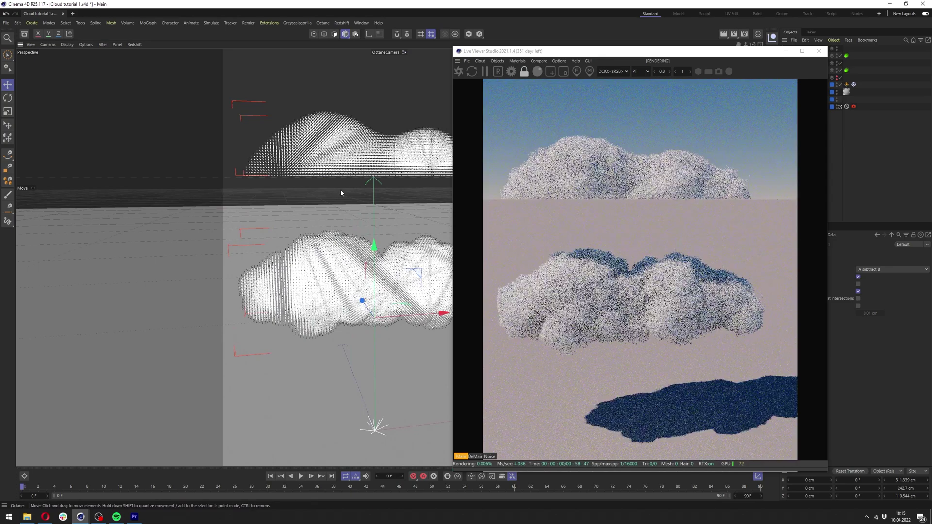
alt+middle_drag(341, 190, 357, 228)
alt+drag(357, 228, 334, 229)
alt+middle_drag(334, 229, 433, 234)
alt+drag(354, 234, 340, 236)
alt+middle_drag(340, 236, 394, 235)
drag(613, 55, 552, 49)
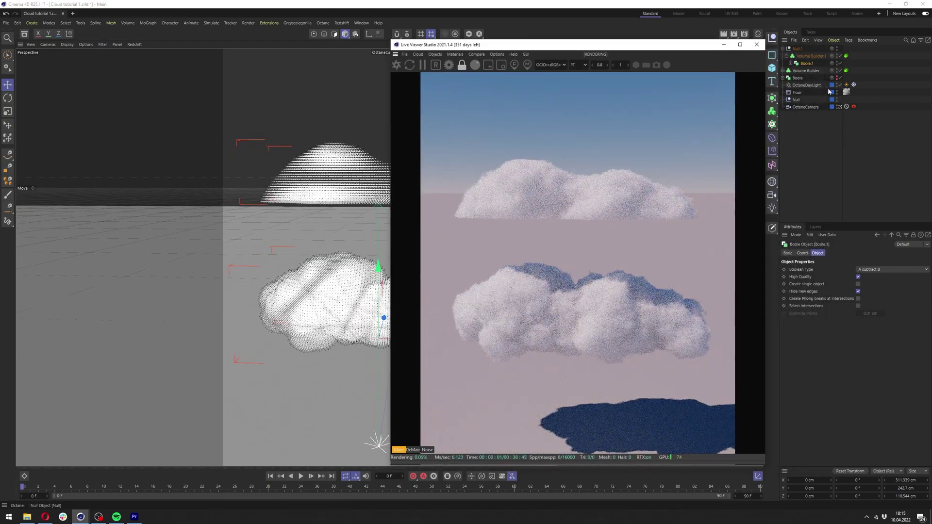
click(783, 71)
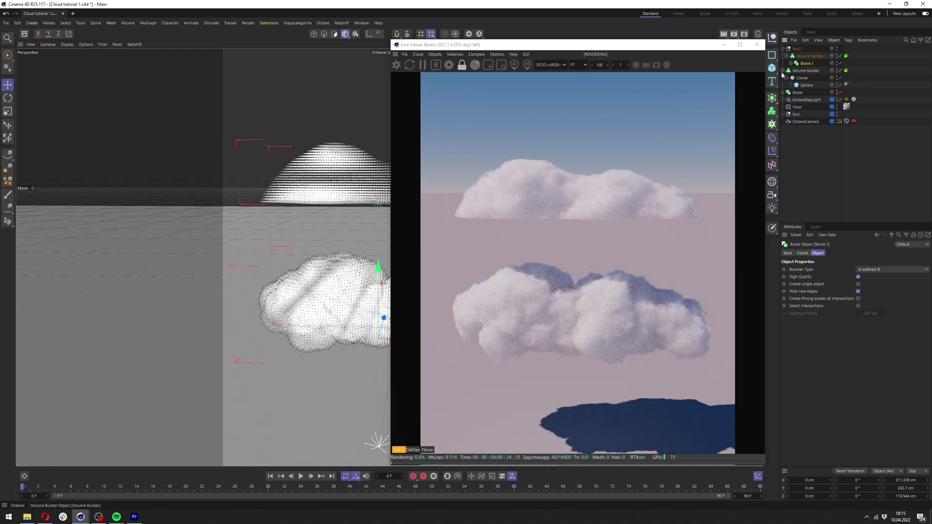
click(784, 70)
drag(533, 46, 605, 54)
alt+drag(416, 191, 416, 253)
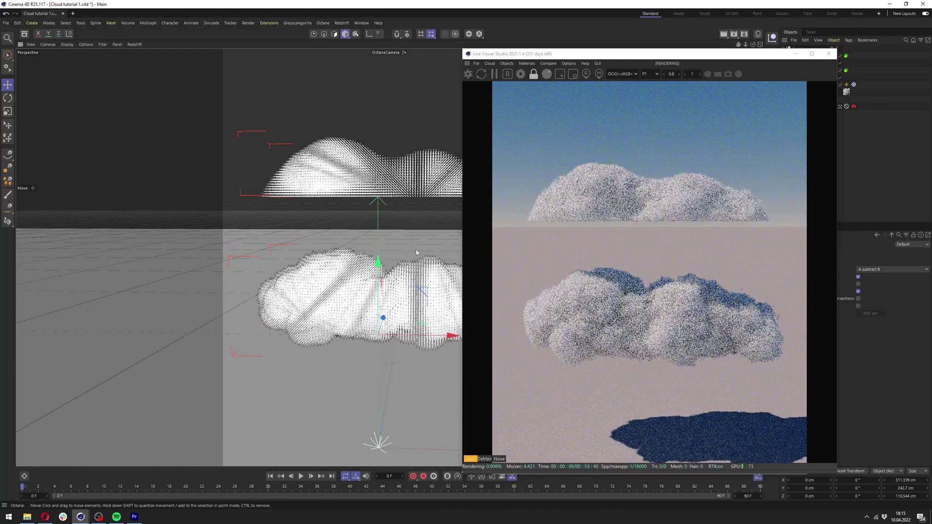
alt+drag(372, 295, 427, 262)
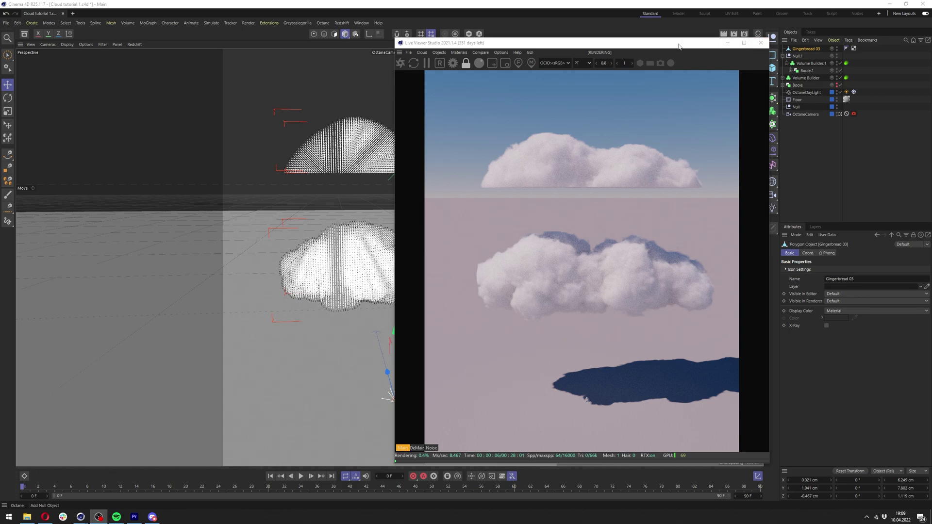
Remove the duplicated cloud group and put Gingerbread 03 in the remaining Volume Builder in place of the Cloner
drag(709, 45, 664, 43)
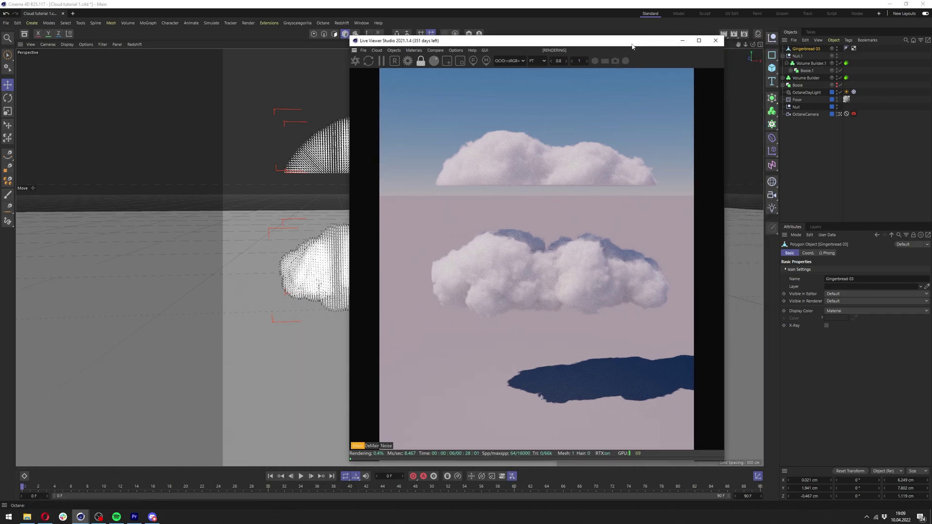
click(799, 75)
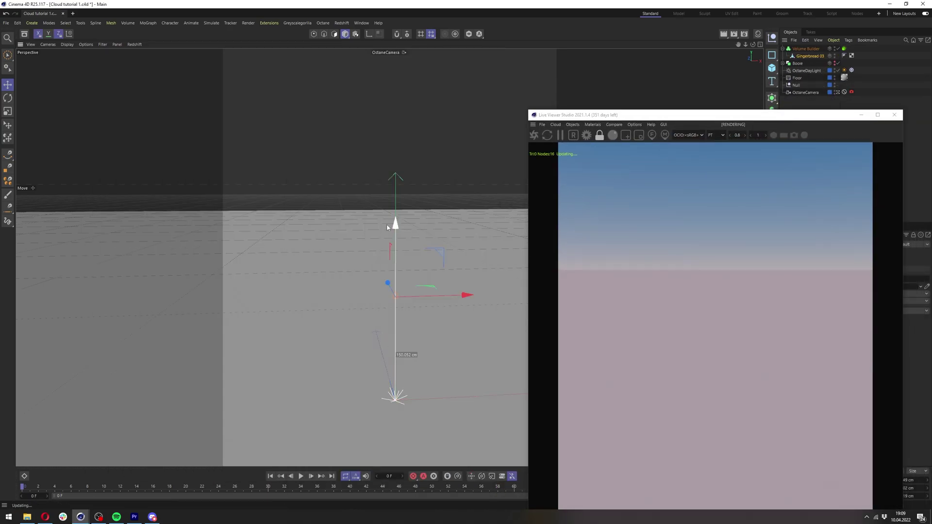
Move Gingerbread 03 to about X -205 cm, Y 152 cm and place a copy outside the Volume Builder at about X 196 cm
drag(319, 272, 395, 127)
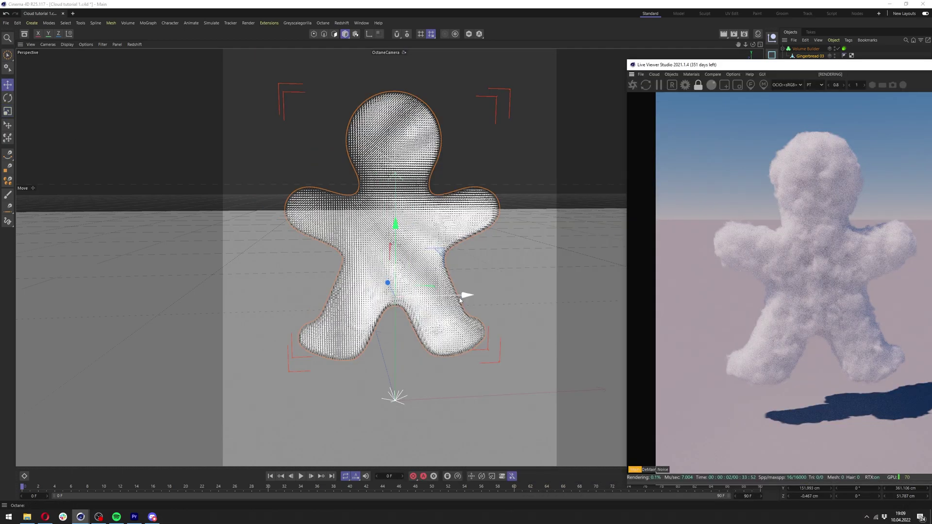
drag(461, 299, 316, 299)
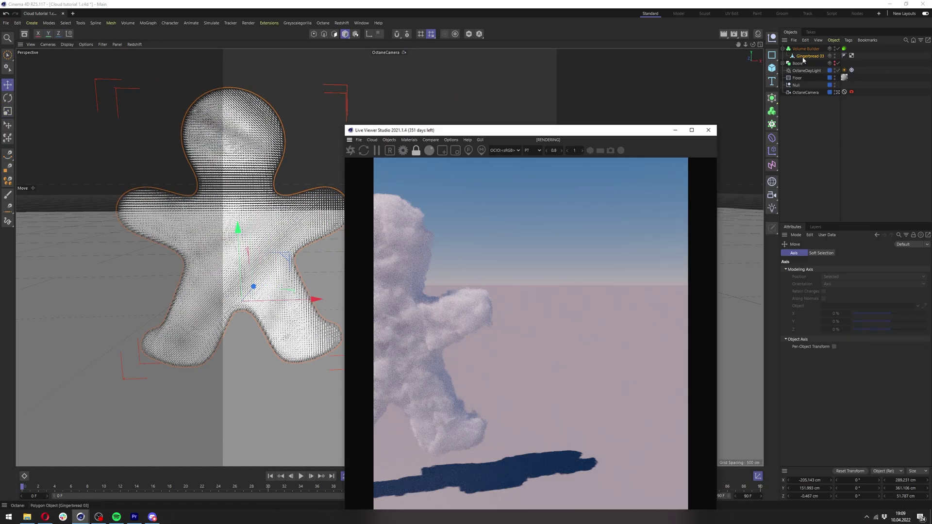
ctrl+drag(804, 60, 808, 131)
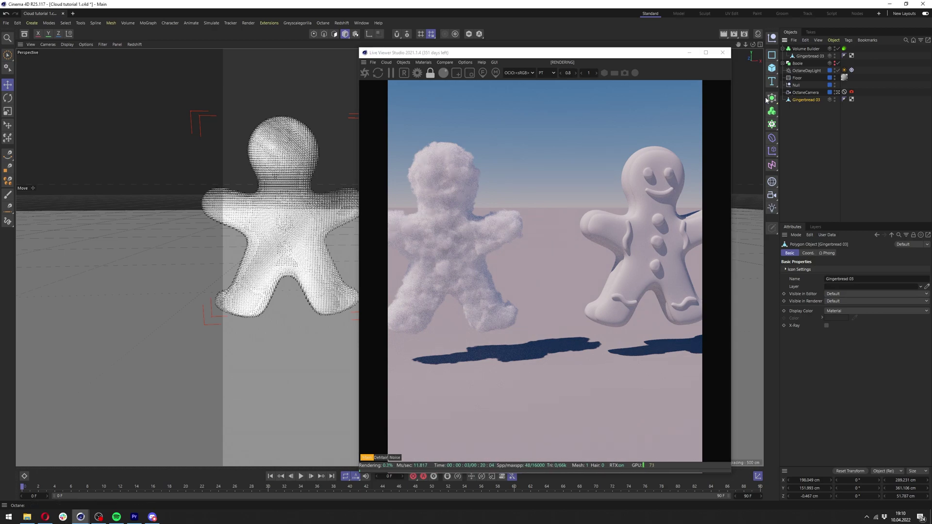
Add a Cloner and a Sphere, and move the sphere onto the gingerbread copy at about X 202 cm, Y 229 cm
click(769, 125)
click(772, 68)
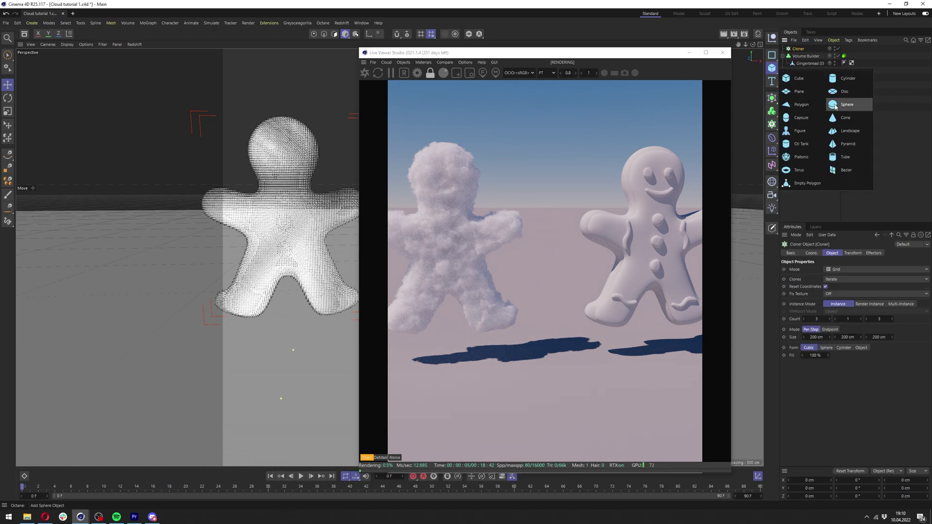
click(799, 97)
drag(658, 57, 174, 56)
drag(403, 335, 454, 279)
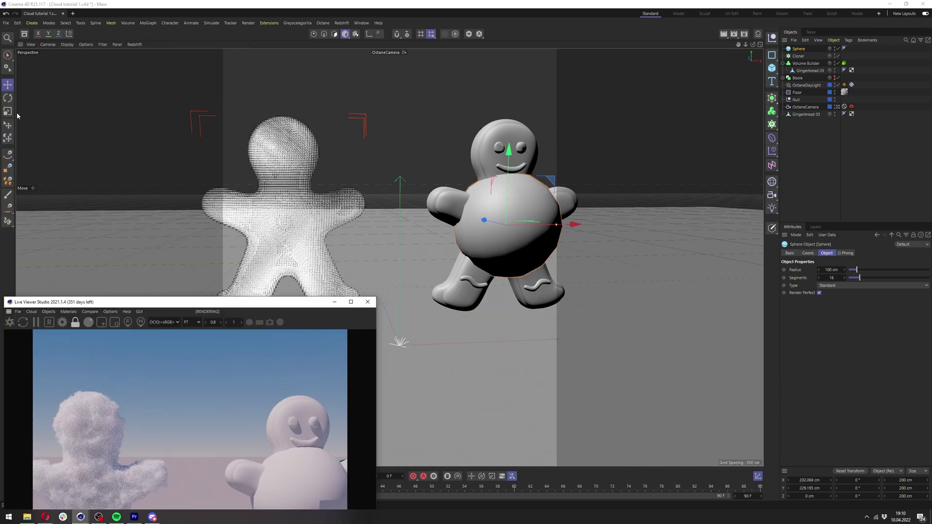
Scale the sphere down to a radius of about 26 cm and nest it under the Cloner
click(7, 112)
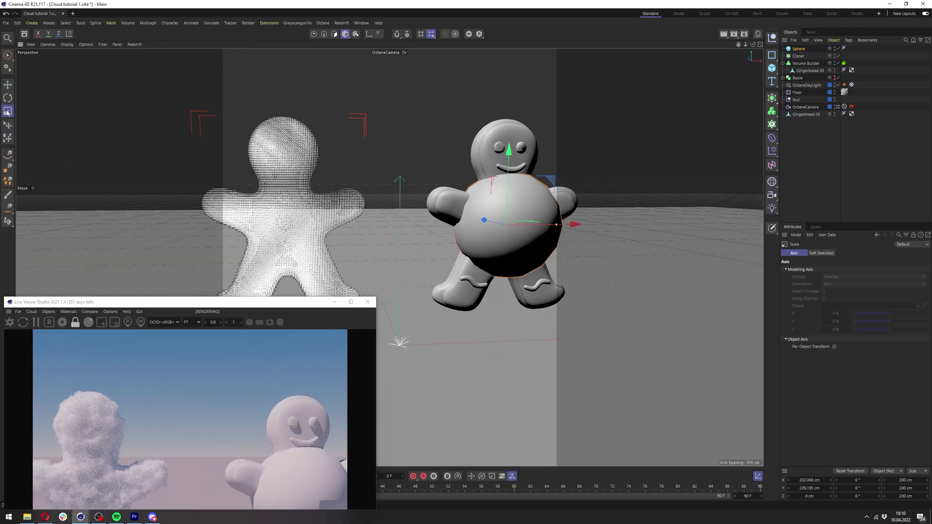
click(797, 50)
drag(537, 121, 413, 202)
key(e)
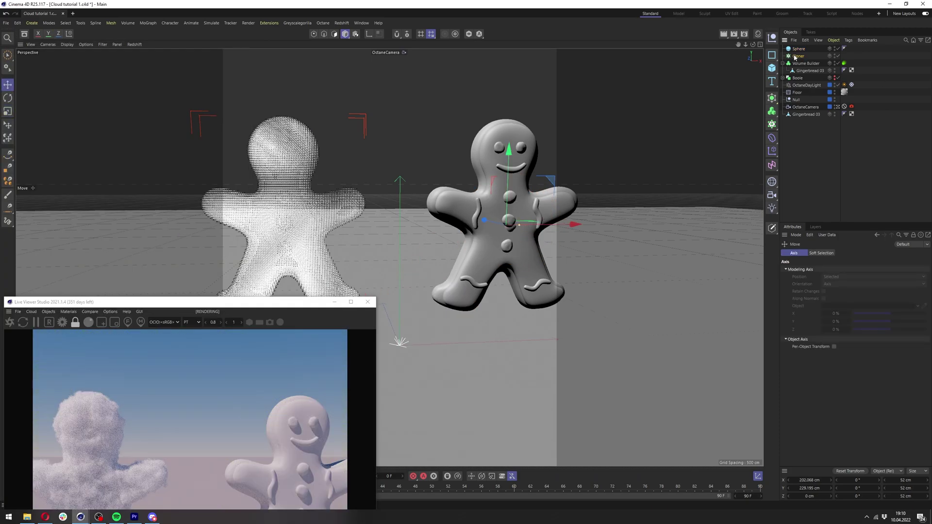
drag(793, 48, 799, 57)
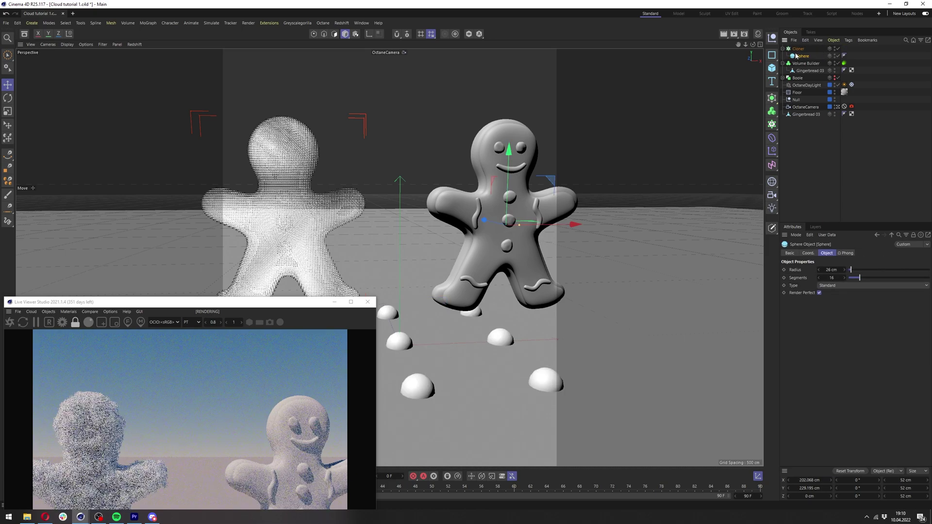
Set the Cloner's mode to Object and link the separate Gingerbread 03 copy as its object
click(798, 49)
click(845, 270)
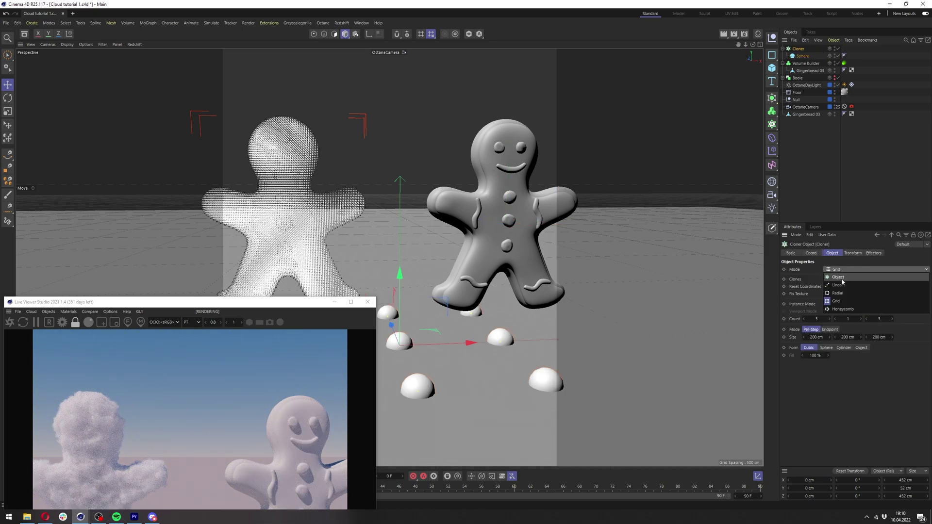
click(839, 278)
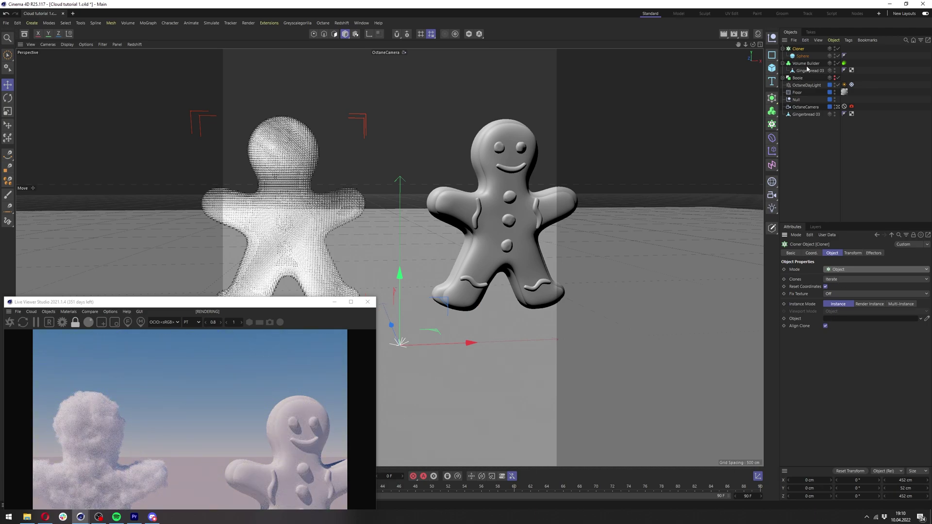
click(800, 115)
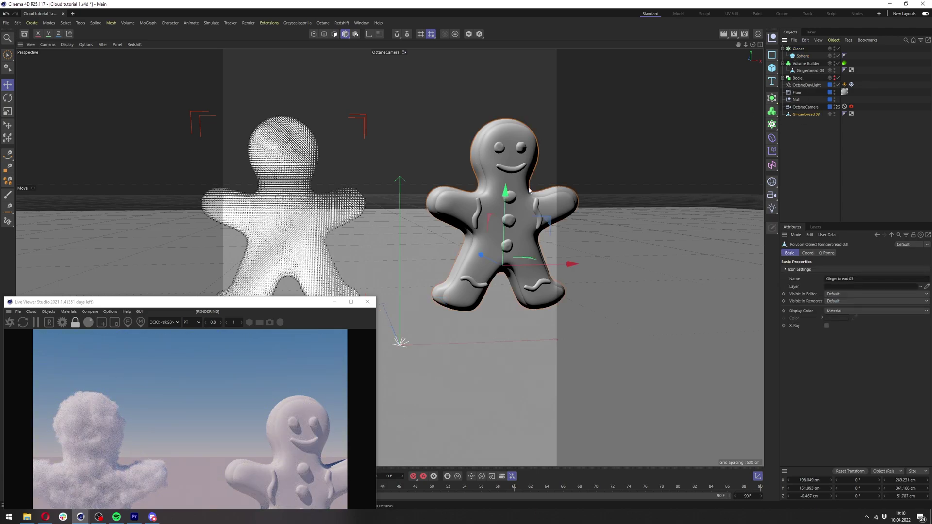
click(796, 48)
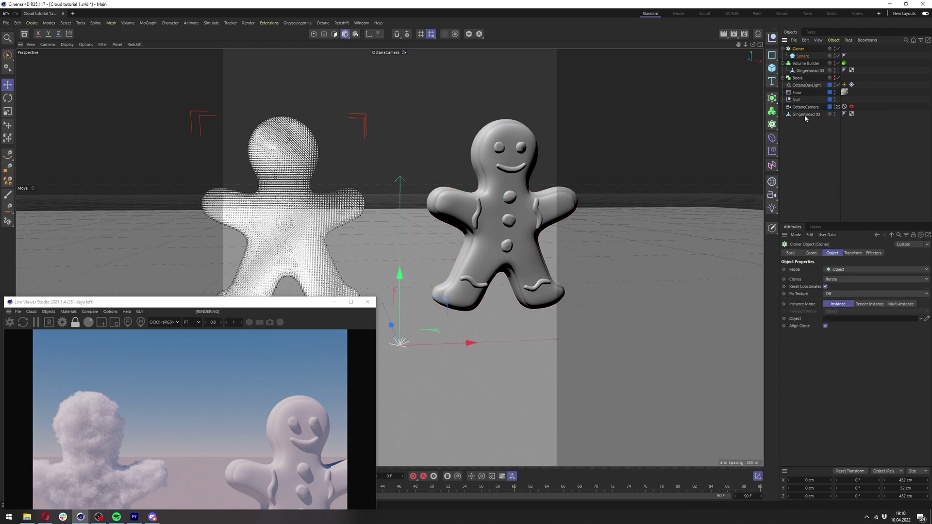
drag(834, 324, 836, 320)
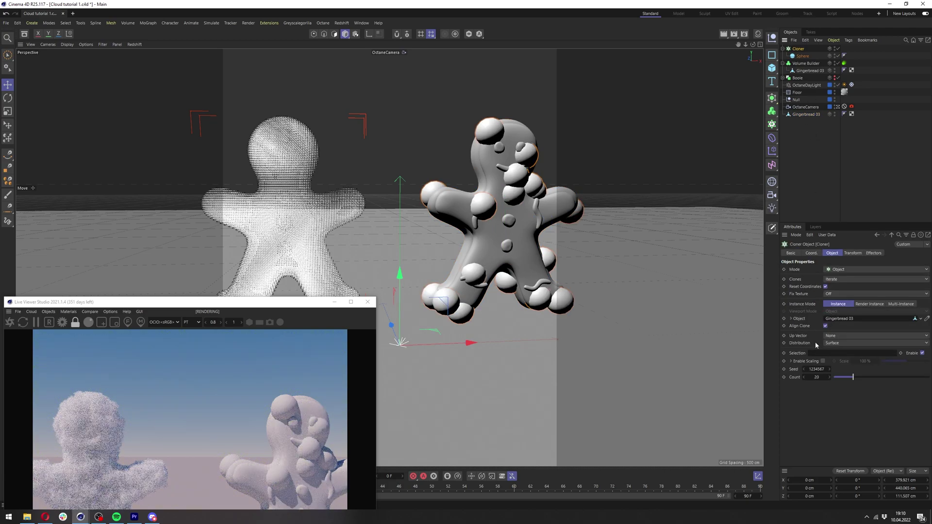
Set the Cloner's distribution to Volume with a count of 500
click(832, 344)
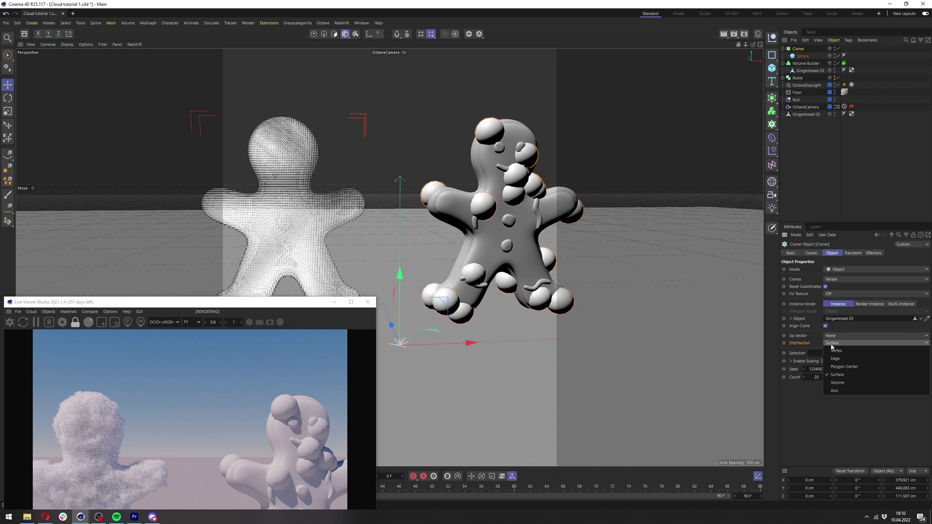
click(842, 380)
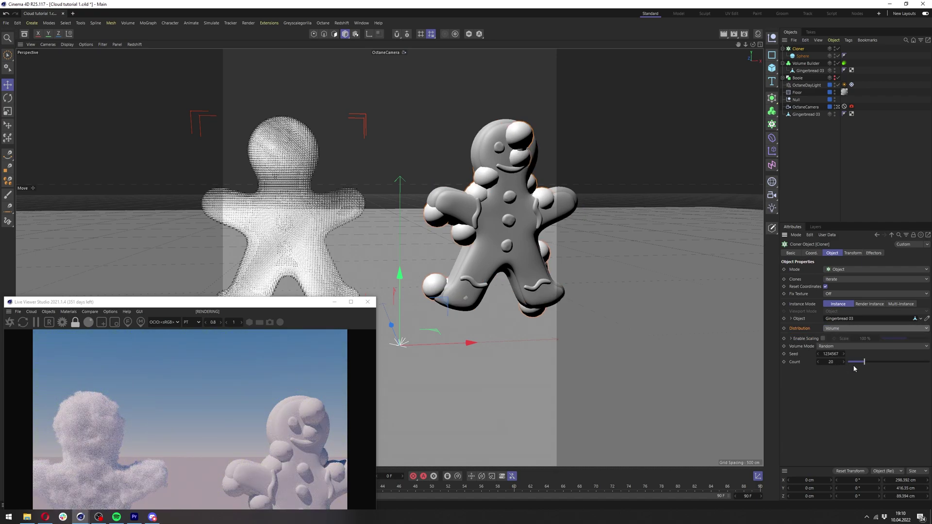
click(830, 362)
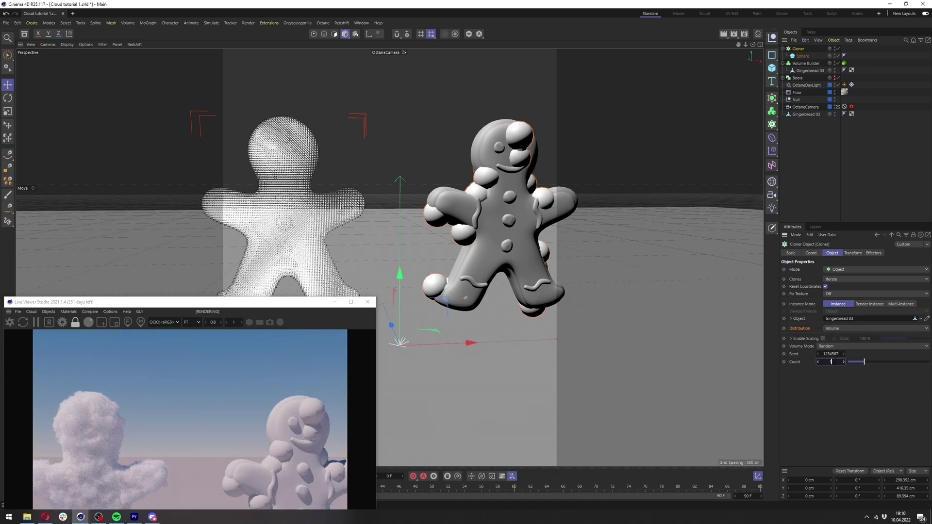
key(Return)
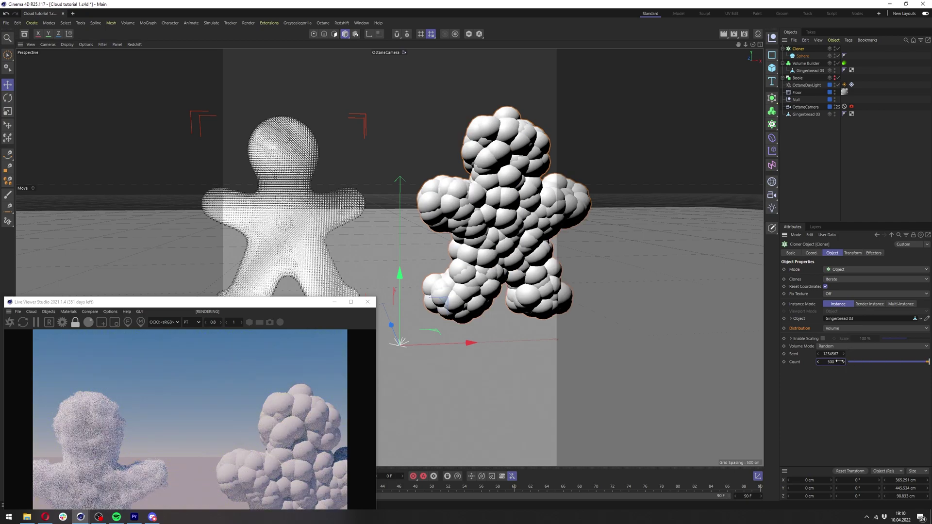
Scale the cloned sphere down to a diameter of about 42.6 cm
click(802, 56)
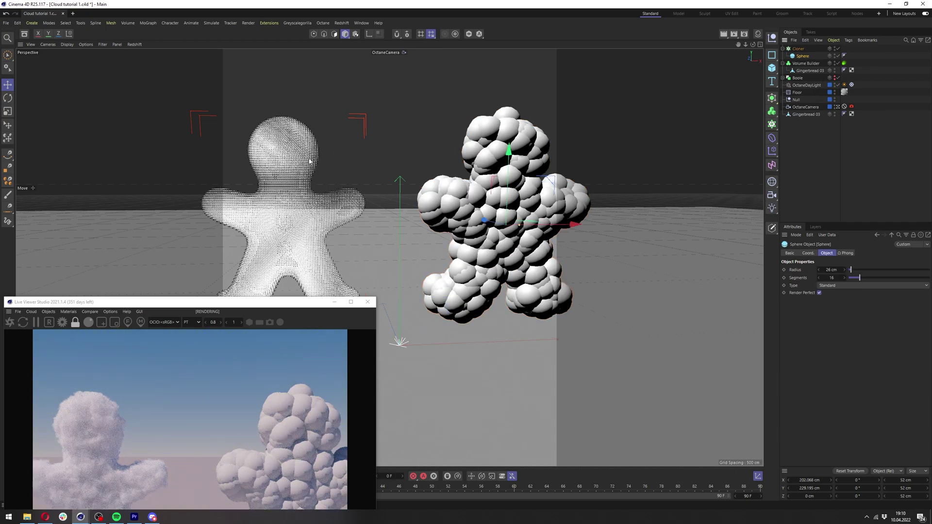
key(t)
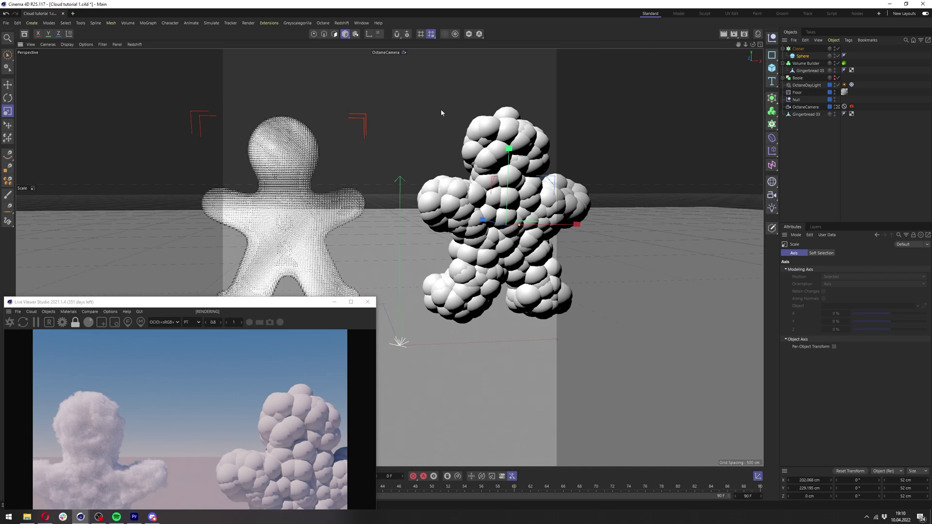
drag(441, 112, 410, 129)
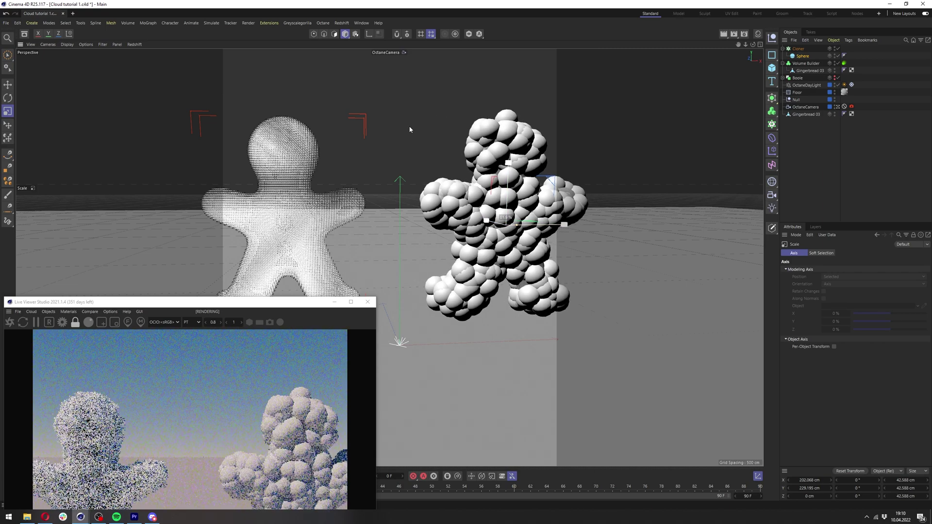
Nest the Cloner under the Volume Builder and hide the separate Gingerbread 03 copy in both the editor and the renderer
click(798, 49)
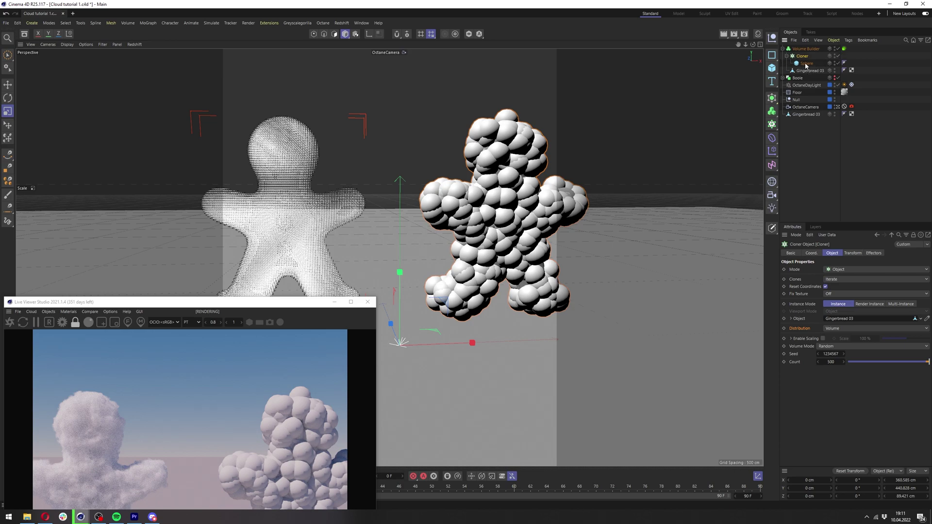
click(807, 114)
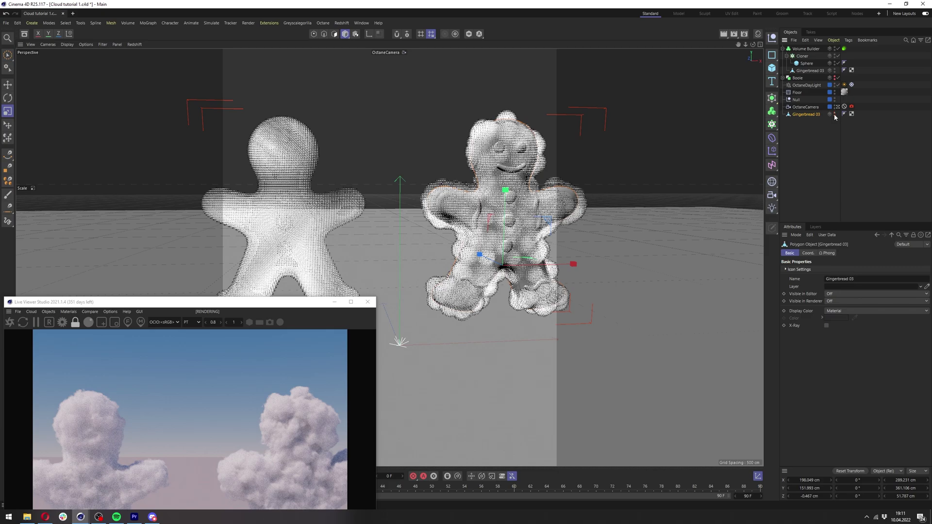
Move the Live Viewer so the whole render shows, and compare the direct-mesh gingerbread cloud with the sphere-filled one from several angles and distances
drag(246, 304, 729, 46)
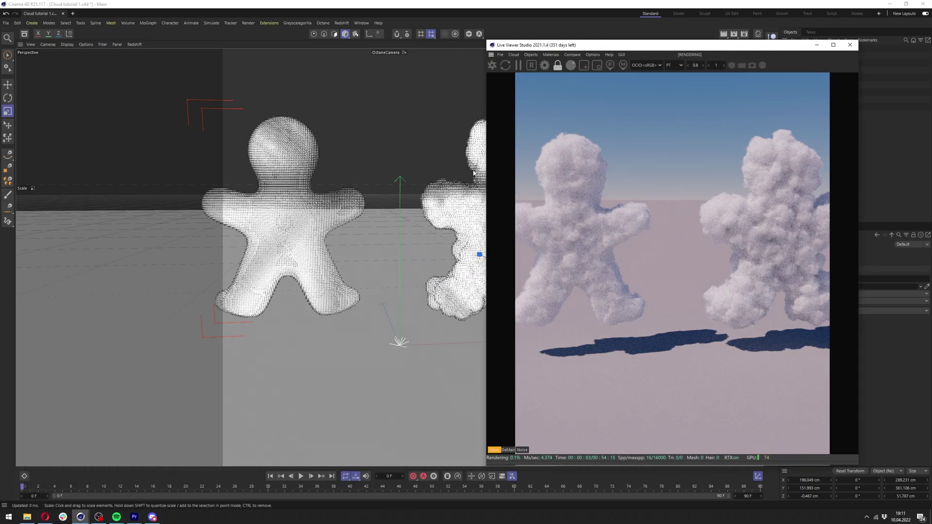
alt+drag(474, 172, 435, 168)
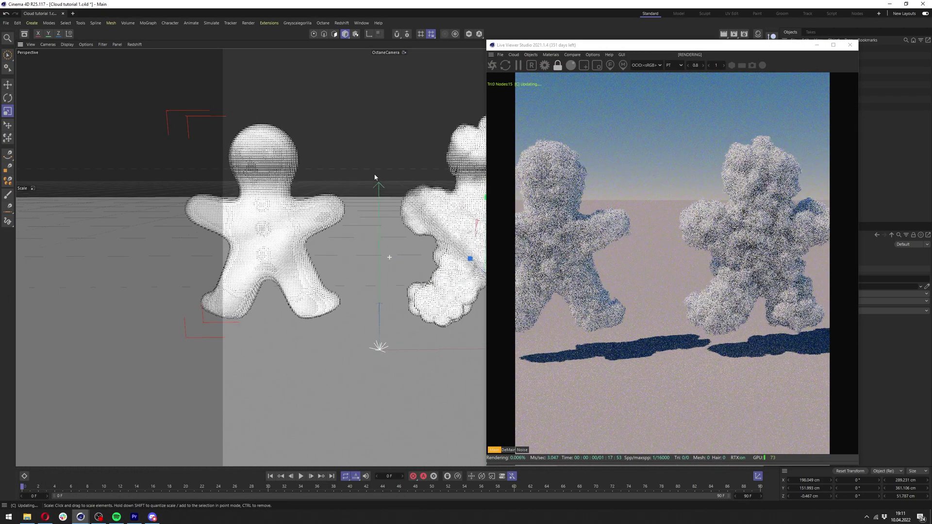
alt+drag(374, 178, 388, 206)
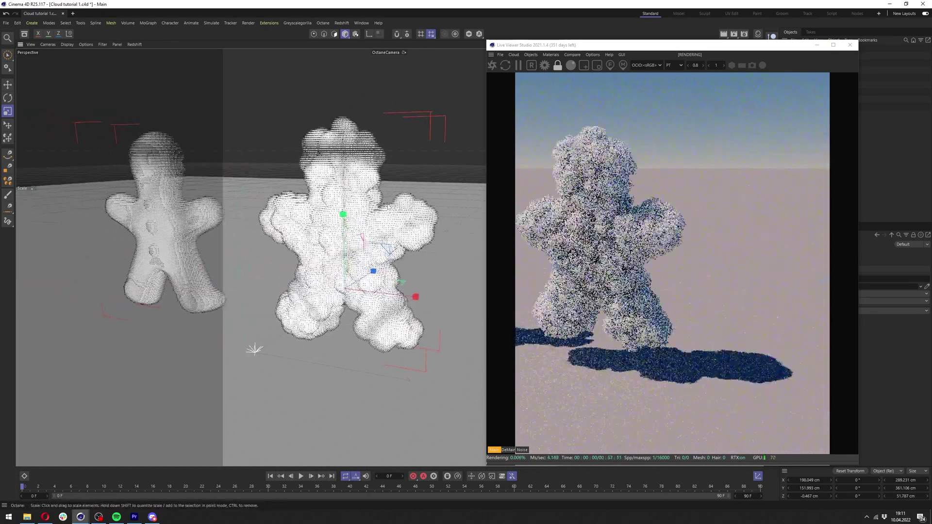
scroll(369, 205, up, 4)
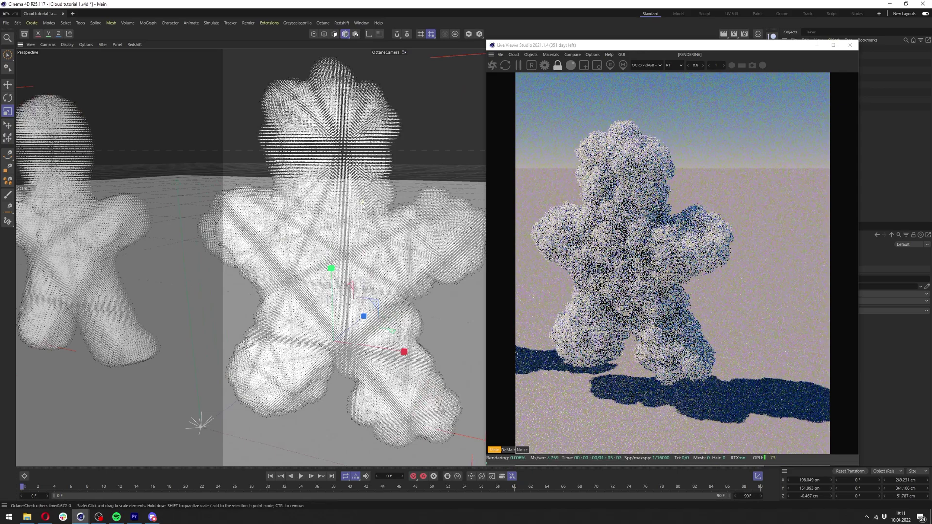
scroll(360, 190, up, 2)
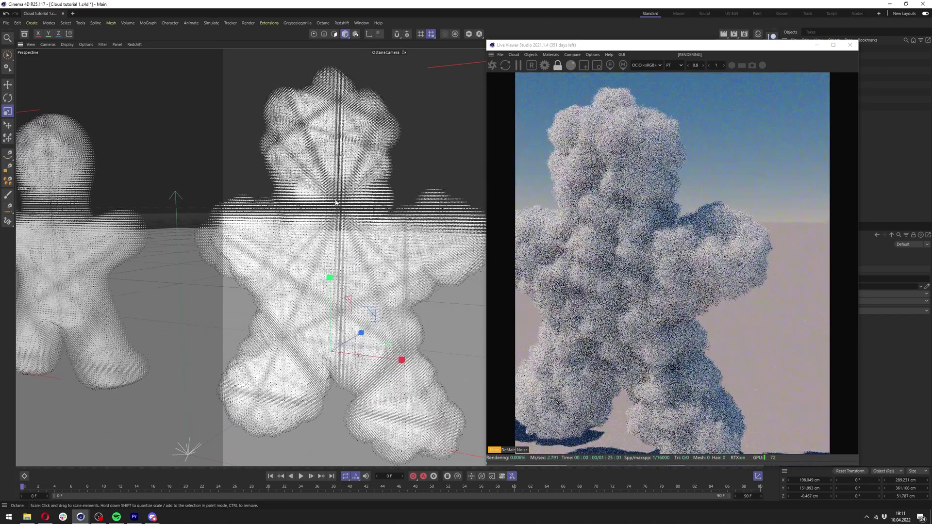
alt+middle_drag(335, 214, 566, 227)
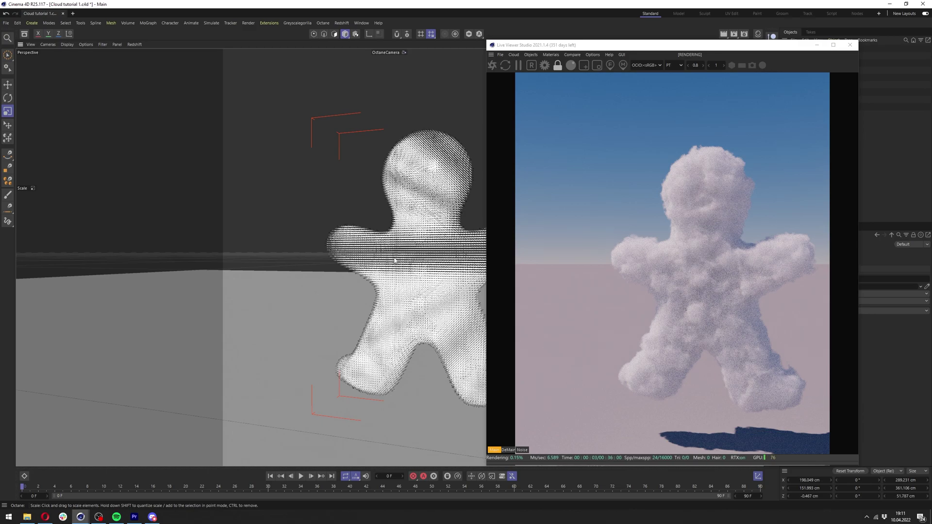
scroll(411, 276, down, 5)
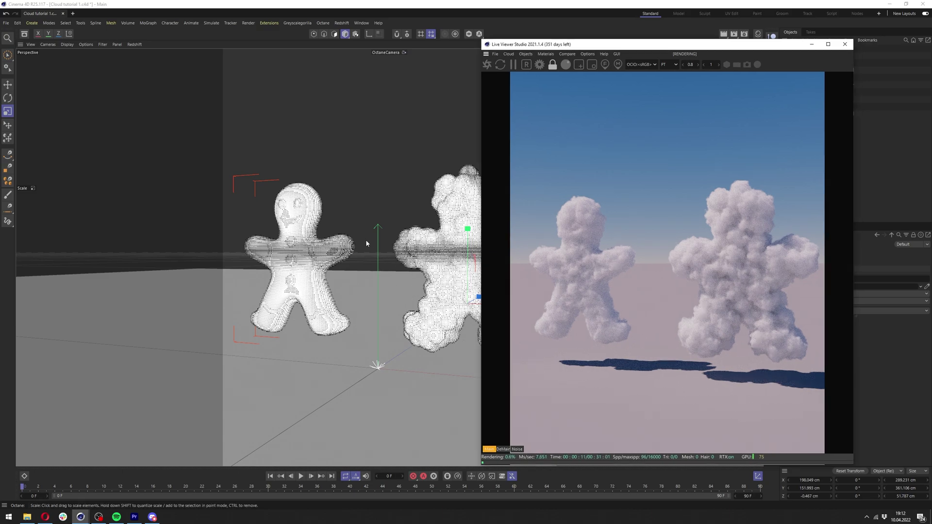
alt+drag(299, 233, 608, 233)
scroll(368, 211, up, 3)
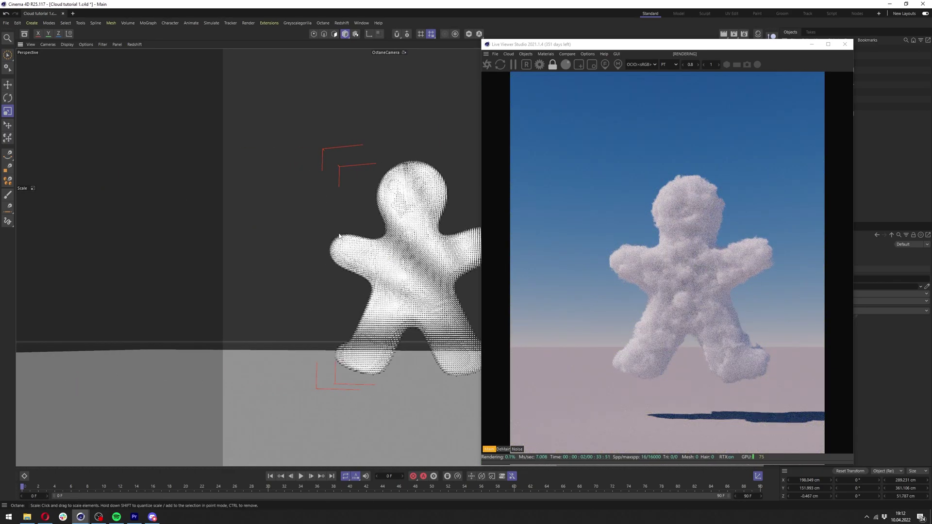
alt+drag(482, 240, 424, 311)
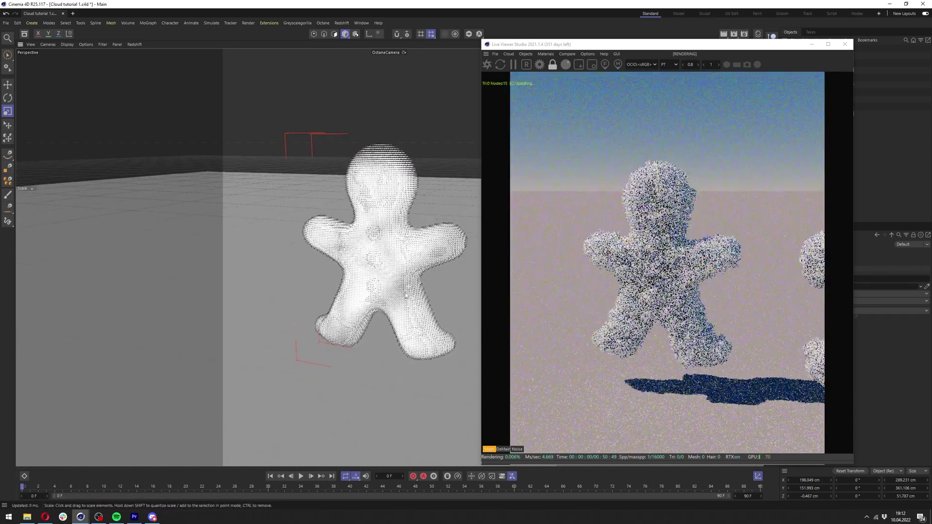
alt+middle_drag(437, 296, 308, 285)
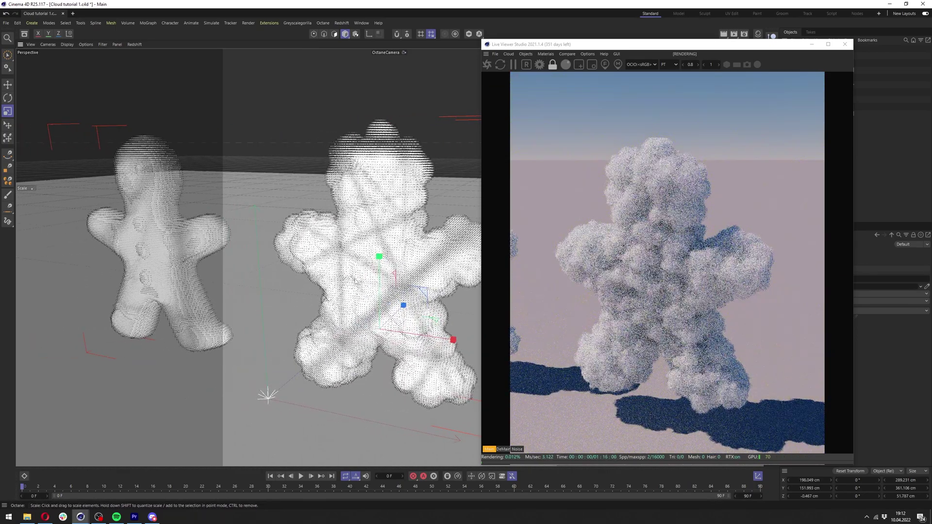